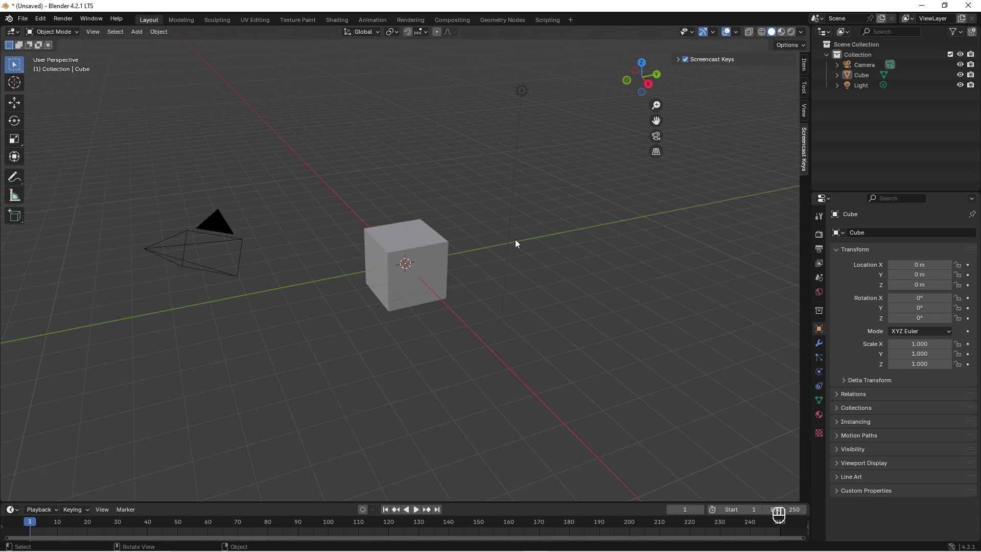
# - Delete the default cube and import 'rotating cog wheel.obj' with default OBJ options
pyautogui.press('Delete')
pyautogui.moveTo(980, 287); pyautogui.dragTo(689, 276)
pyautogui.moveTo(643, 354); pyautogui.dragTo(539, 219)
pyautogui.moveTo(632, 275); pyautogui.dragTo(735, 282)
pyautogui.hotkey('alt', 'Tab')
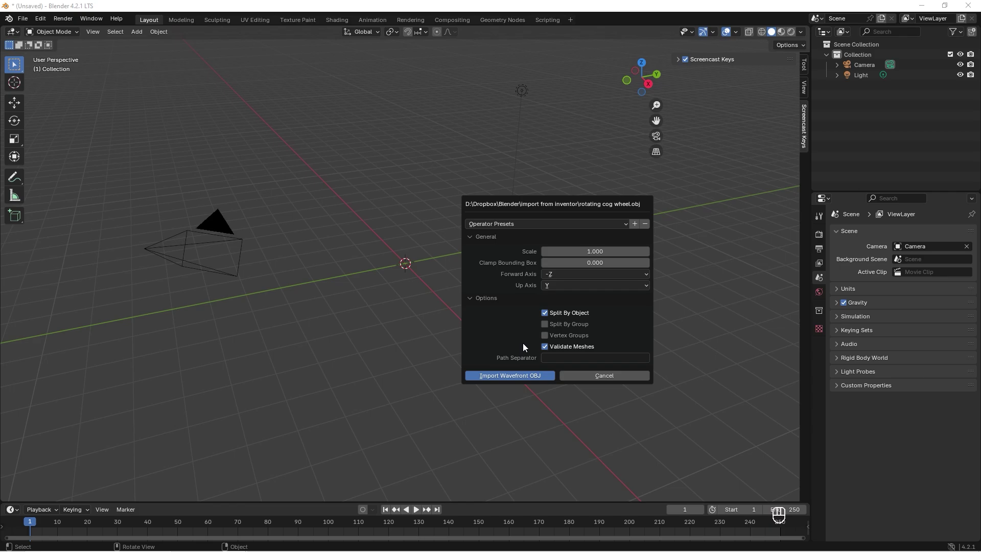
pyautogui.click(503, 377)
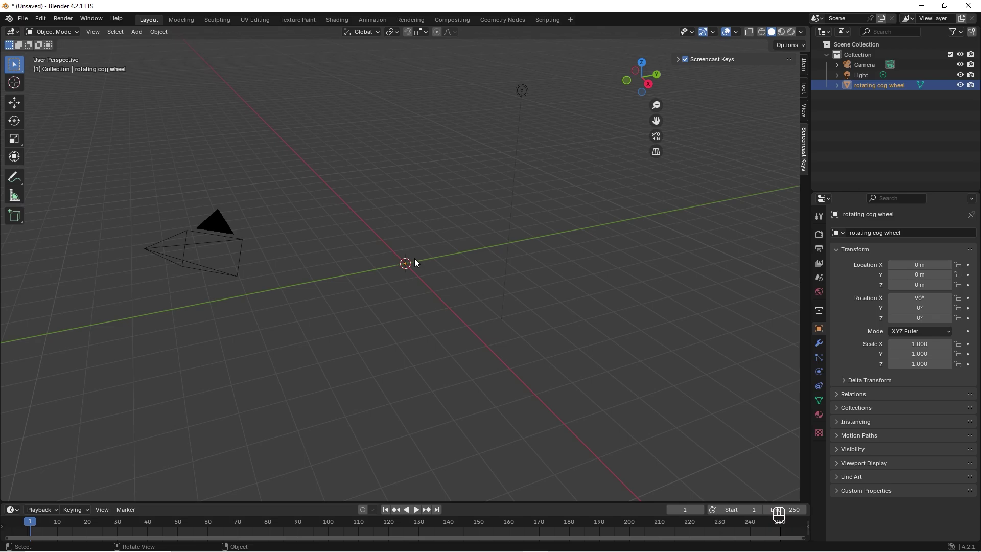
# - Set the cog wheel's X, Y and Z scale to 0.1 in the sidebar Item tab
pyautogui.press('KP_Decimal')
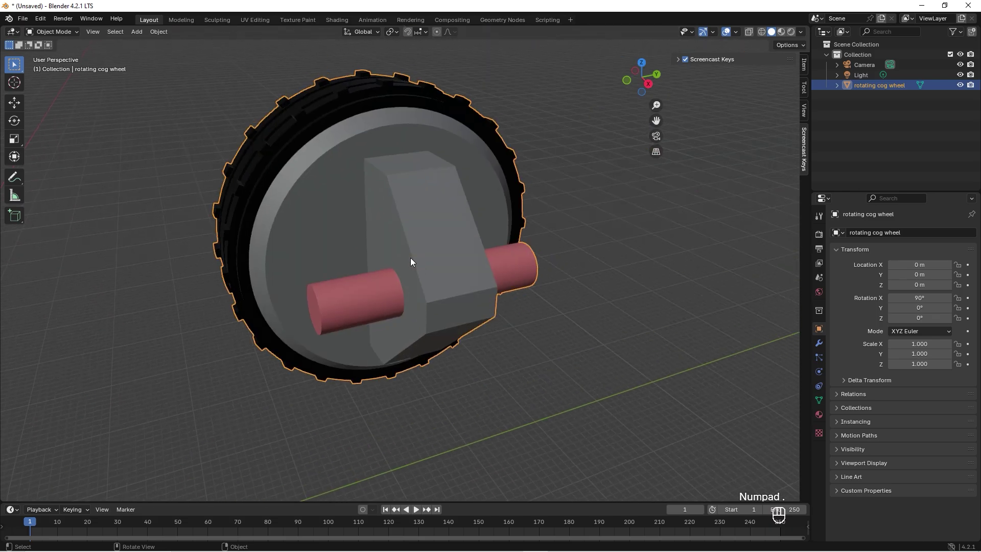
pyautogui.press('n')
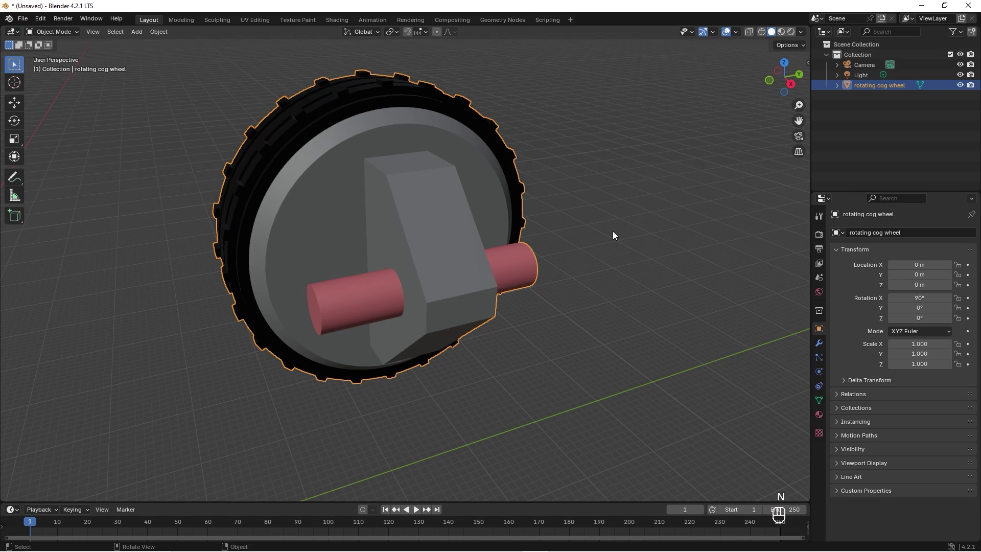
pyautogui.press('n')
pyautogui.click(804, 64)
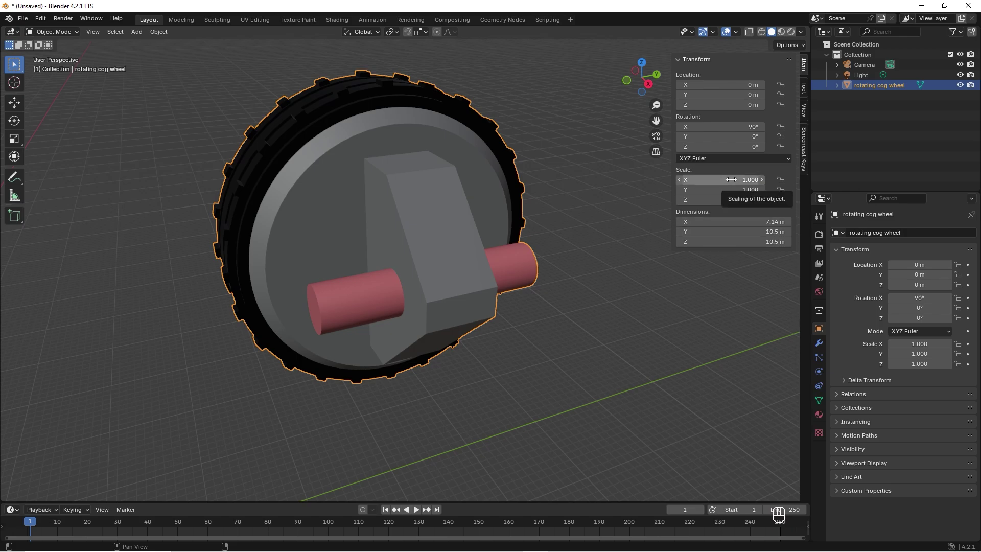
pyautogui.moveTo(731, 180)
pyautogui.mouseDown()
pyautogui.moveTo(732, 199)
pyautogui.moveTo(732, 179)
pyautogui.mouseUp()
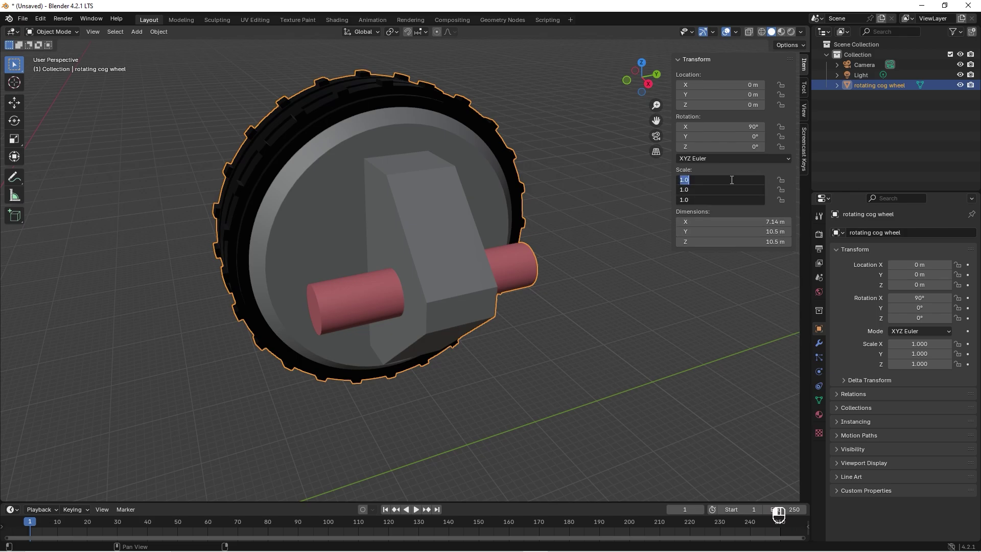
pyautogui.write('0.1')
pyautogui.press('Return')
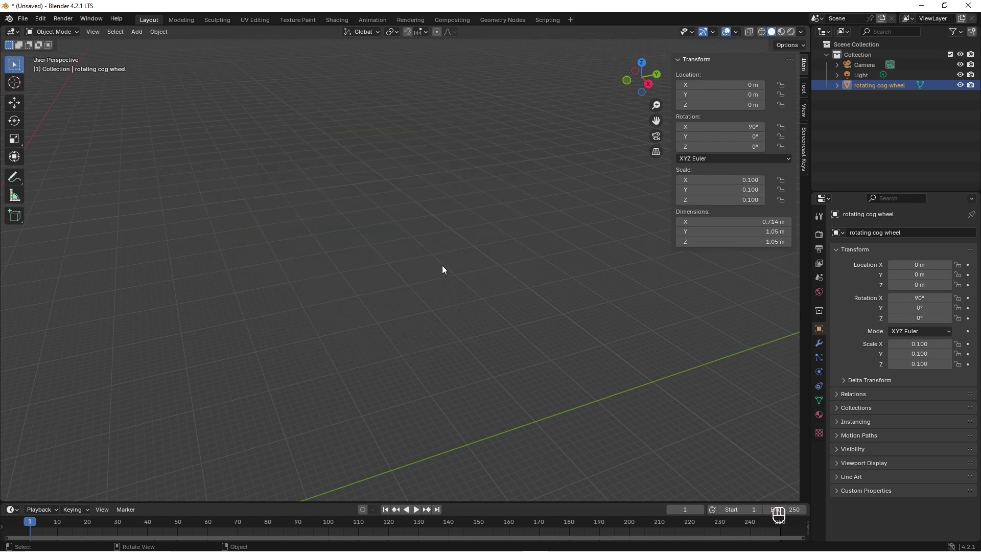
pyautogui.press('KP_Decimal')
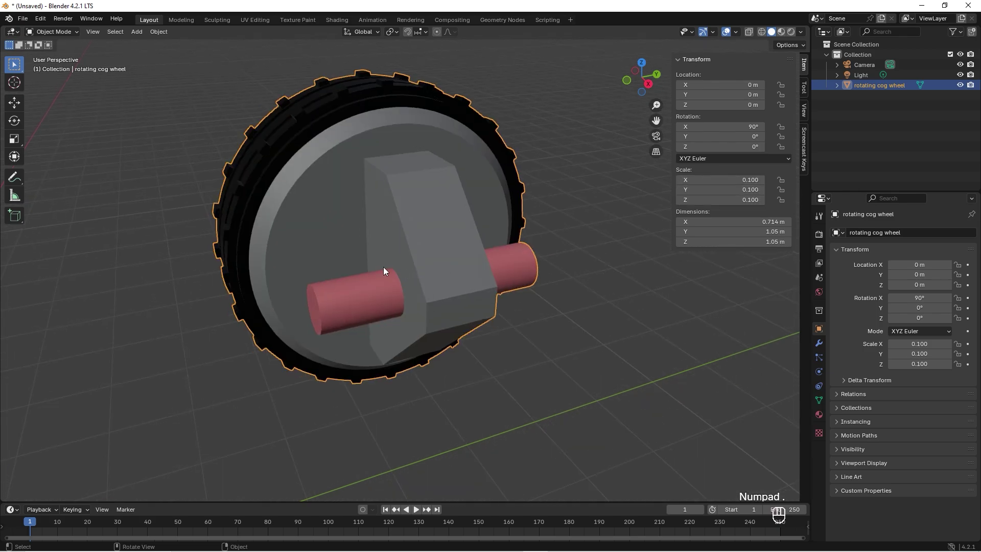
pyautogui.moveTo(344, 247); pyautogui.dragTo(412, 286, button='middle')
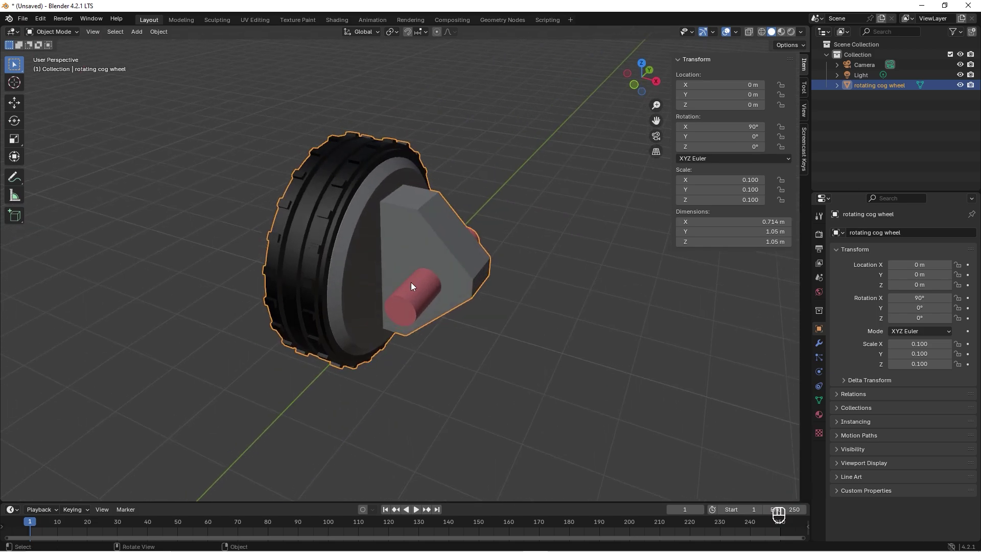
# - Separate all of the cog wheel's mesh by material into separate objects
pyautogui.press('Tab')
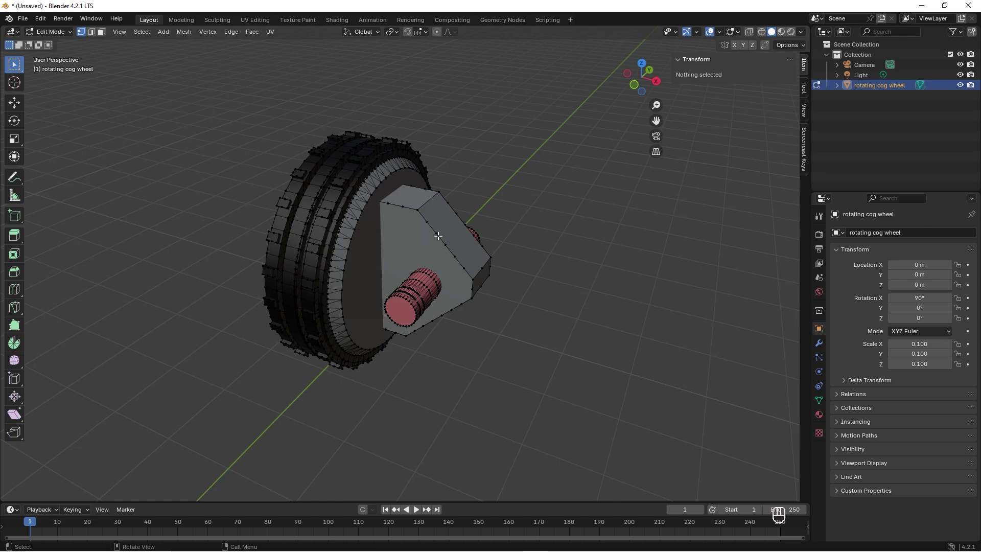
pyautogui.press('a')
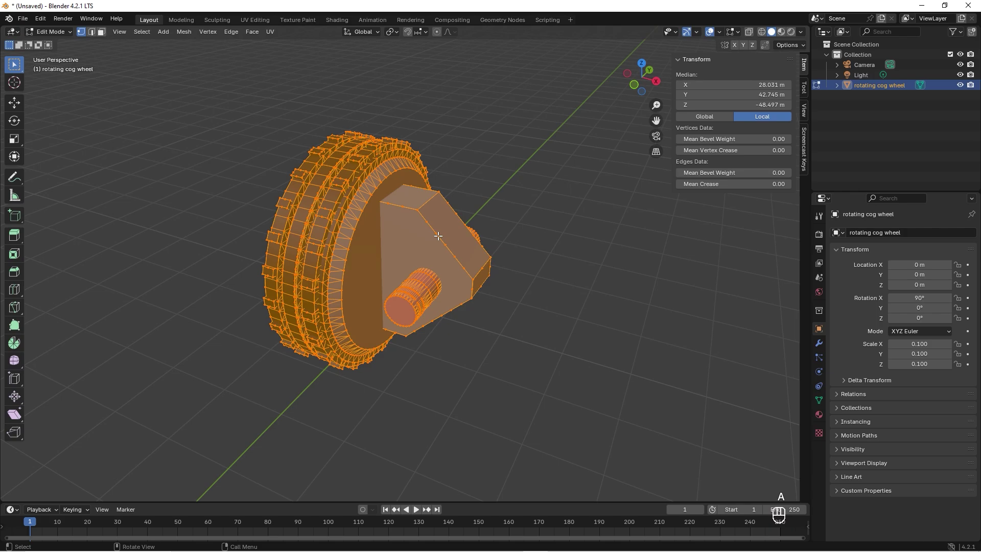
pyautogui.press('p')
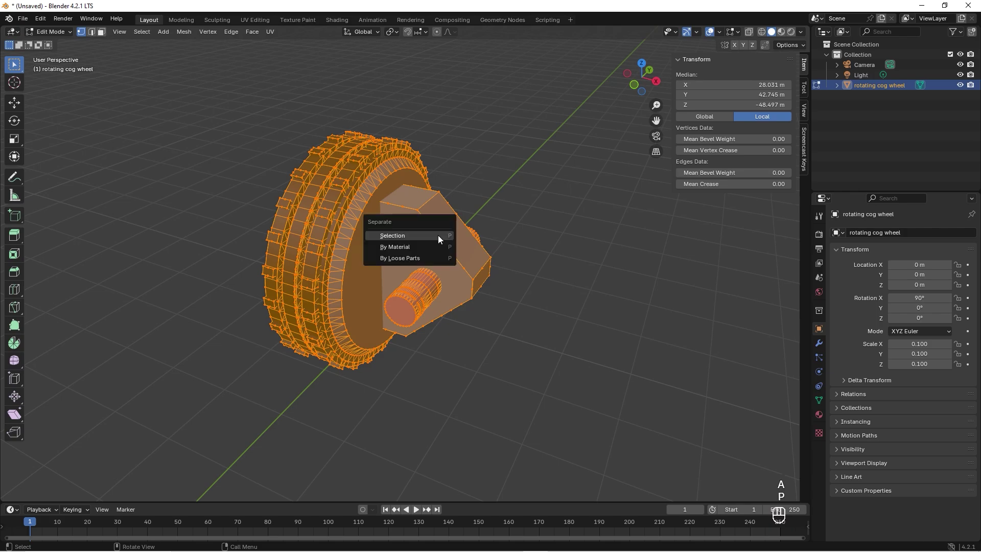
pyautogui.click(397, 249)
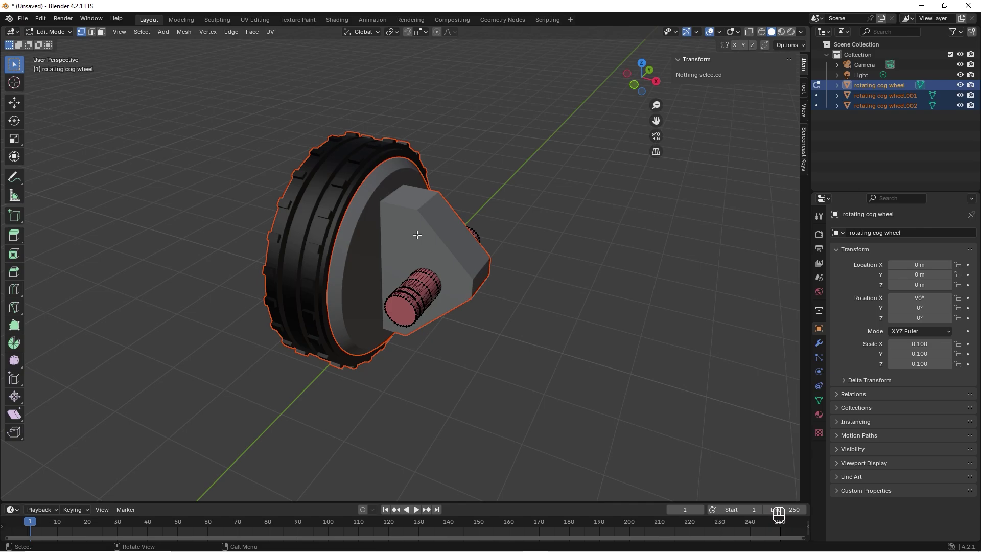
pyautogui.press('Tab')
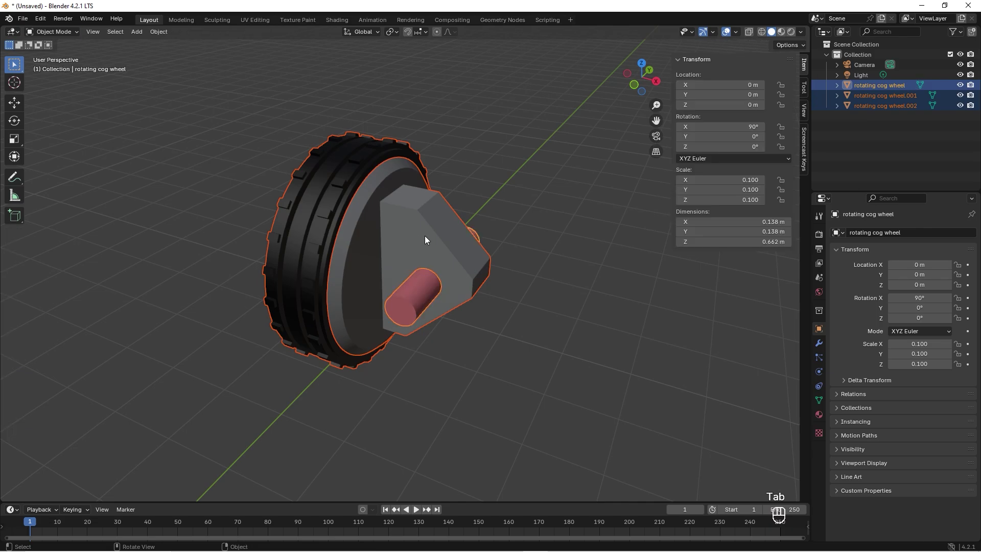
# - Select the axle, disc-and-bracket and tire parts in turn to check the split
pyautogui.click(446, 225)
pyautogui.click(420, 292)
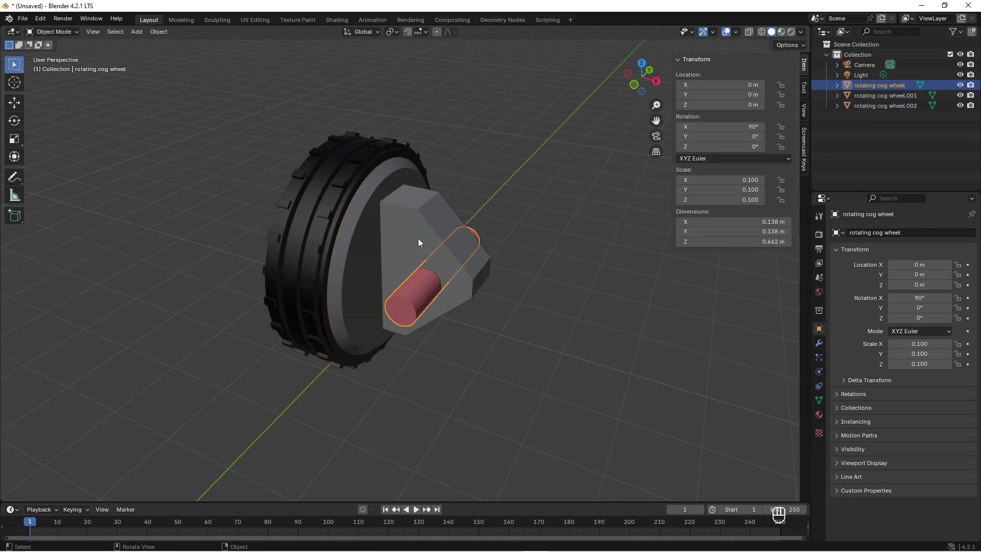
pyautogui.click(415, 235)
pyautogui.click(335, 177)
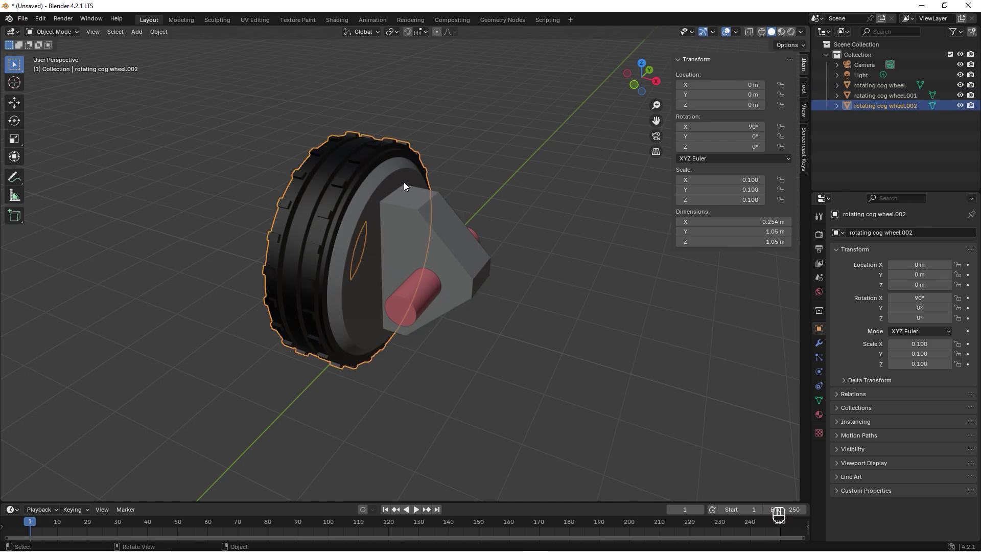
pyautogui.click(434, 228)
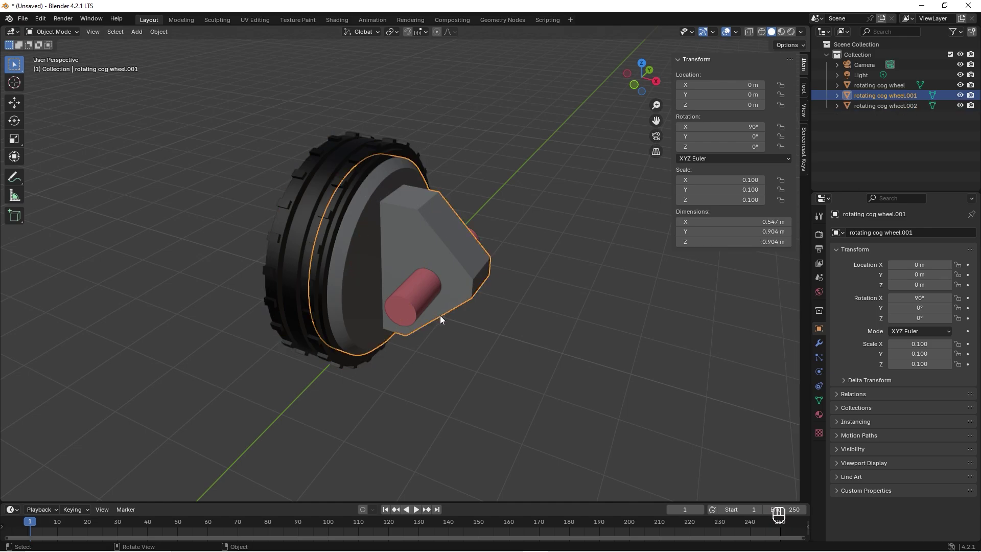
pyautogui.scroll(8, 442, 315)
# - Select the red axle cylinder and zoom in for a closer look
pyautogui.moveTo(473, 284)
pyautogui.mouseDown(button='middle')
pyautogui.moveTo(460, 281)
pyautogui.moveTo(462, 299)
pyautogui.mouseUp(button='middle')
pyautogui.scroll(2, 461, 292)
pyautogui.scroll(-3, 462, 291)
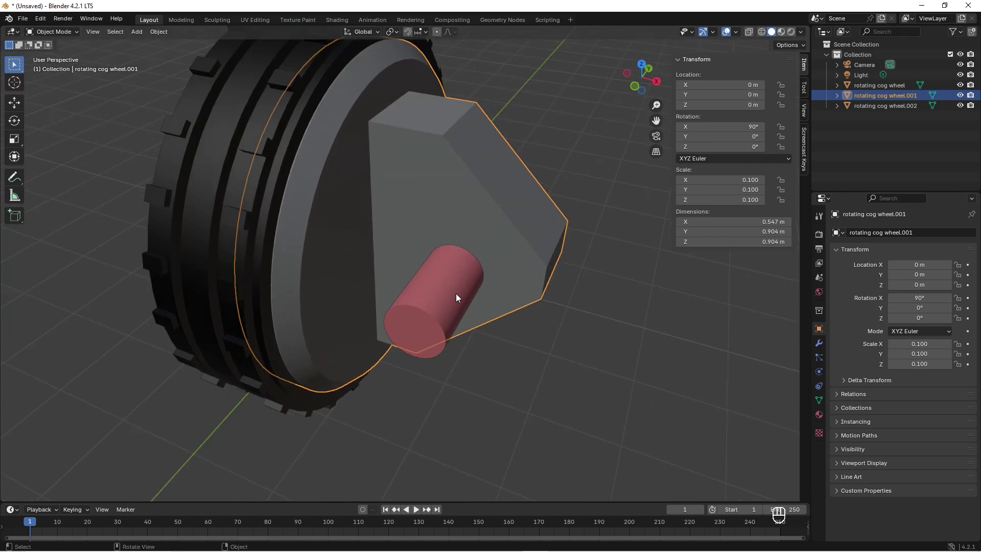
pyautogui.click(456, 294)
pyautogui.press('Tab')
pyautogui.press('Tab')
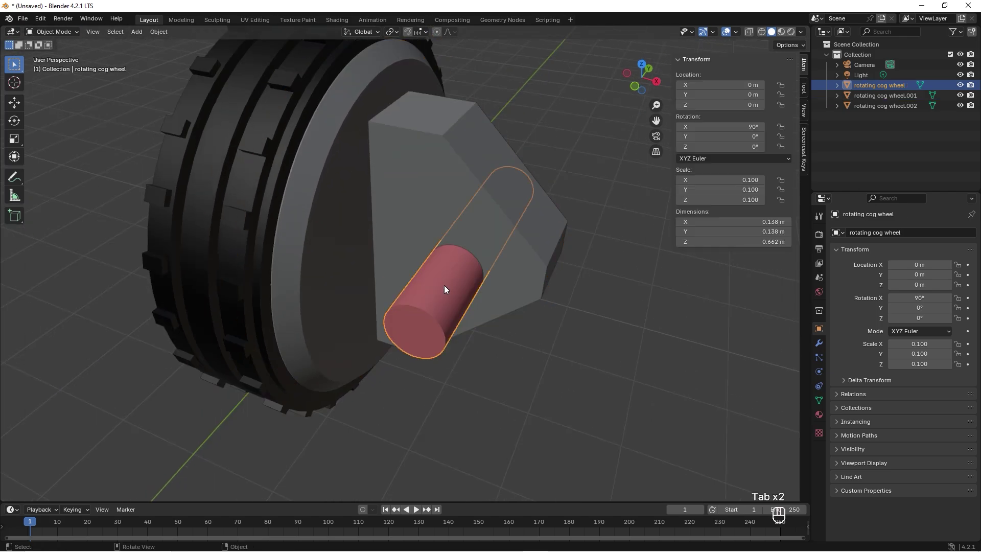
pyautogui.press('Tab')
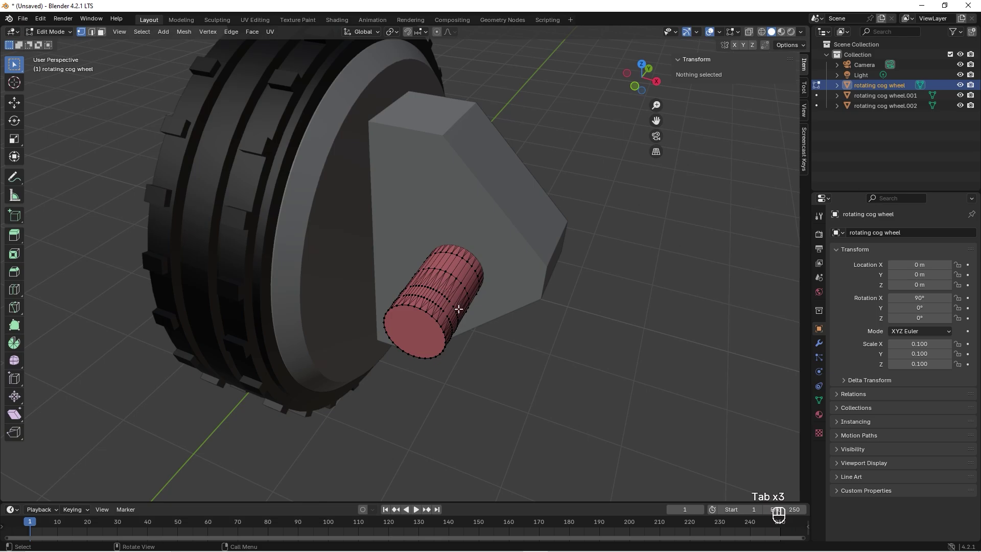
pyautogui.scroll(3, 451, 300)
pyautogui.scroll(-2, 450, 299)
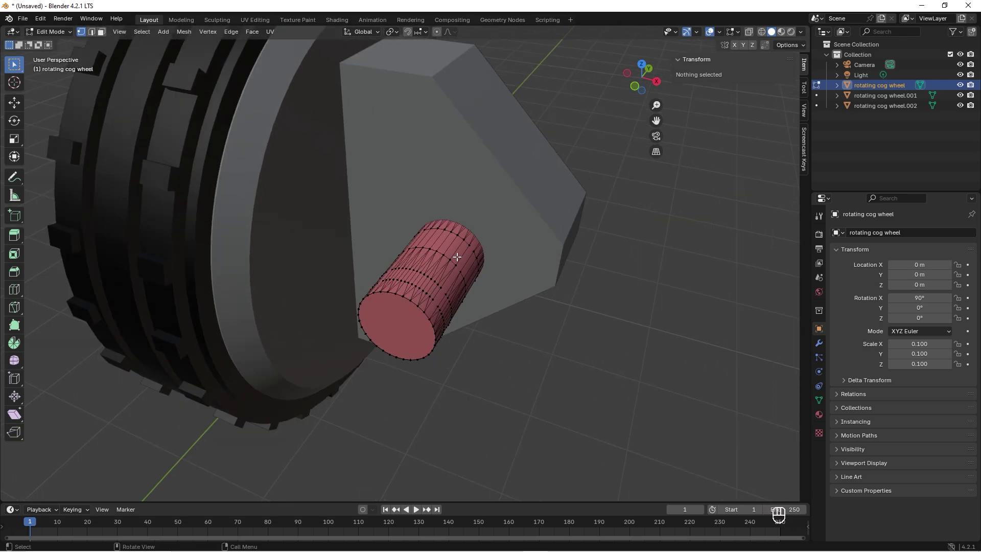
pyautogui.moveTo(450, 299)
pyautogui.mouseDown(button='middle')
pyautogui.moveTo(439, 250)
pyautogui.moveTo(449, 290)
pyautogui.mouseUp(button='middle')
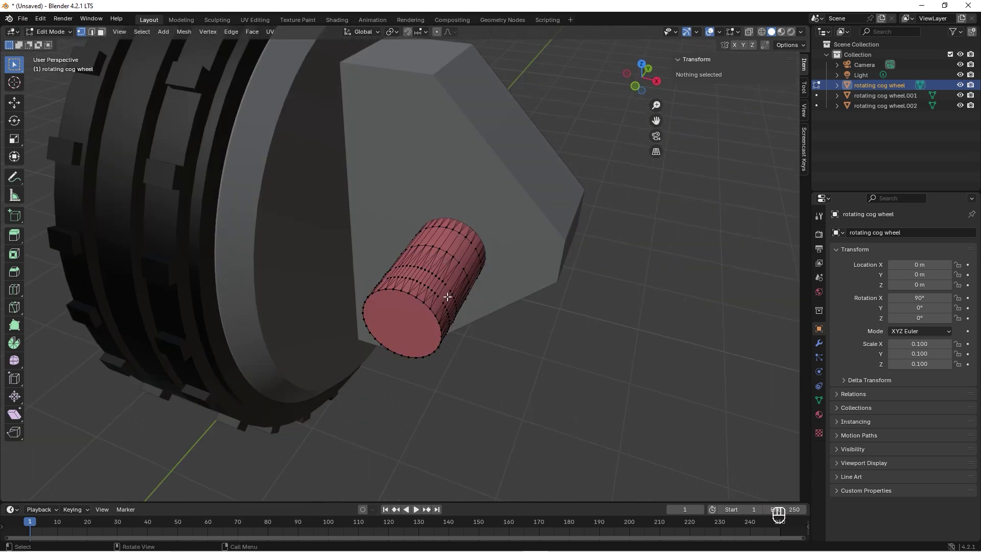
pyautogui.scroll(1, 449, 299)
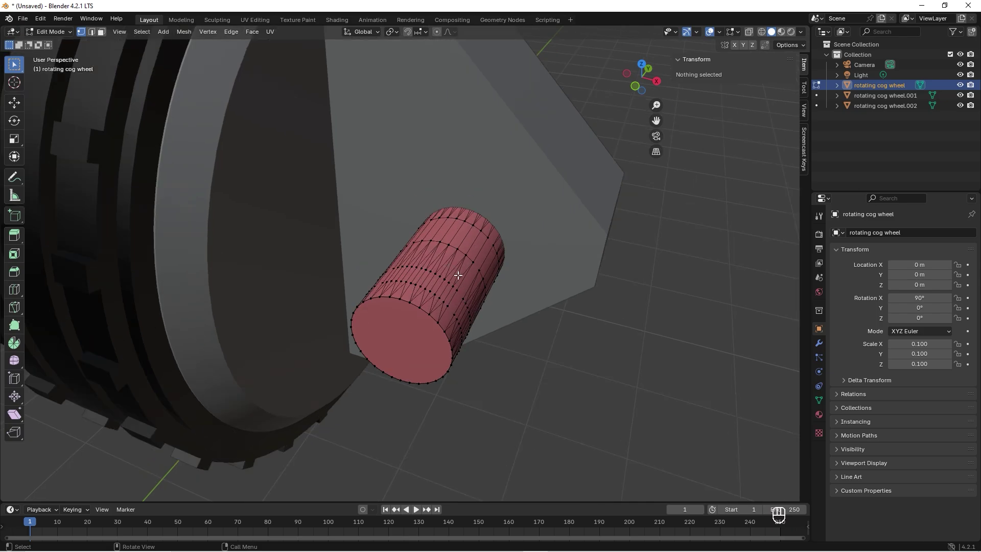
# - Convert the axle's triangles to quads with Tris to Quads at 40° face and shape angles
pyautogui.press('a')
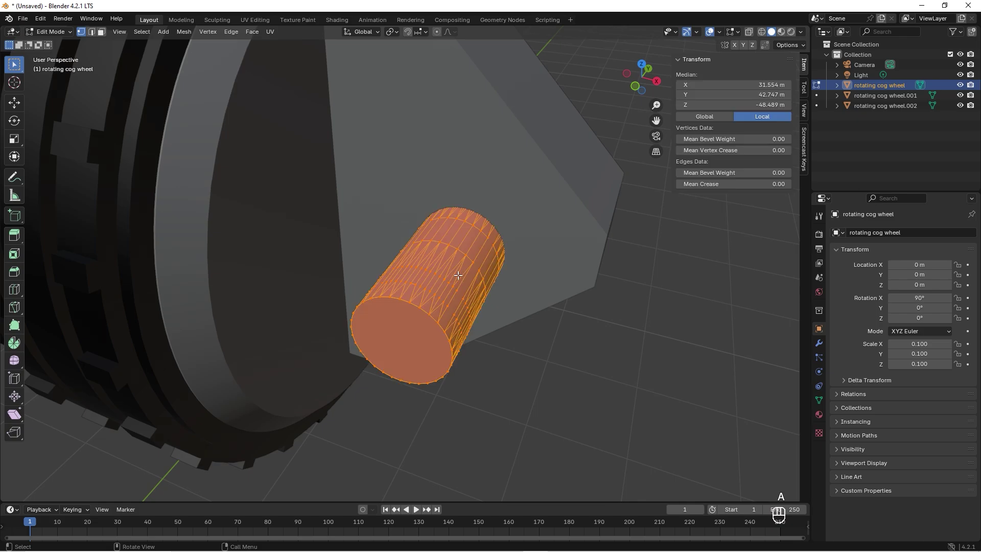
pyautogui.click(252, 33)
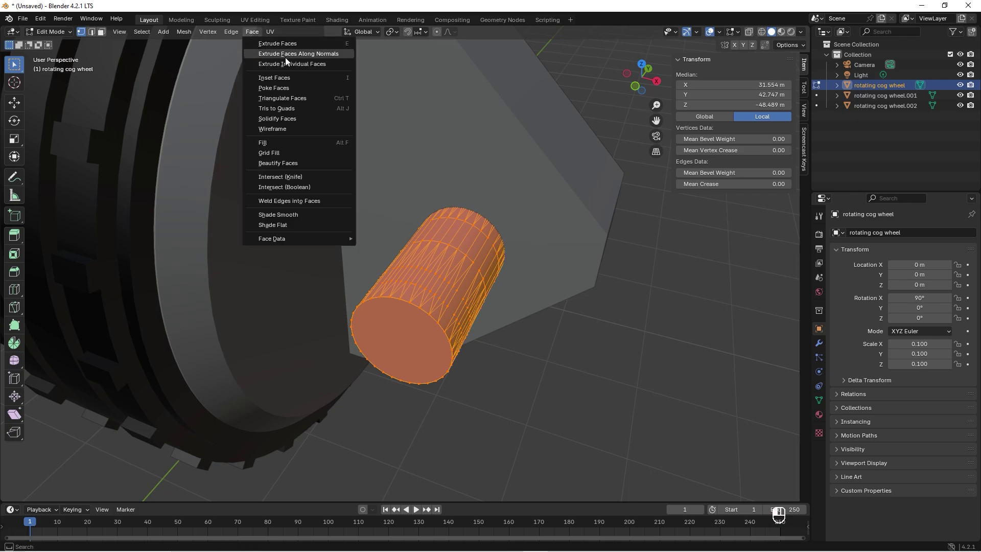
pyautogui.click(287, 105)
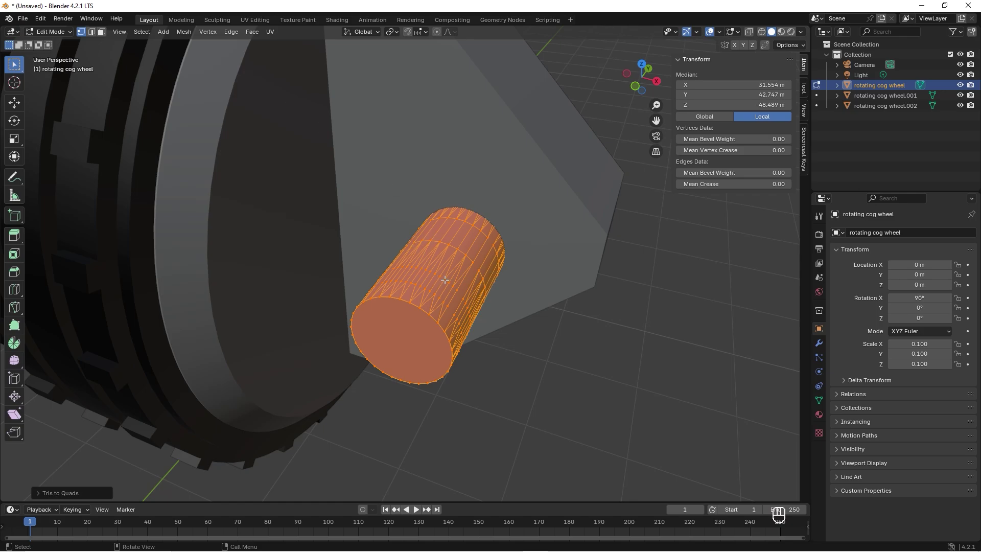
pyautogui.click(56, 493)
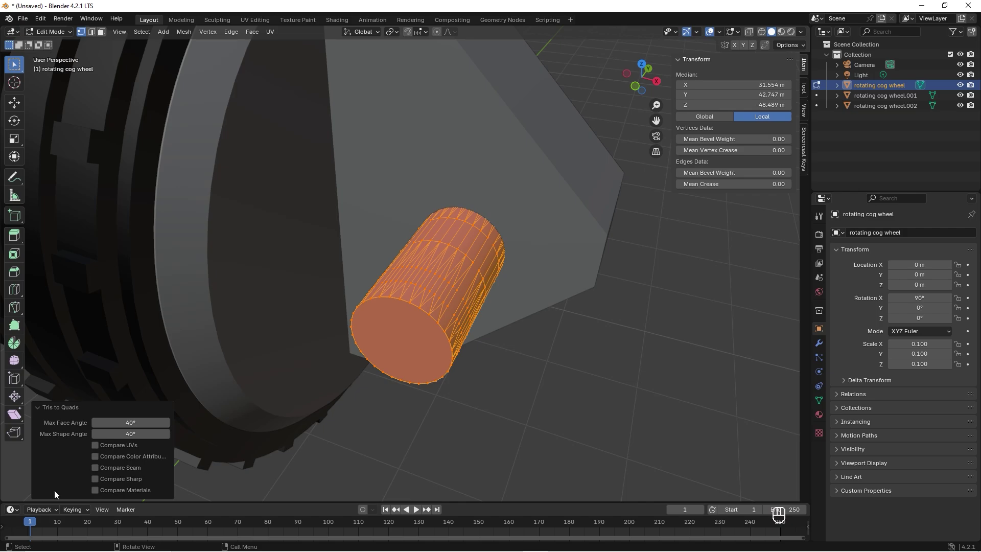
pyautogui.press('Tab')
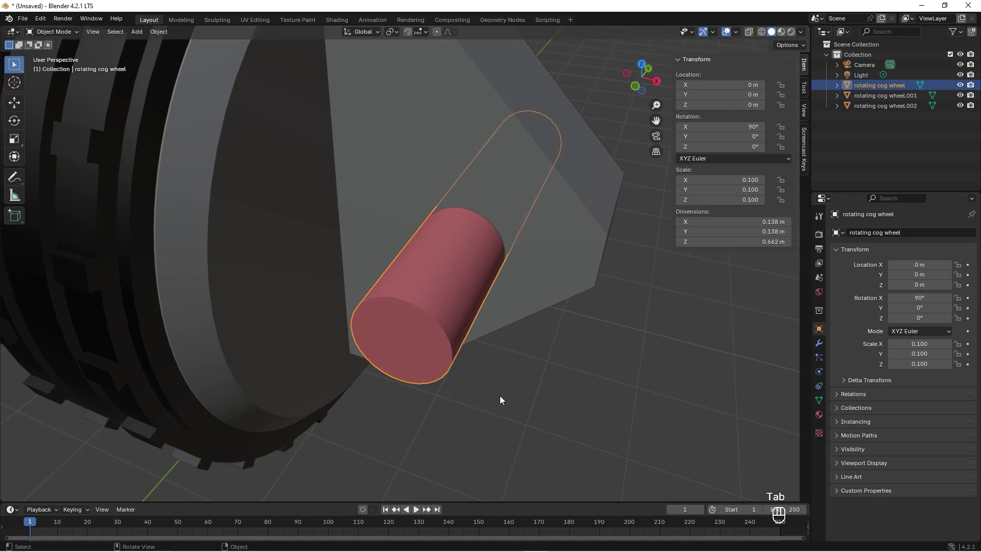
# - Merge the axle's vertices by distance, removing 144 duplicates
pyautogui.press('Tab')
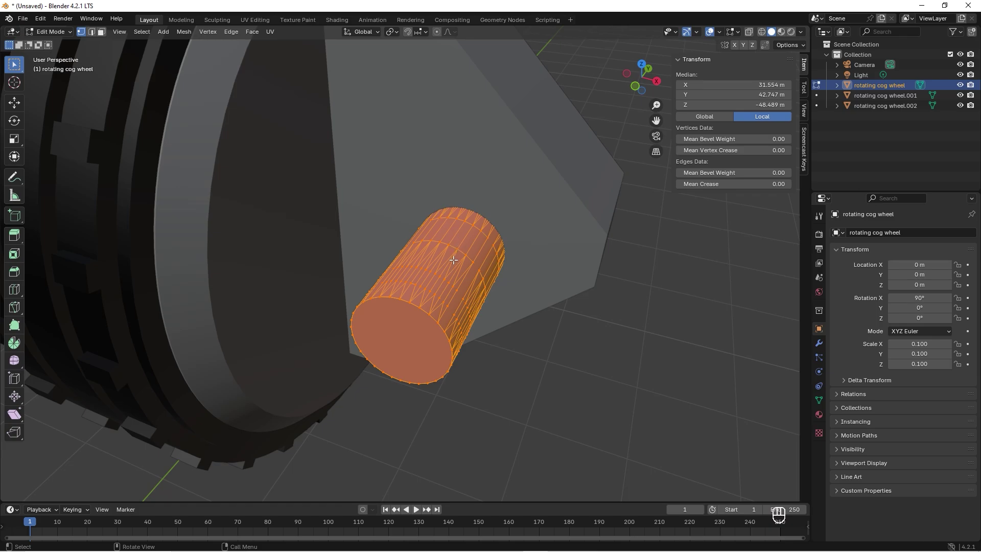
pyautogui.keyDown('alt'); pyautogui.click(416, 305); pyautogui.keyUp('alt')
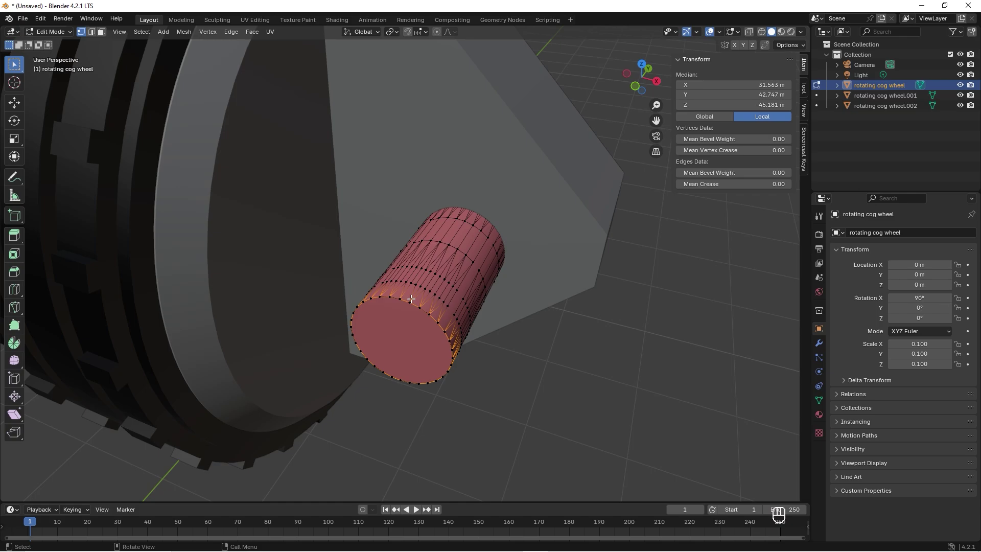
pyautogui.press('a')
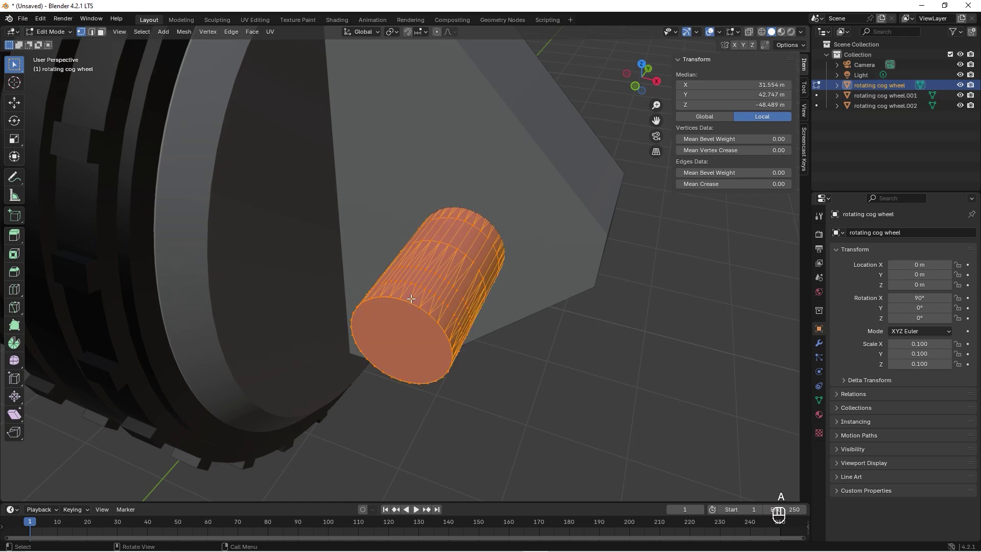
pyautogui.press('m')
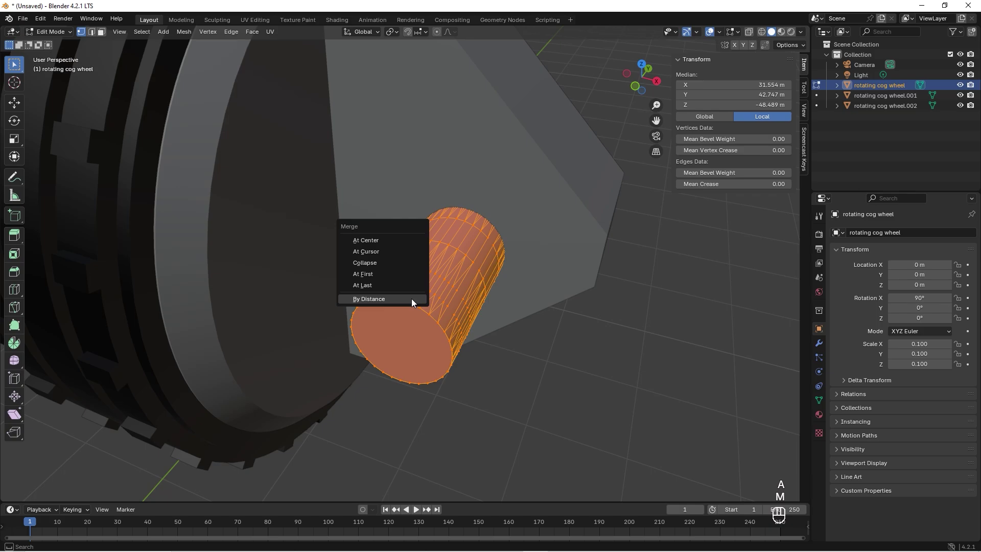
pyautogui.click(369, 299)
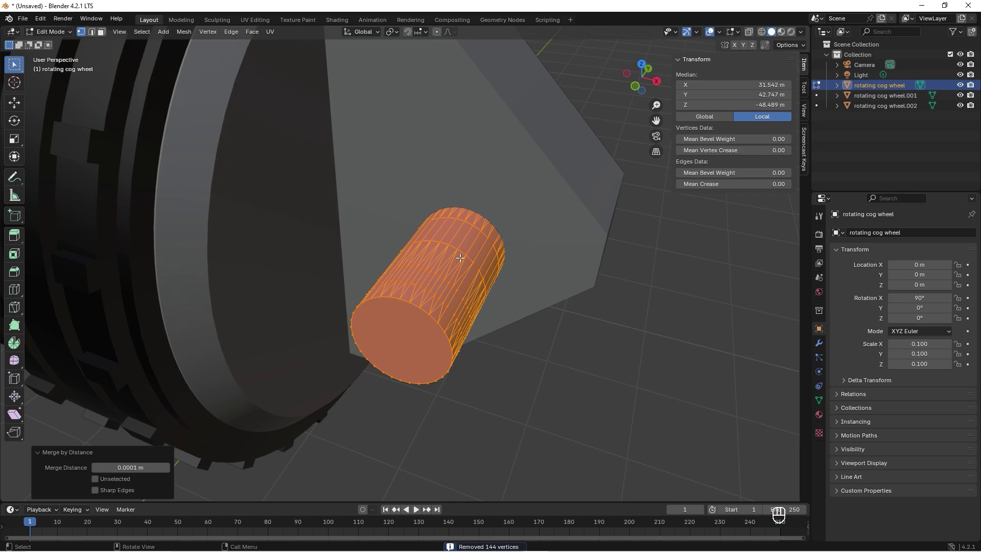
# - Select the axle's end rim loop and cap and duplicate them in place
pyautogui.press('Tab')
pyautogui.press('Tab')
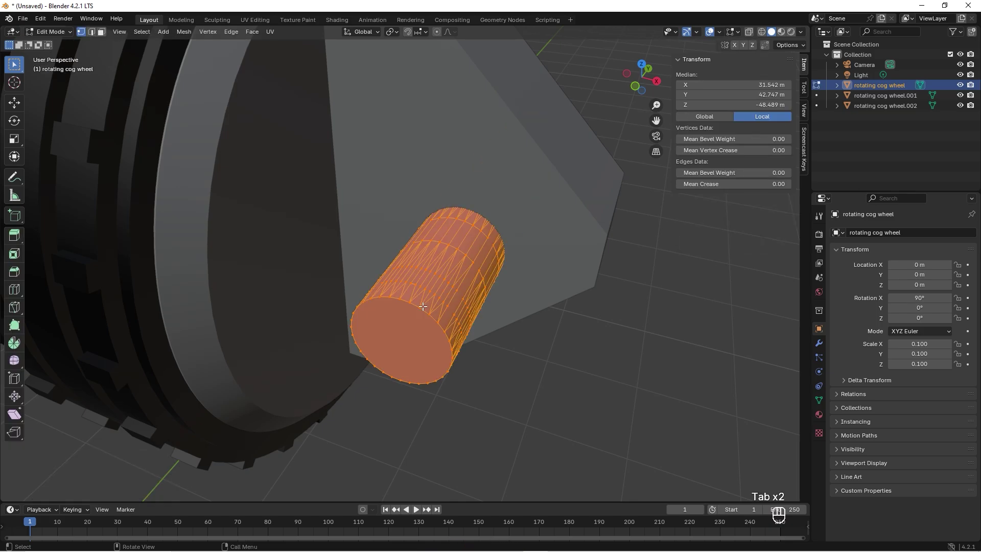
pyautogui.keyDown('alt'); pyautogui.click(417, 305); pyautogui.keyUp('alt')
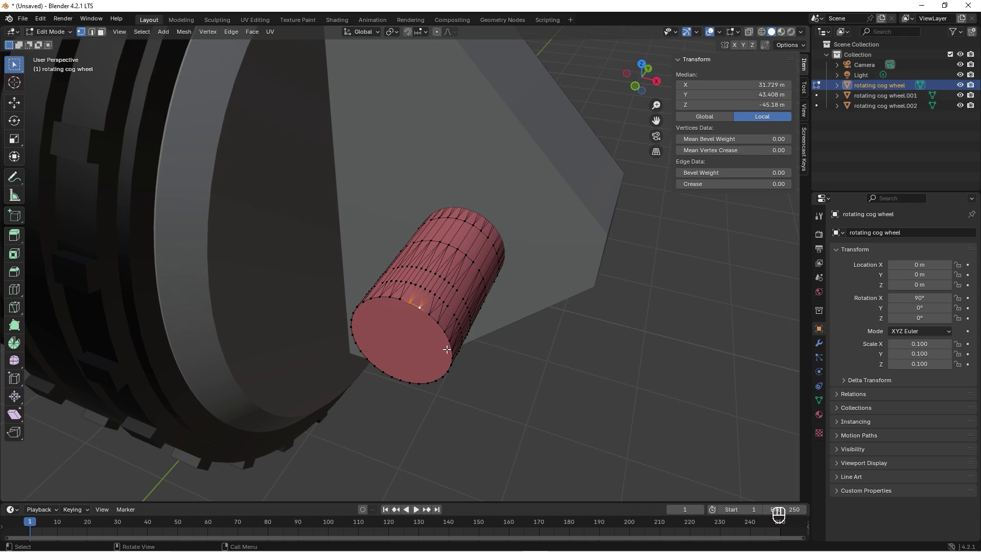
pyautogui.keyDown('ctrl'); pyautogui.click(451, 375); pyautogui.keyUp('ctrl')
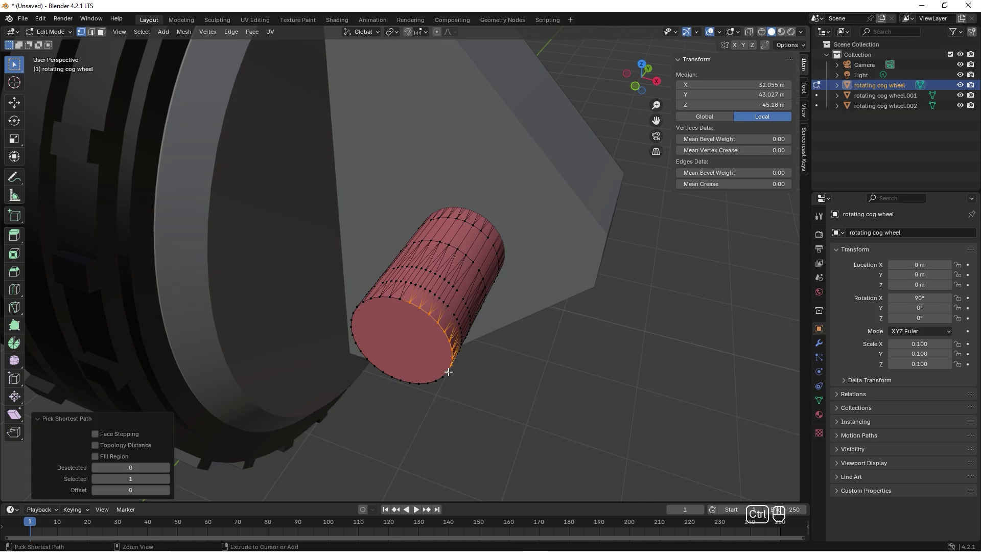
pyautogui.keyDown('ctrl'); pyautogui.click(372, 367); pyautogui.keyUp('ctrl')
pyautogui.keyDown('ctrl'); pyautogui.click(372, 297); pyautogui.keyUp('ctrl')
pyautogui.keyDown('ctrl'); pyautogui.click(401, 298); pyautogui.keyUp('ctrl')
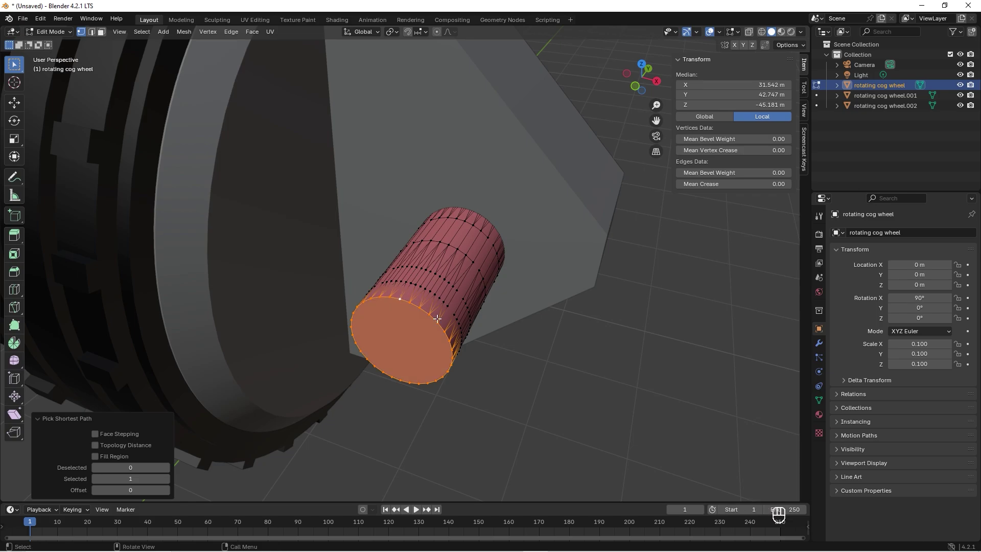
pyautogui.hotkey('shift', 'd')
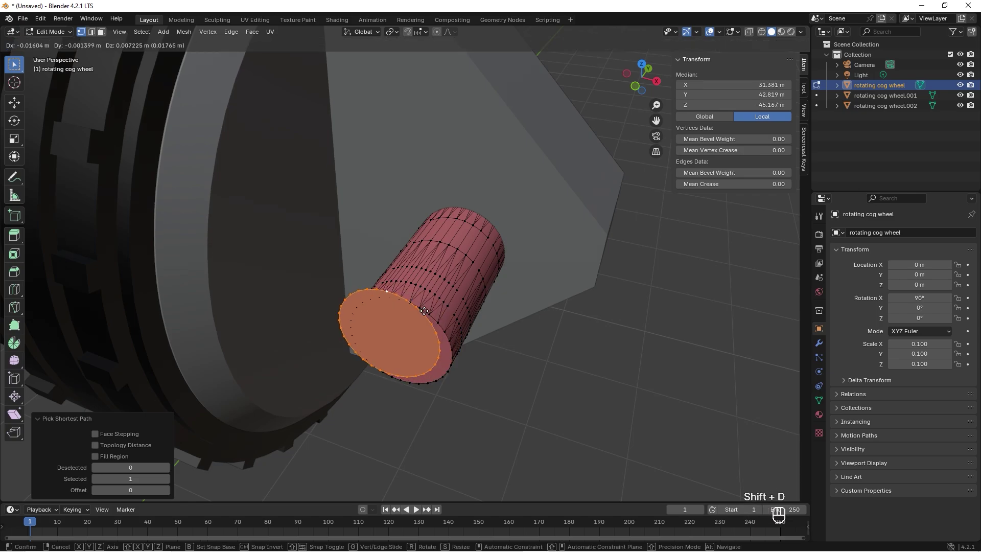
pyautogui.rightClick(430, 301)
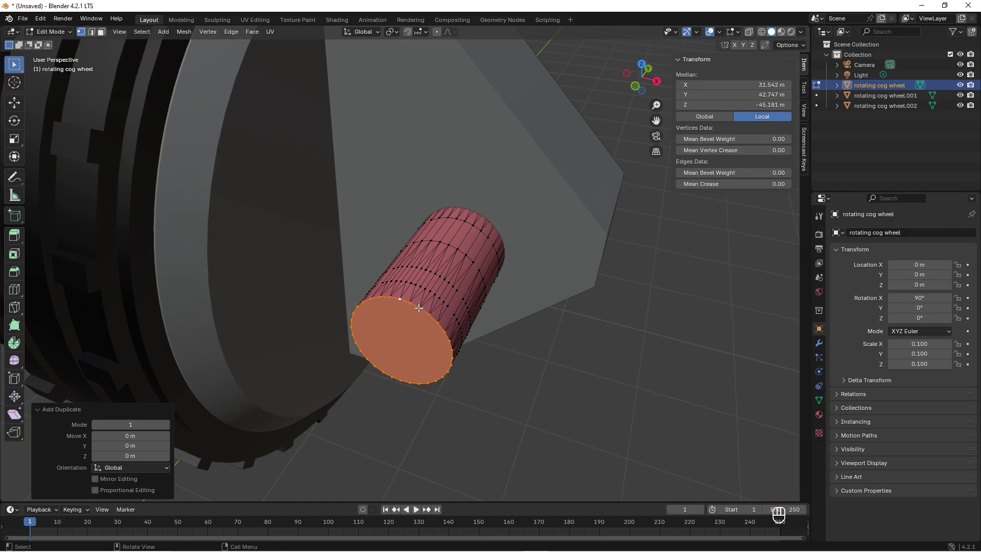
# - Separate the duplicated end cap into its own object, 'rotating cog wheel.003'
pyautogui.press('Tab')
pyautogui.moveTo(419, 308); pyautogui.dragTo(341, 335, button='middle')
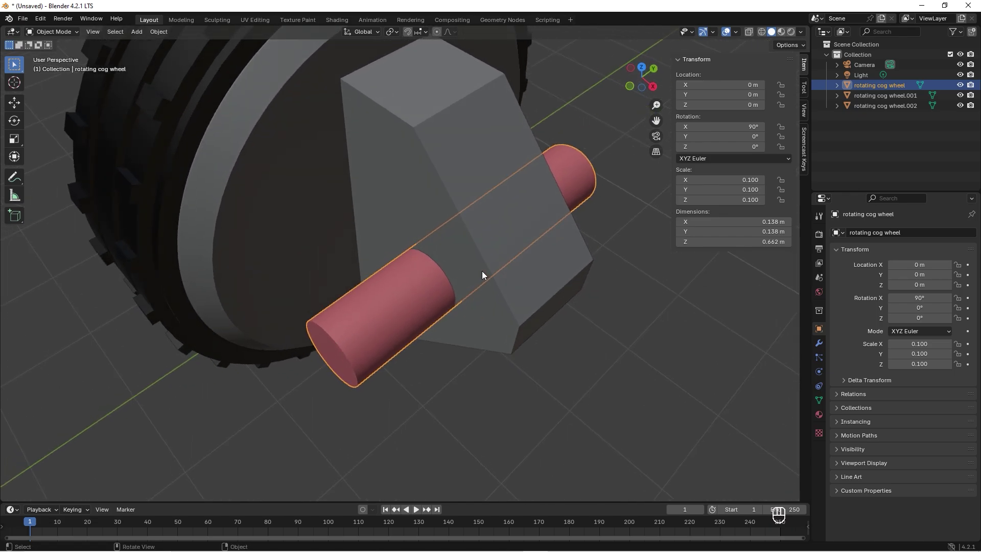
pyautogui.click(875, 95)
pyautogui.click(876, 86)
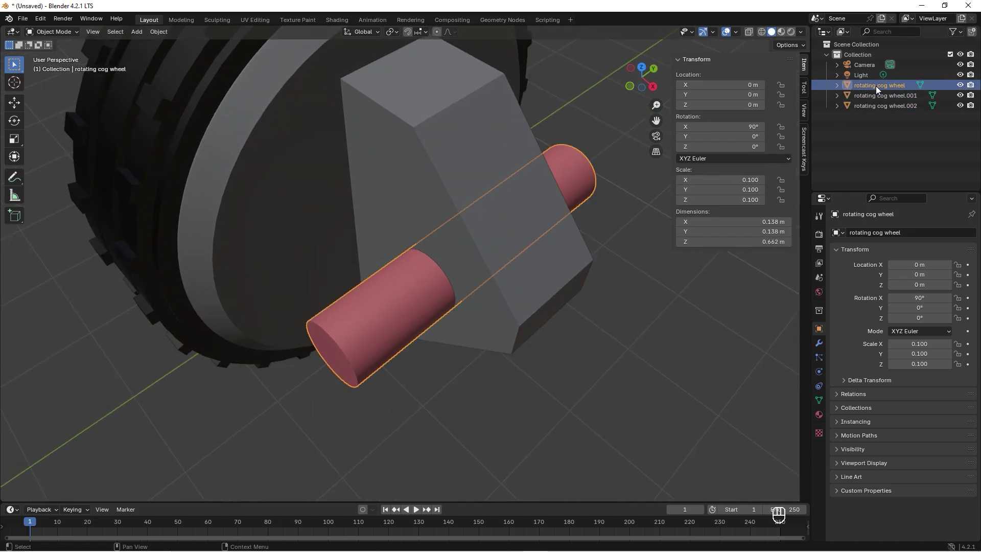
pyautogui.moveTo(491, 317); pyautogui.dragTo(466, 347, button='middle')
pyautogui.moveTo(411, 335); pyautogui.dragTo(410, 337, button='middle')
pyautogui.press('Tab')
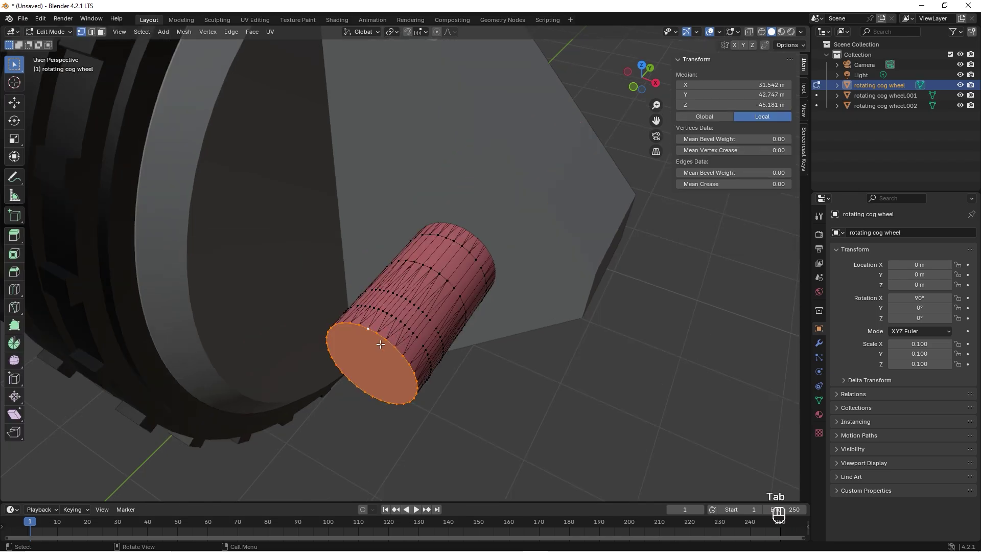
pyautogui.press('p')
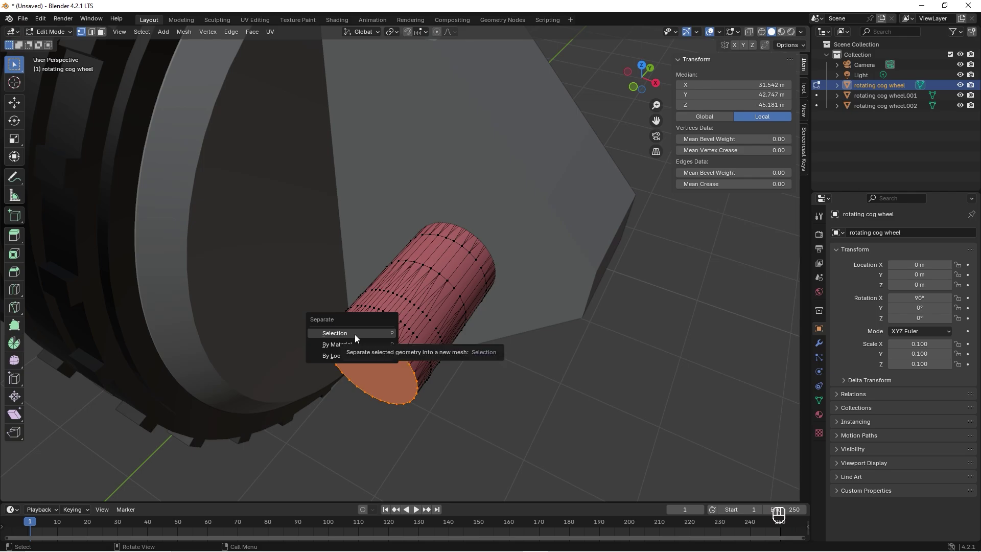
pyautogui.click(355, 334)
pyautogui.press('Tab')
pyautogui.click(394, 349)
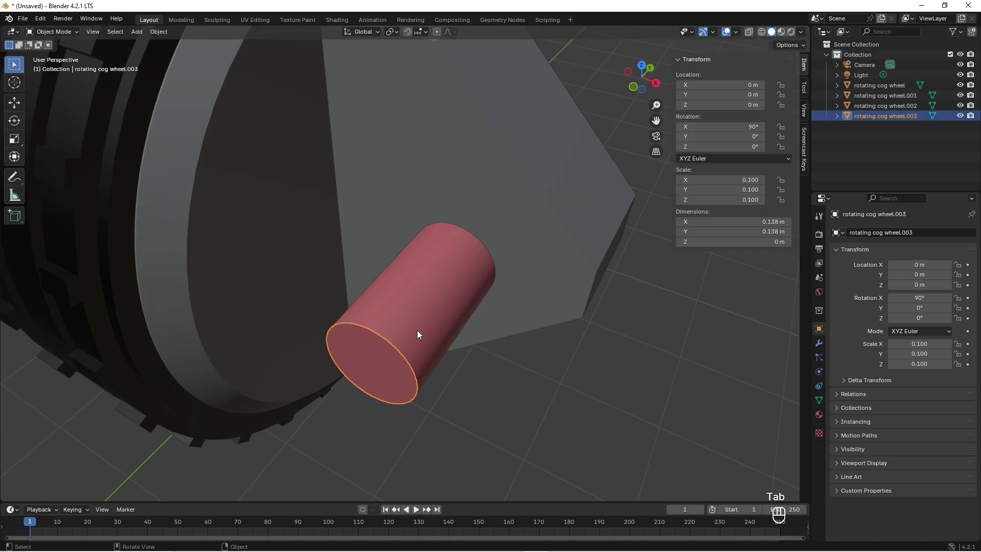
# - Extrude the end cap 0.66169 m along Y, snapping it to the axle's far end
pyautogui.moveTo(417, 330); pyautogui.dragTo(385, 325, button='middle')
pyautogui.press('Tab')
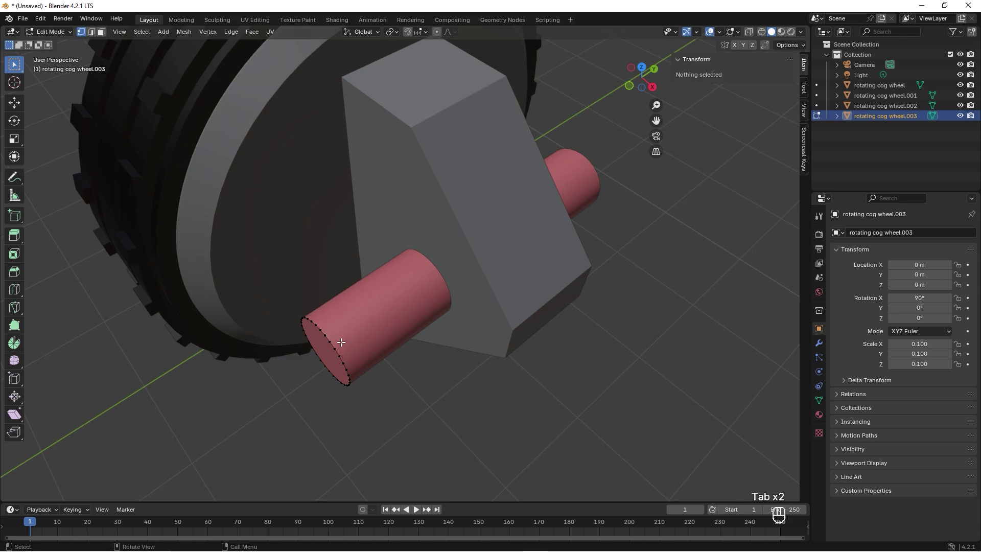
pyautogui.press('a')
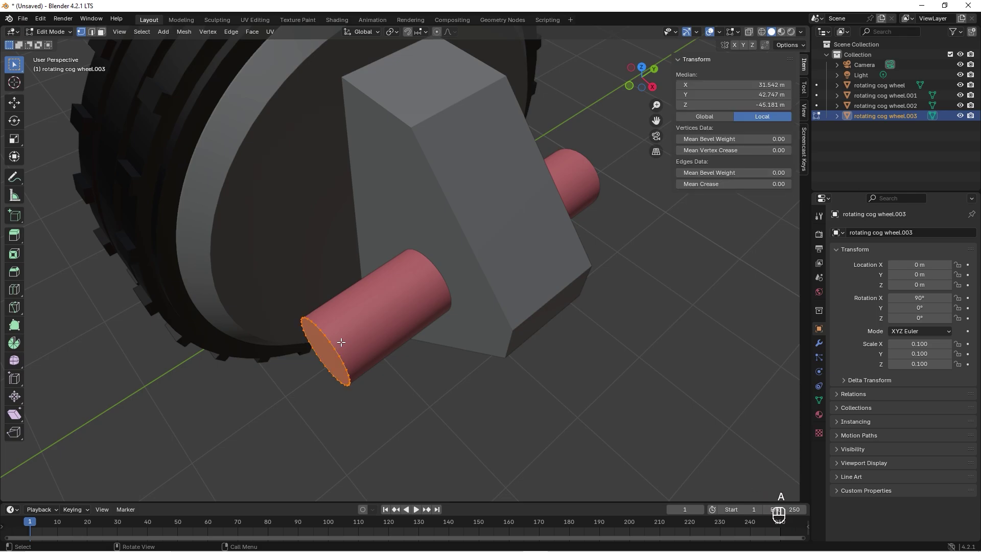
pyautogui.press('e')
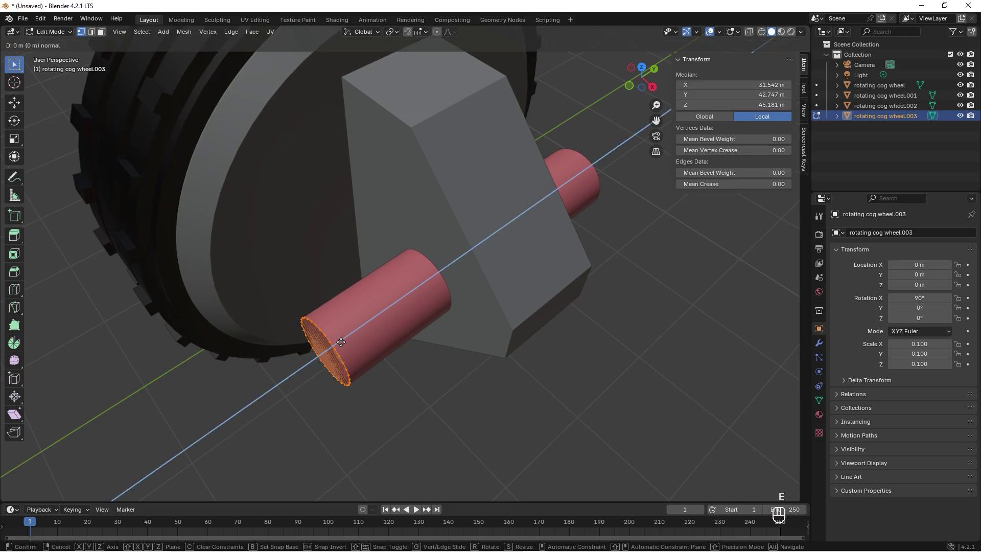
pyautogui.press('y')
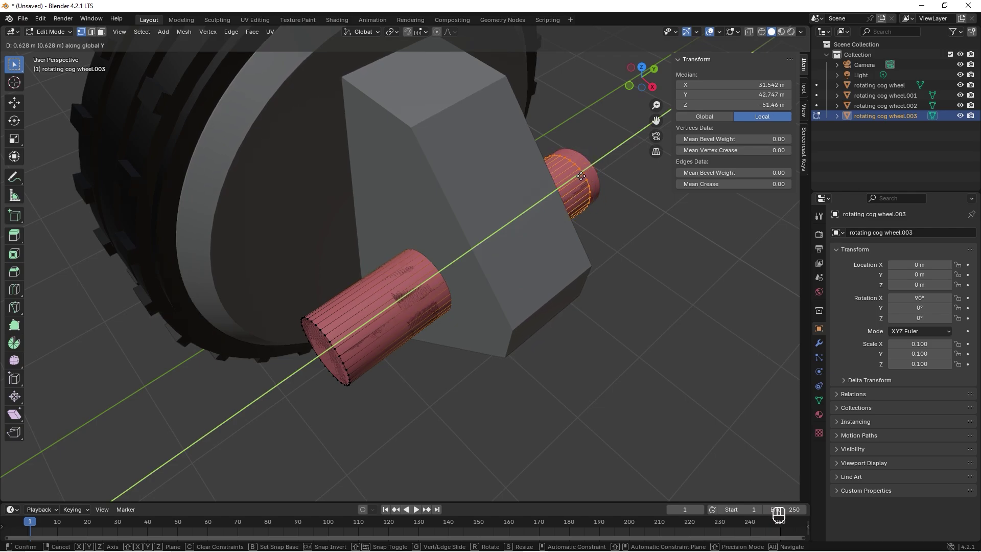
pyautogui.press('b')
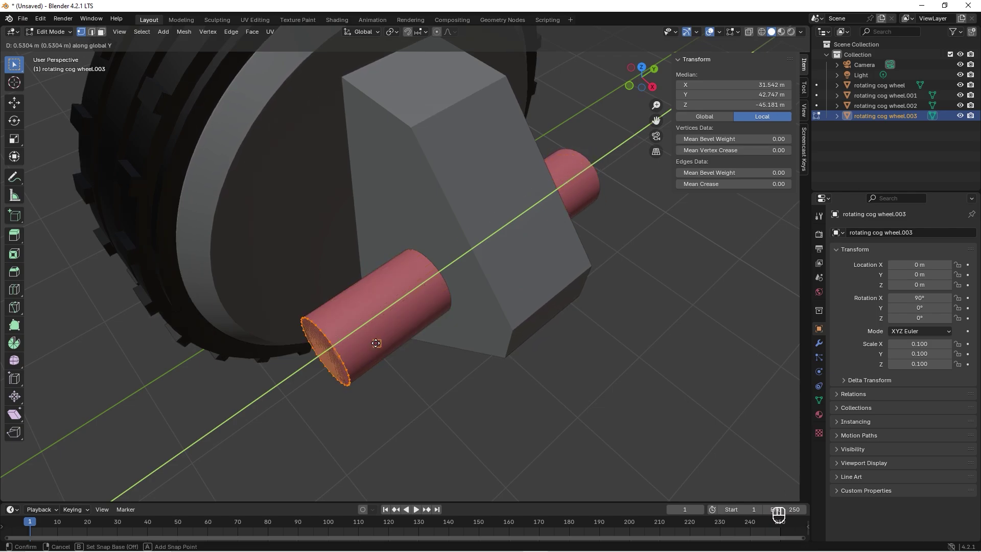
pyautogui.click(330, 341)
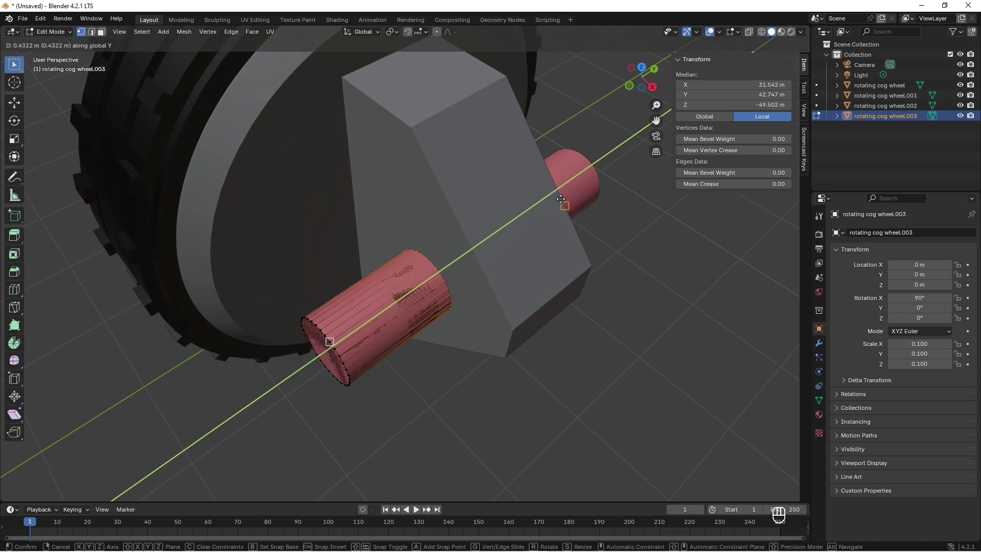
pyautogui.click(596, 174)
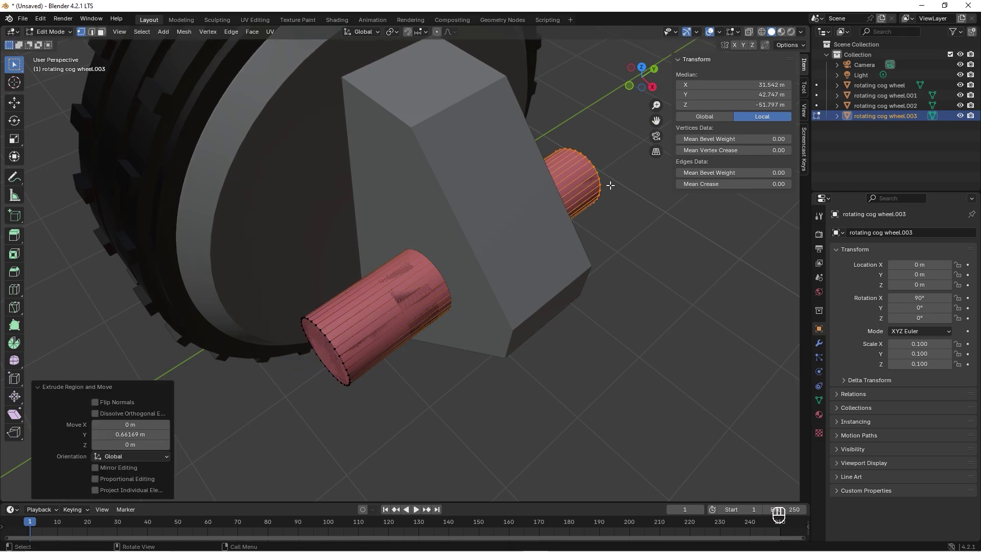
pyautogui.press('Tab')
pyautogui.press('Tab')
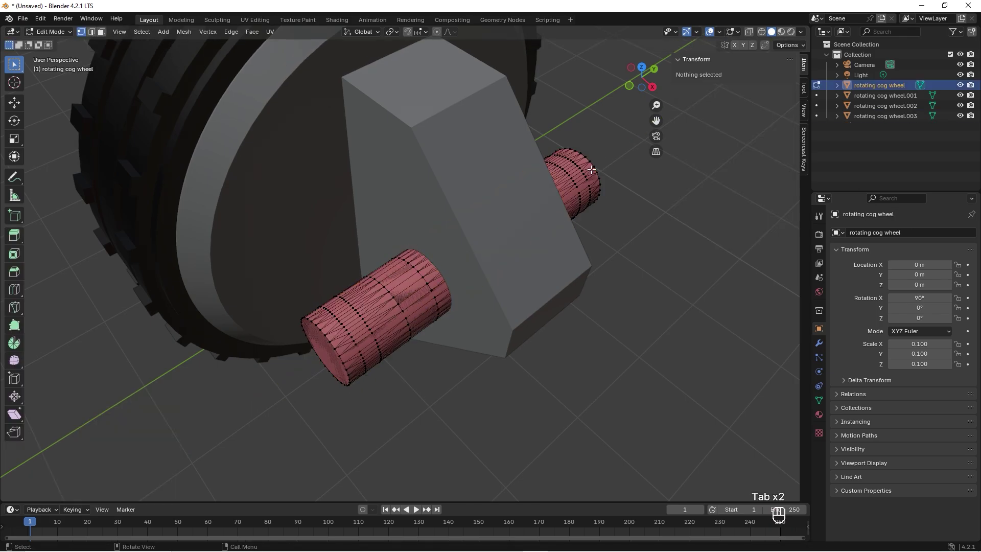
pyautogui.press('Tab')
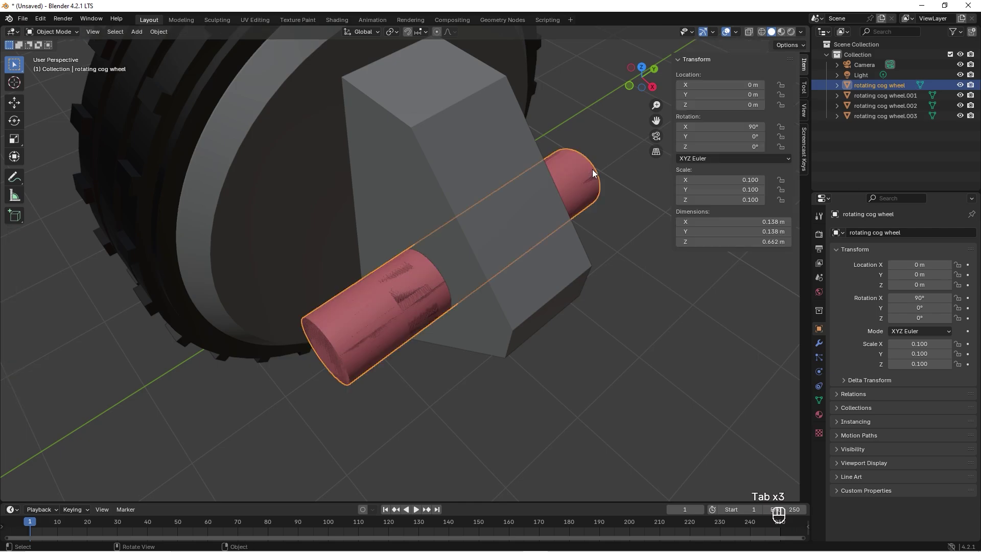
# - Delete the original axle and give 'rotating cog wheel.003' 30° Auto Smooth shading
pyautogui.press('x')
pyautogui.click(593, 170)
pyautogui.click(574, 181)
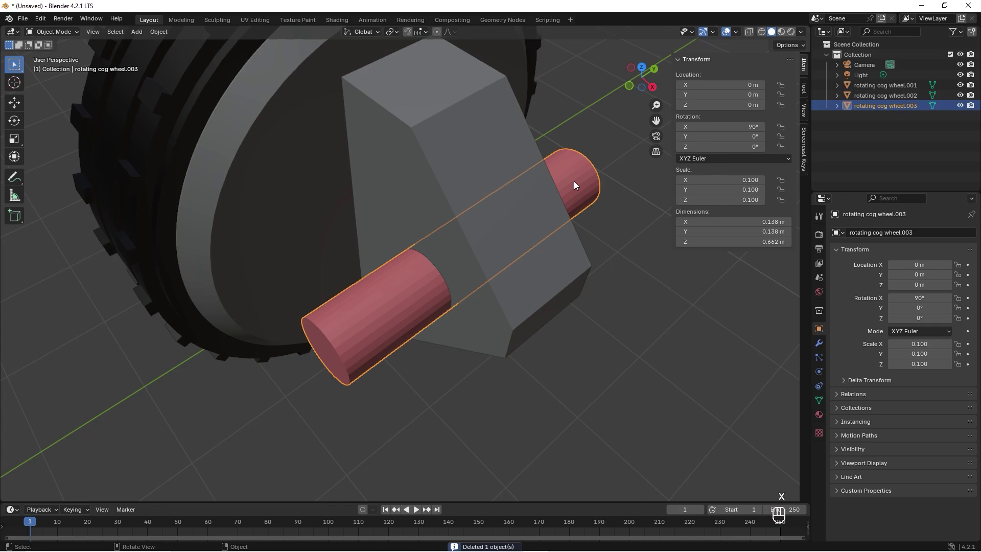
pyautogui.rightClick(400, 313)
pyautogui.click(399, 309)
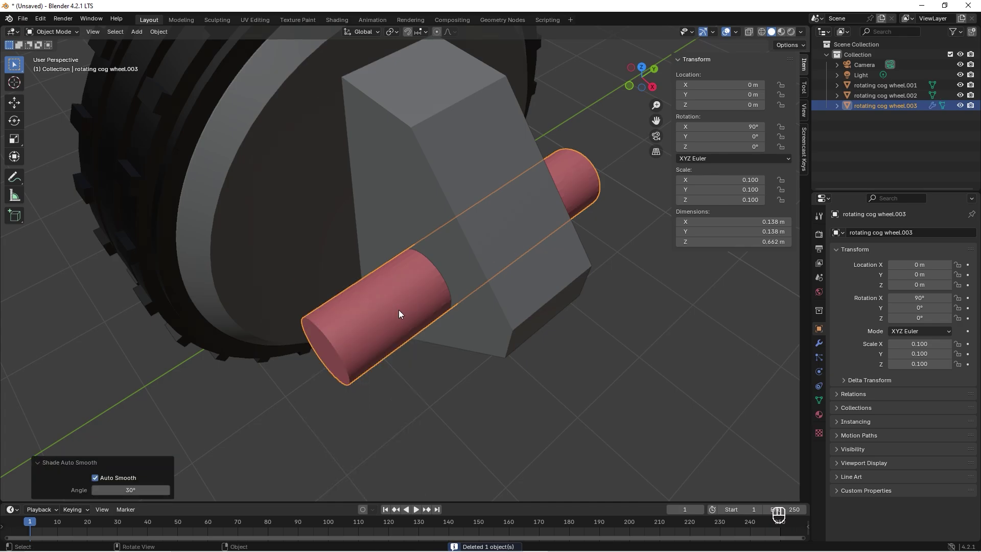
pyautogui.moveTo(398, 310)
pyautogui.mouseDown(button='middle')
pyautogui.moveTo(414, 286)
pyautogui.moveTo(403, 308)
pyautogui.mouseUp(button='middle')
pyautogui.scroll(3, 382, 320)
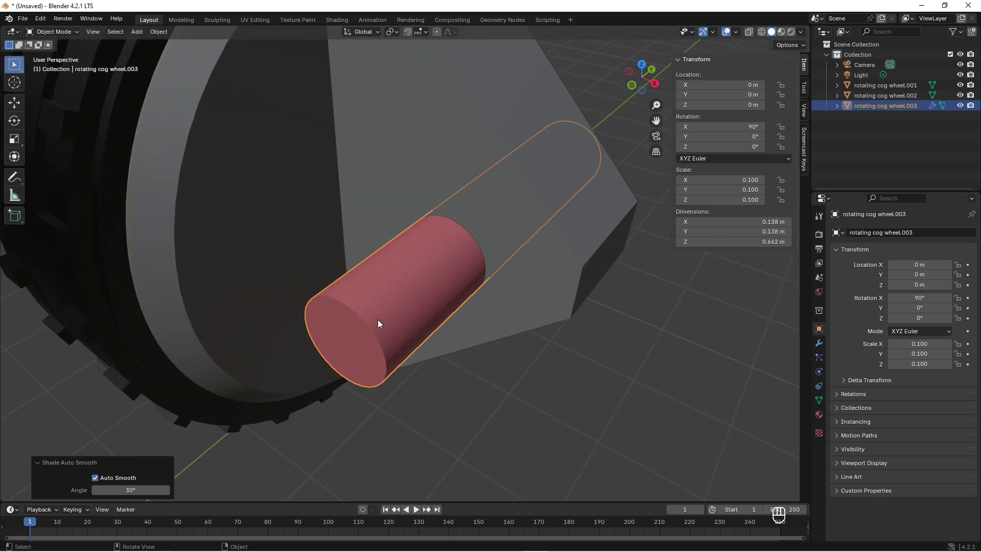
# - Bevel the new cylinder's front end edge loop by 0.14 m
pyautogui.press('Tab')
pyautogui.keyDown('alt'); pyautogui.click(356, 309); pyautogui.keyUp('alt')
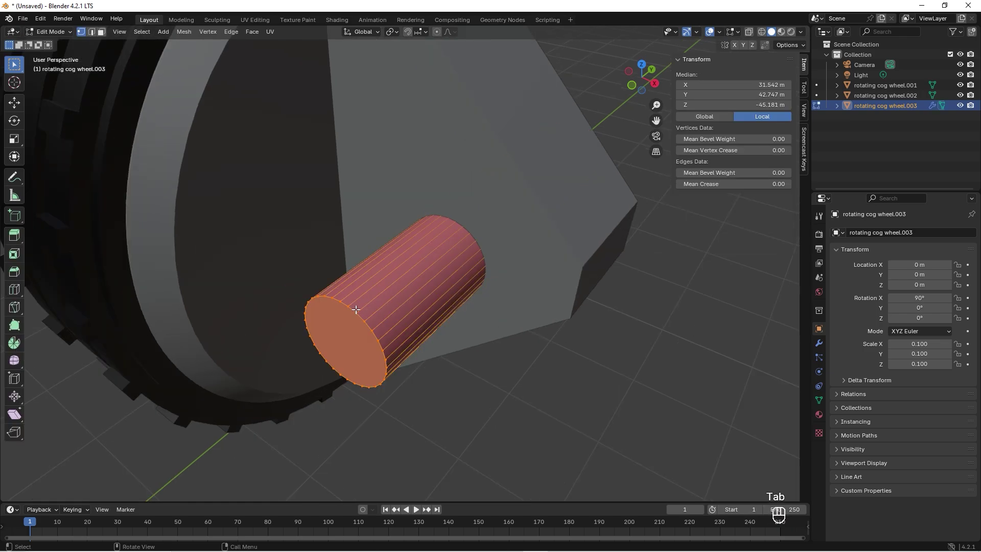
pyautogui.hotkey('ctrl', 'b')
pyautogui.click(388, 303)
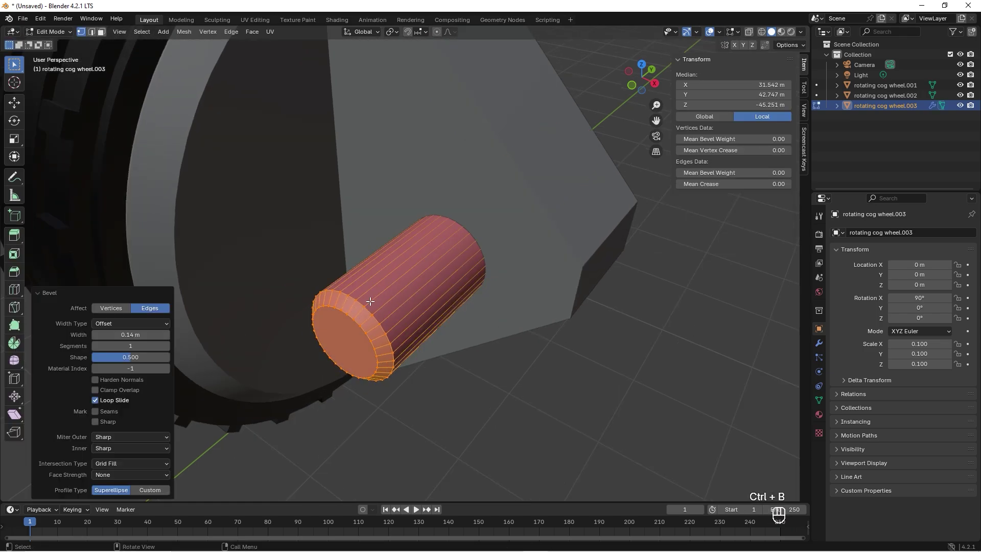
pyautogui.press('Tab')
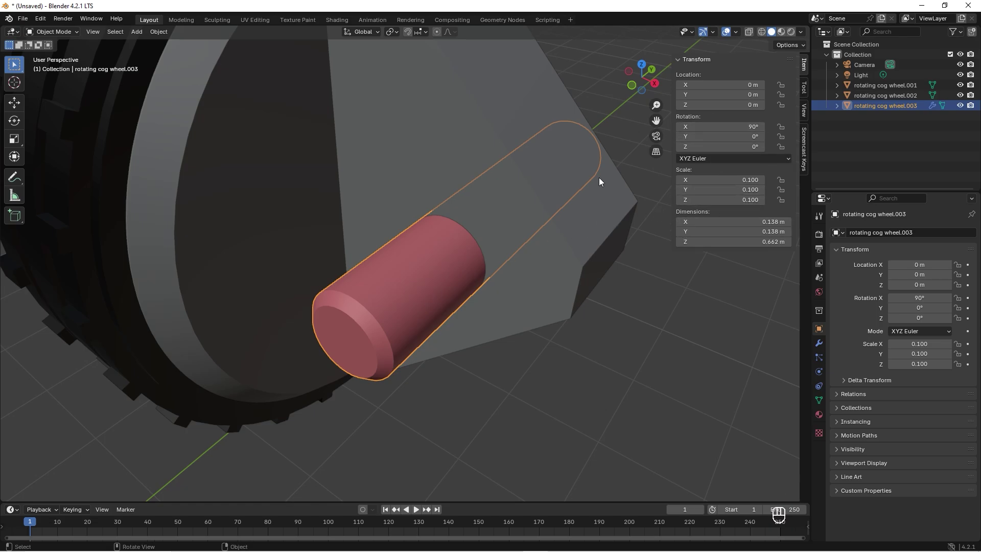
# - Apply rotation and scale to 'rotating cog wheel.003', then select the tyre '.002'
pyautogui.hotkey('ctrl', 'a')
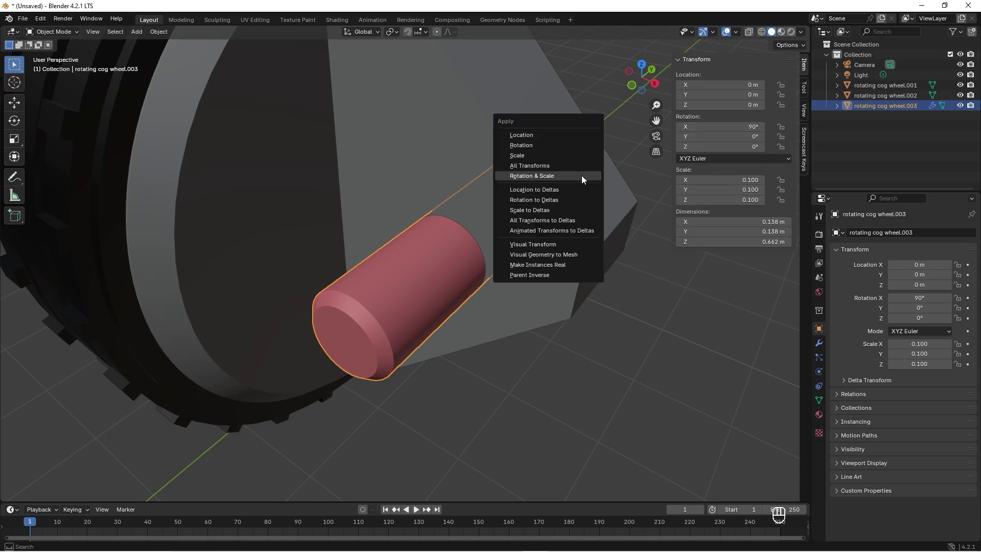
pyautogui.click(536, 174)
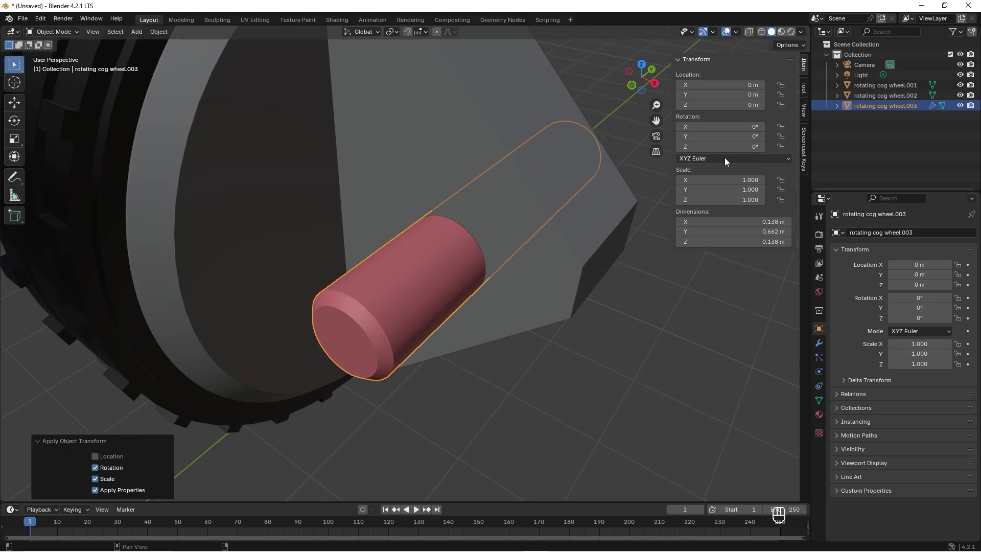
pyautogui.click(650, 282)
pyautogui.scroll(-5, 533, 258)
pyautogui.moveTo(533, 258); pyautogui.dragTo(506, 225, button='middle')
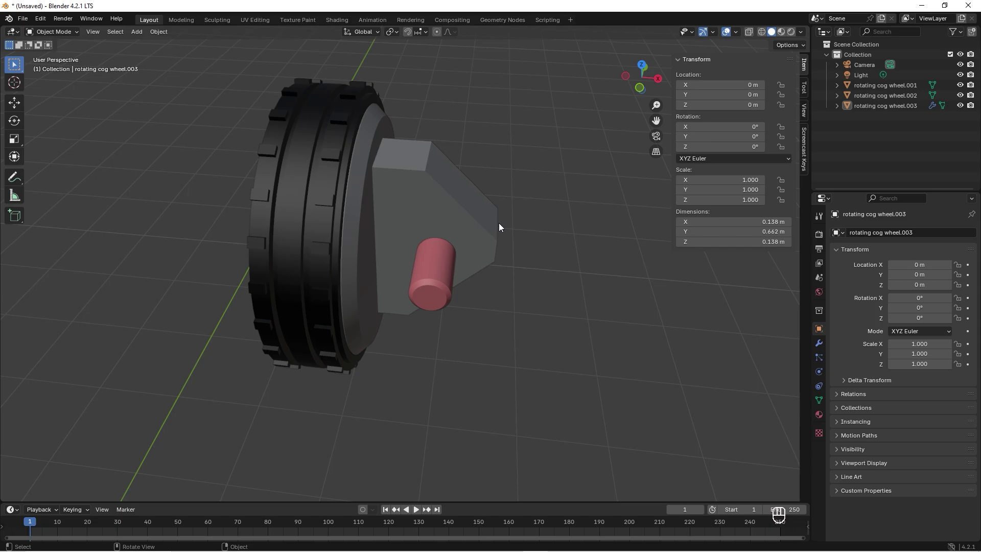
pyautogui.click(329, 178)
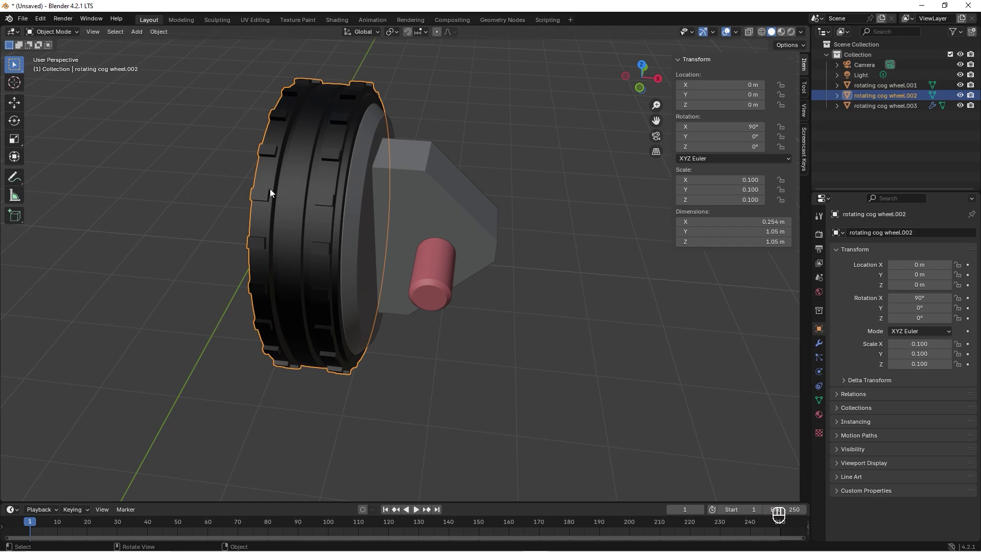
# - Isolate the tyre in Local View and box-select its right-hand ring faces in top X-ray view
pyautogui.press('KP_Divide')
pyautogui.press('KP_Divide')
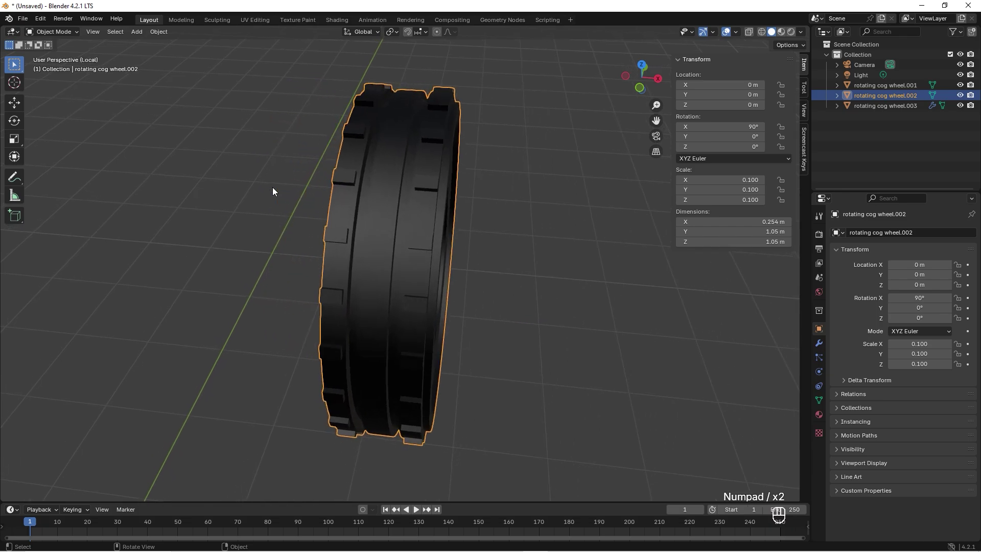
pyautogui.moveTo(369, 207); pyautogui.dragTo(418, 236, button='middle')
pyautogui.press('Tab')
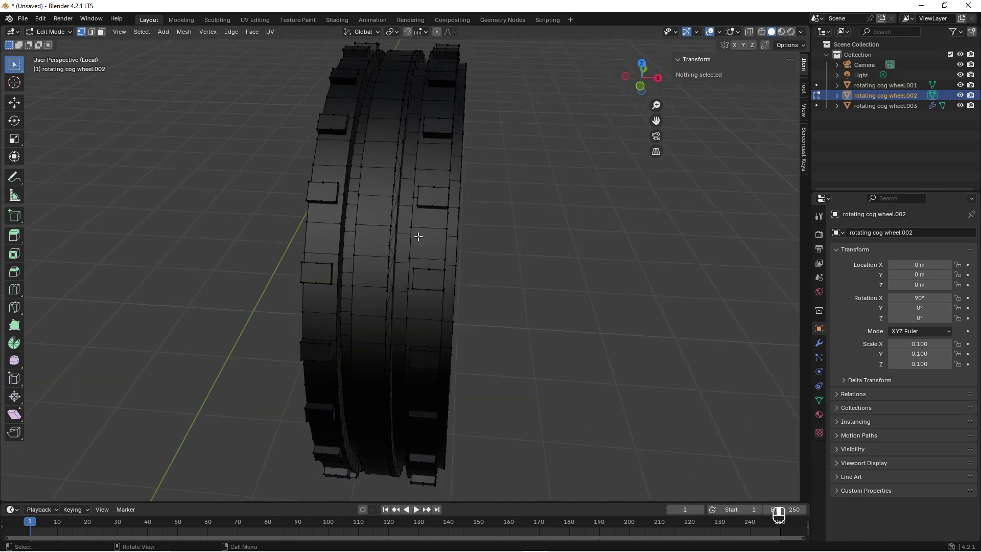
pyautogui.scroll(-3, 418, 236)
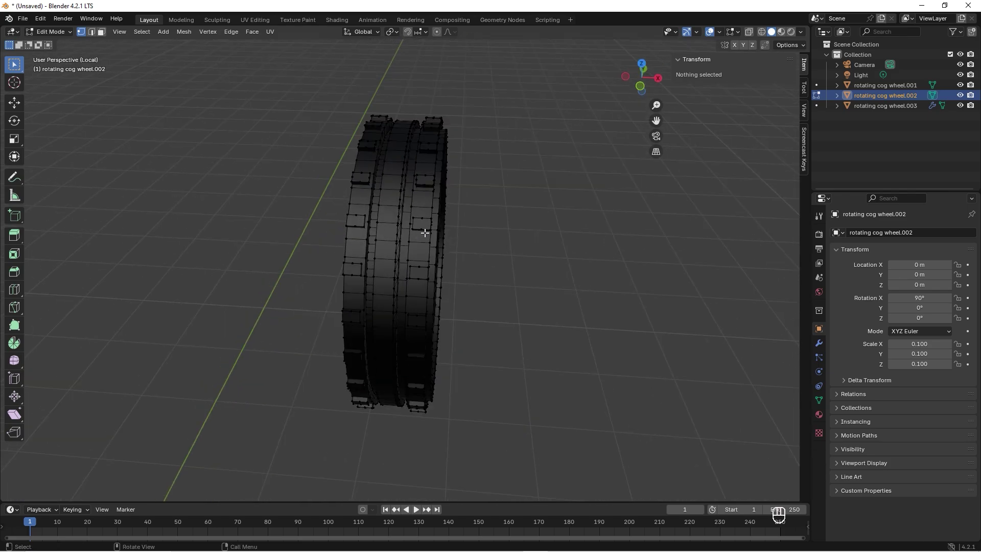
pyautogui.click(642, 65)
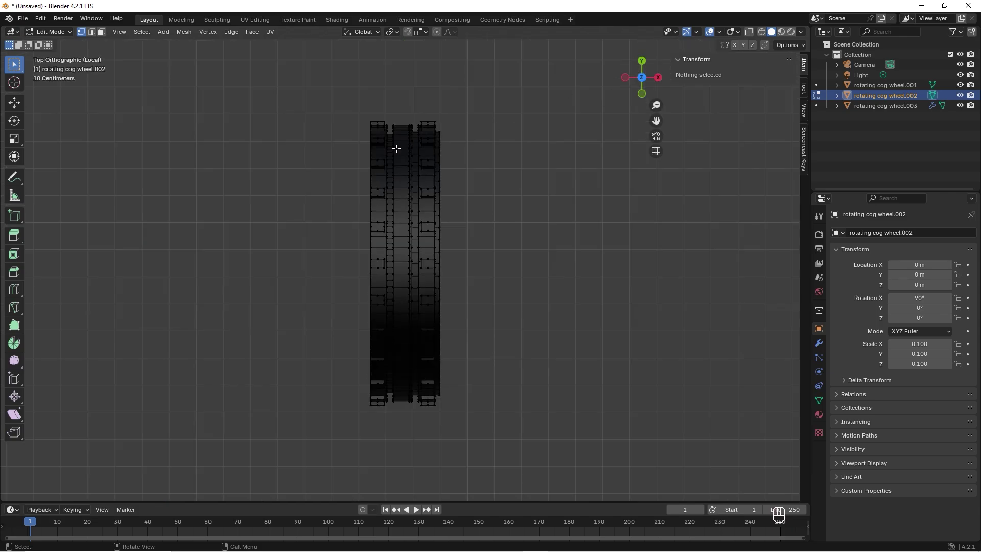
pyautogui.click(750, 34)
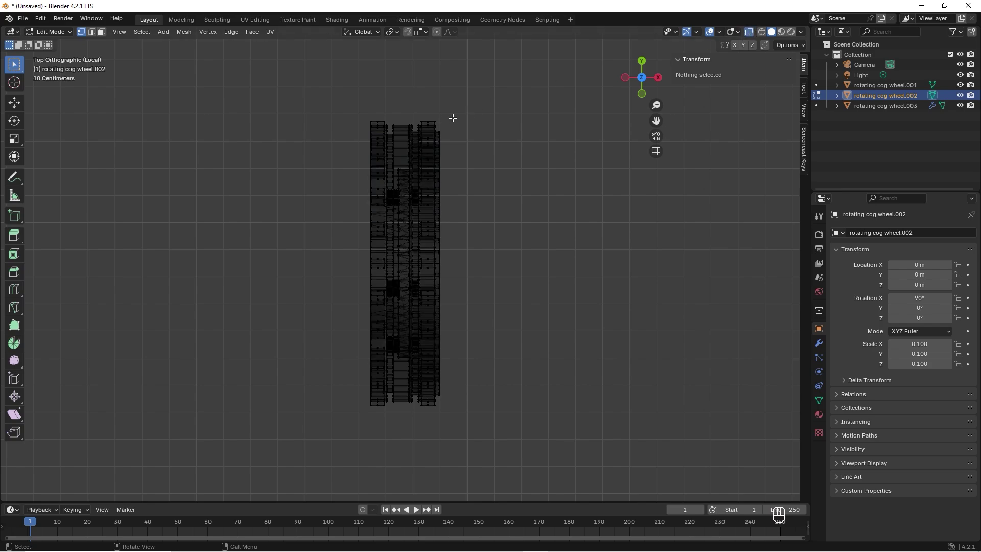
pyautogui.press('3')
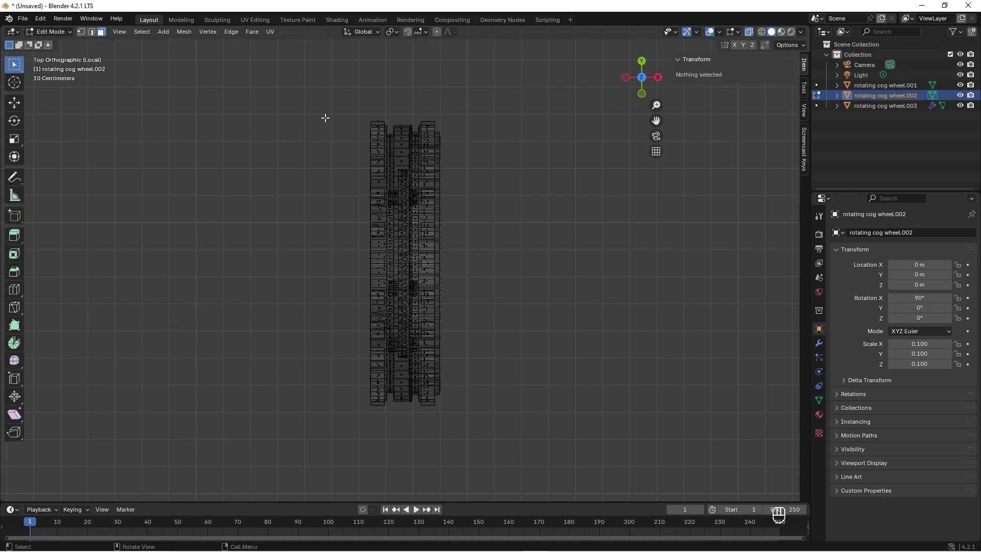
pyautogui.moveTo(460, 83); pyautogui.dragTo(419, 424)
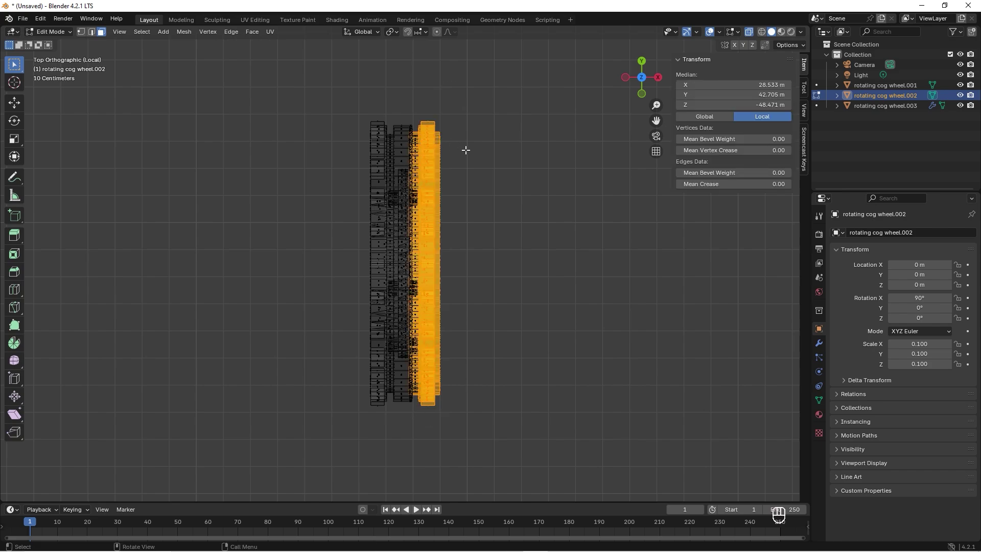
# - Separate the selected ring faces into their own object and return to Object Mode
pyautogui.press('p')
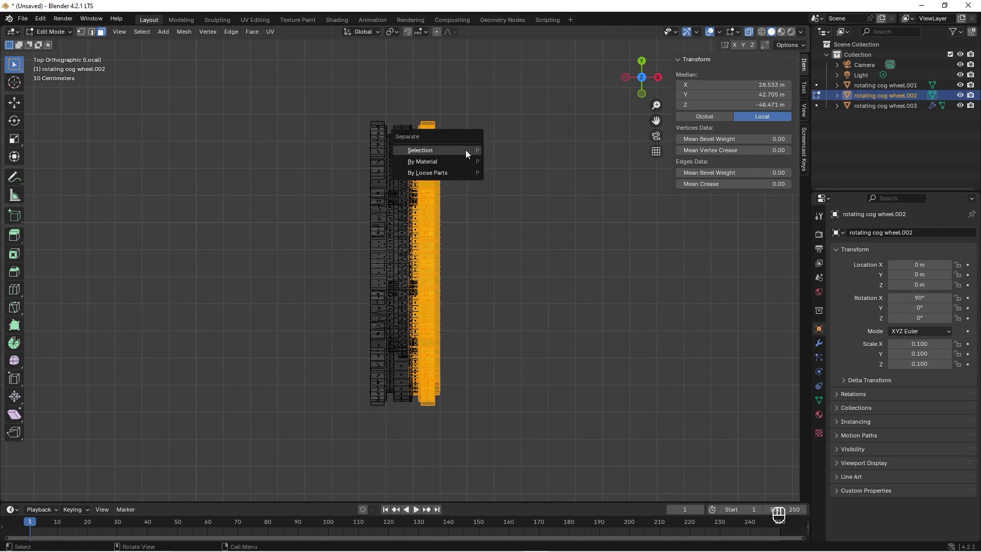
pyautogui.click(465, 150)
pyautogui.press('Tab')
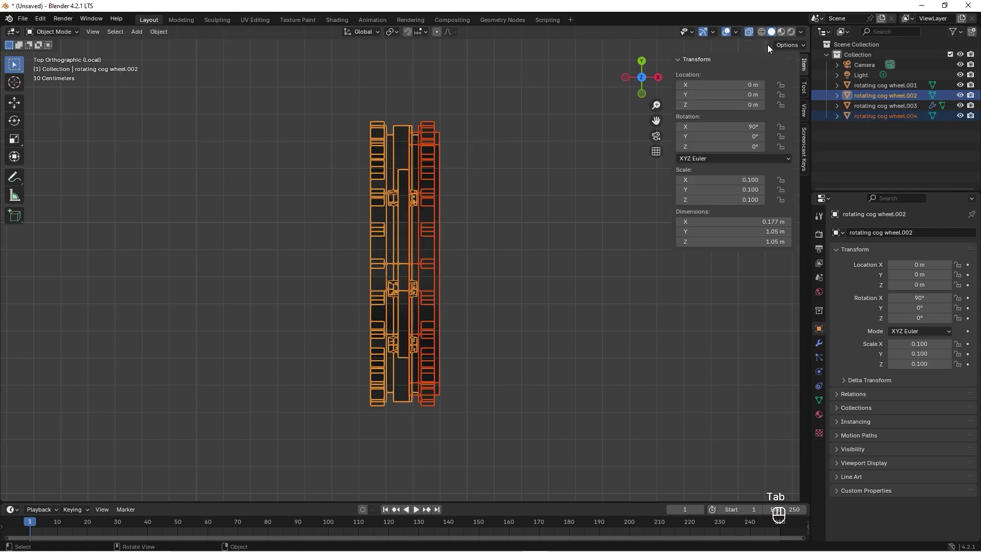
# - Switch to Material Preview shading and select the separated ring, rotating cog wheel.004
pyautogui.click(781, 32)
pyautogui.moveTo(569, 280)
pyautogui.mouseDown(button='middle')
pyautogui.moveTo(544, 198)
pyautogui.moveTo(496, 256)
pyautogui.moveTo(507, 235)
pyautogui.mouseUp(button='middle')
pyautogui.click(497, 261)
pyautogui.click(435, 204)
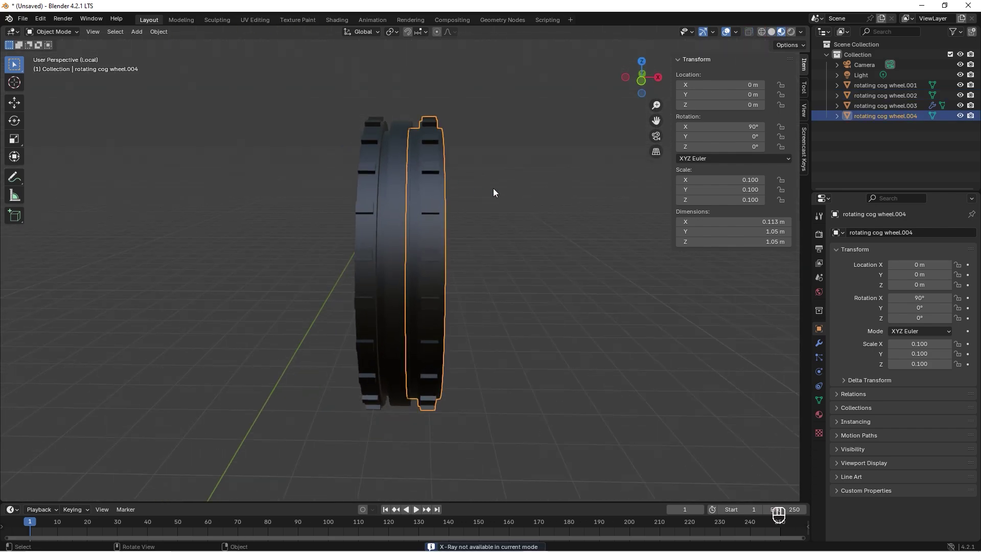
pyautogui.moveTo(492, 188); pyautogui.dragTo(516, 201, button='middle')
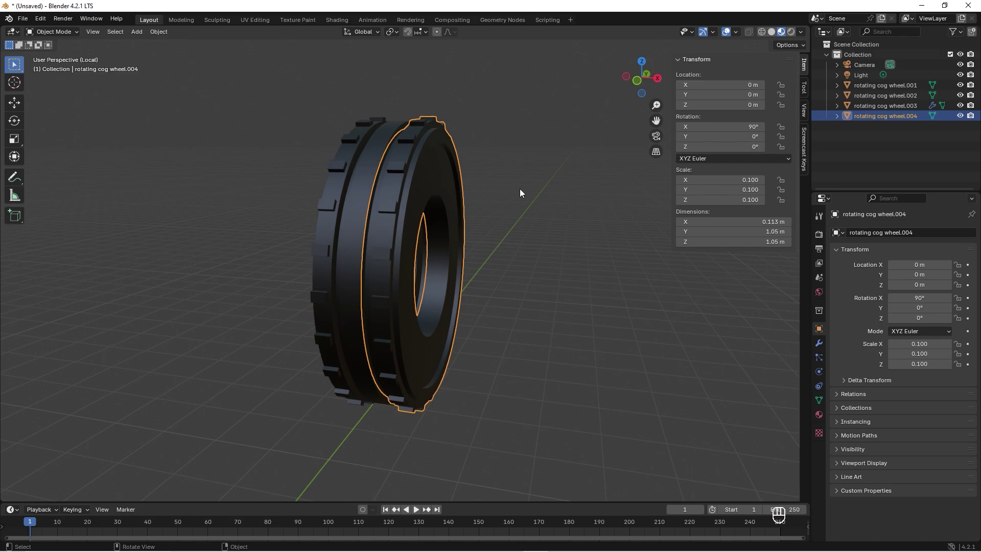
# - Test-rotate the separated ring about X, then undo the rotation
pyautogui.press('r')
pyautogui.press('x')
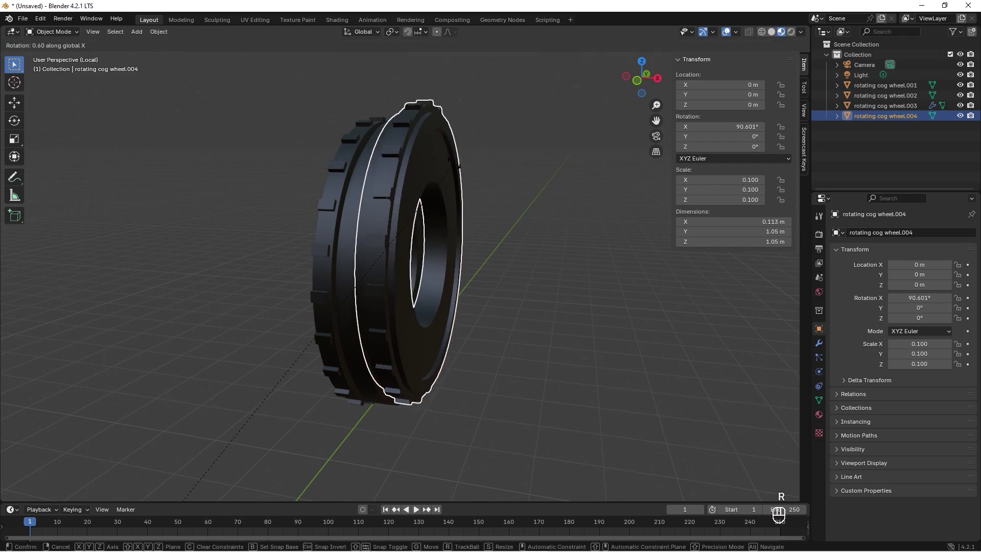
pyautogui.click(406, 182)
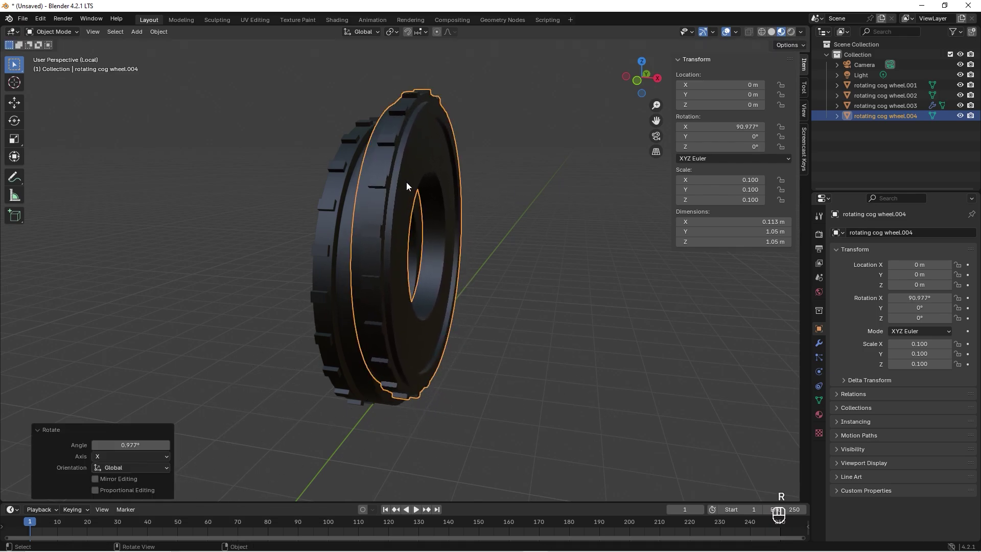
pyautogui.hotkey('ctrl', 'z')
pyautogui.scroll(-12, 463, 201)
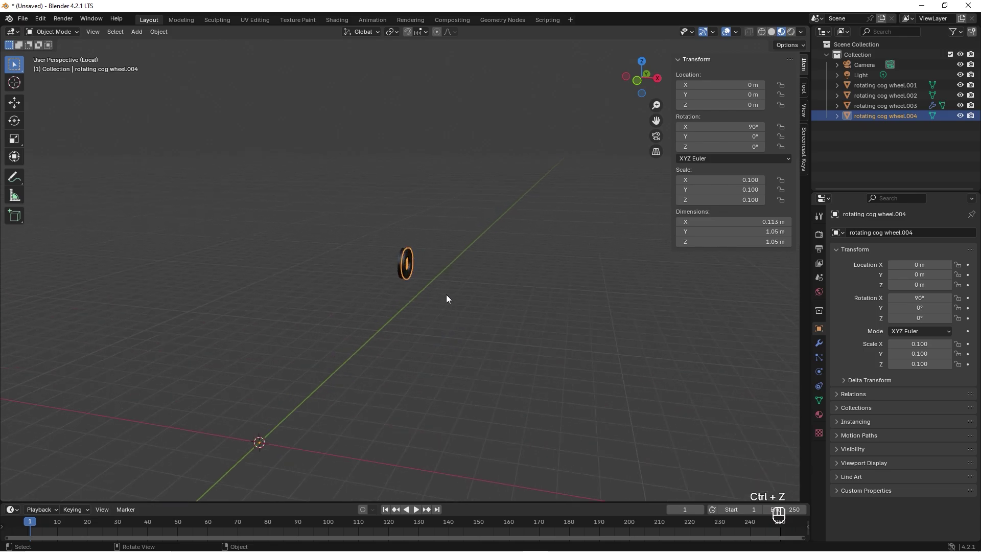
pyautogui.scroll(2, 347, 384)
pyautogui.scroll(6, 417, 271)
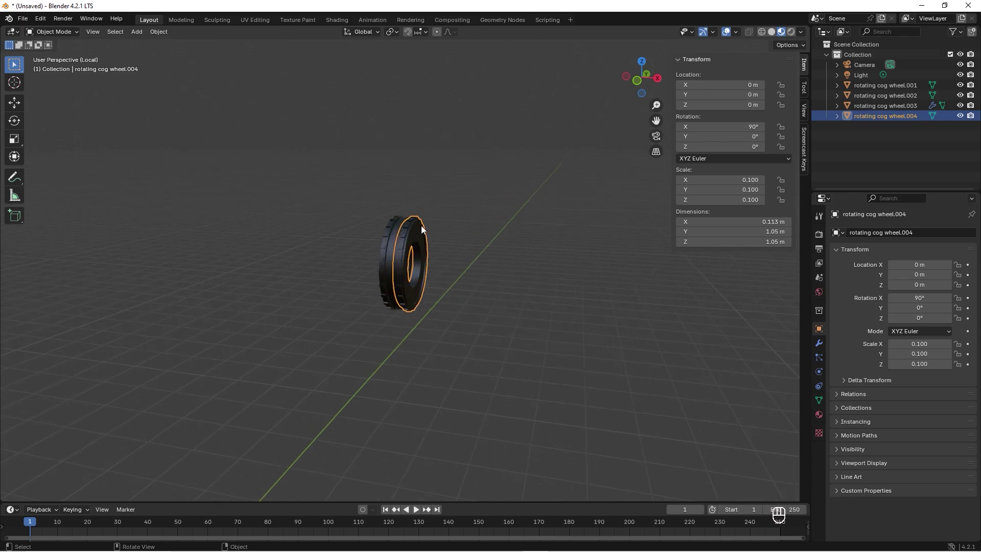
# - Set rotating cog wheel.004's origin to its surface centre of mass
pyautogui.click(158, 32)
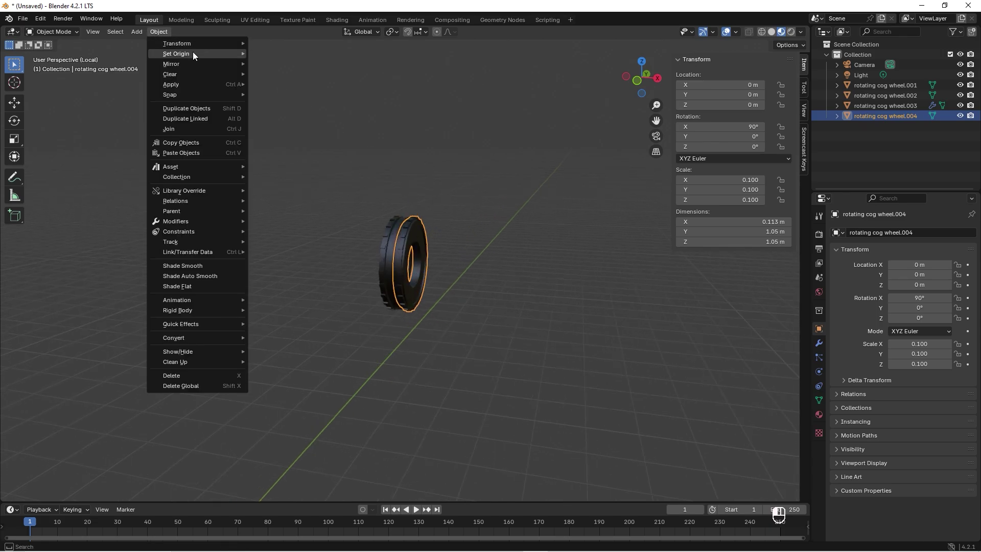
pyautogui.moveTo(195, 54)
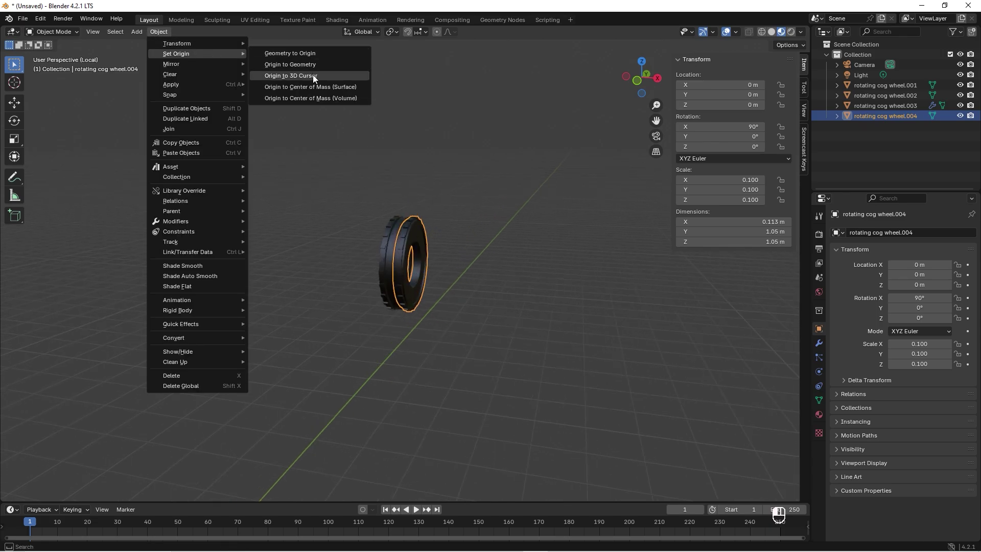
pyautogui.click(327, 86)
# - Select rotating cog wheel.002 and set its origin to its surface centre of mass
pyautogui.click(160, 32)
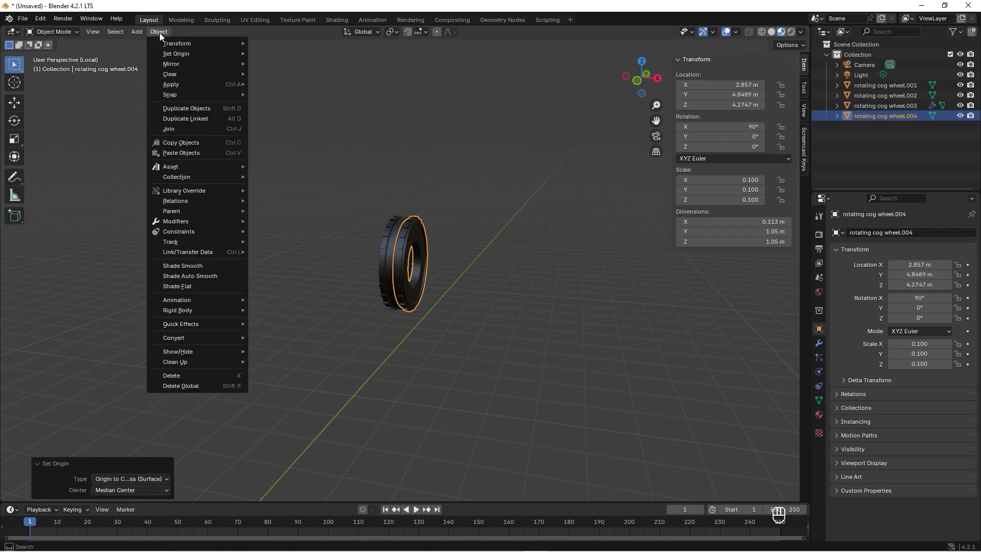
pyautogui.moveTo(223, 53)
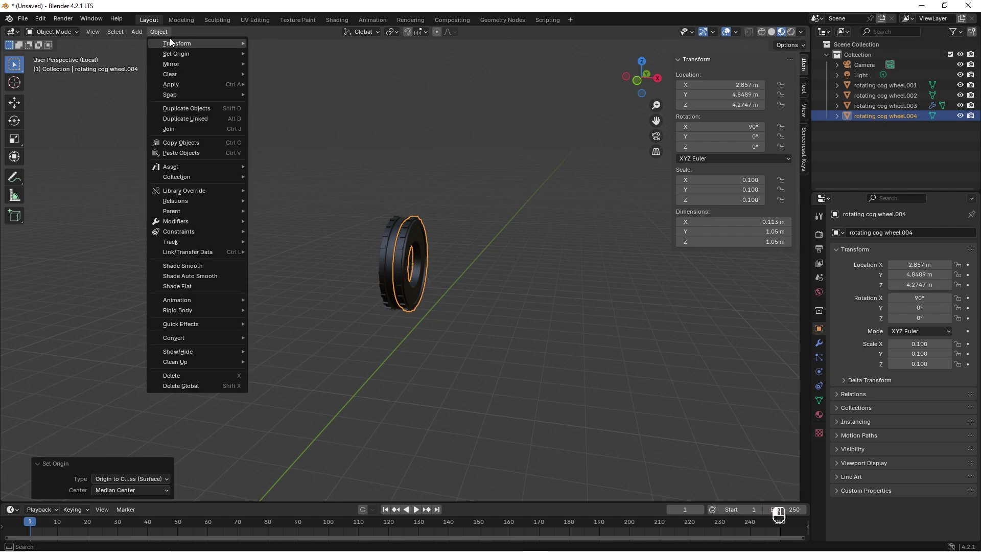
pyautogui.click(379, 238)
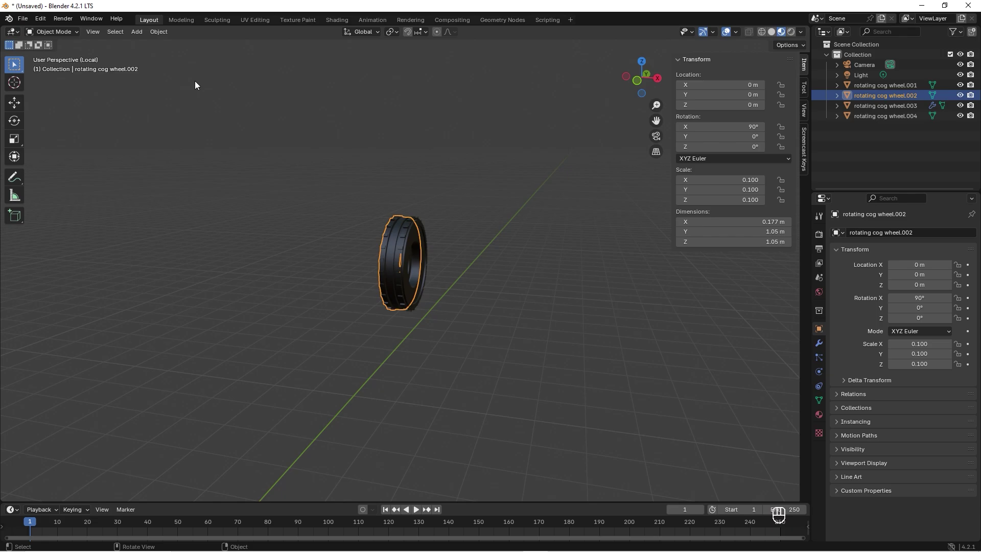
pyautogui.click(158, 32)
pyautogui.moveTo(200, 53)
pyautogui.click(330, 87)
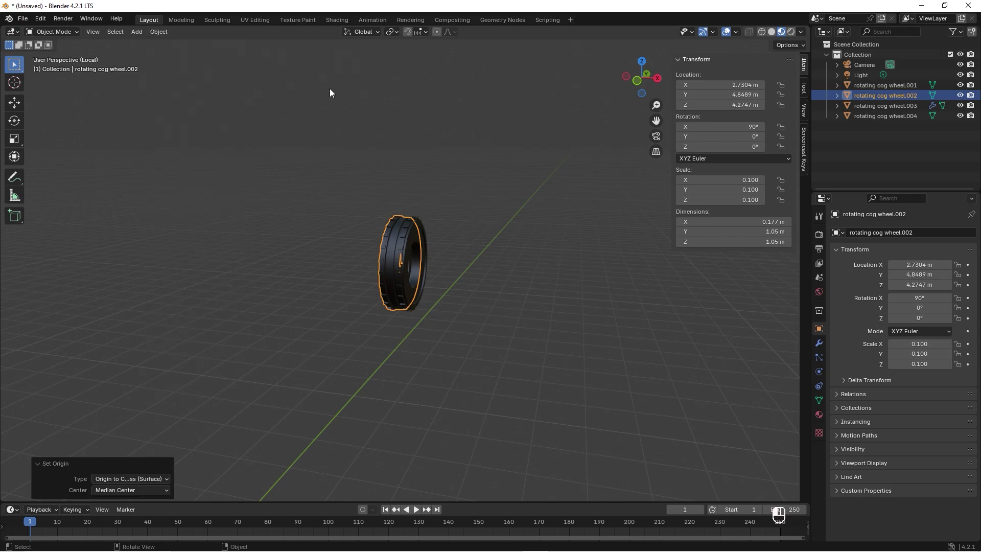
# - Test X rotations on the ring (131.1°) and the main wheel, then undo both
pyautogui.click(464, 251)
pyautogui.click(423, 235)
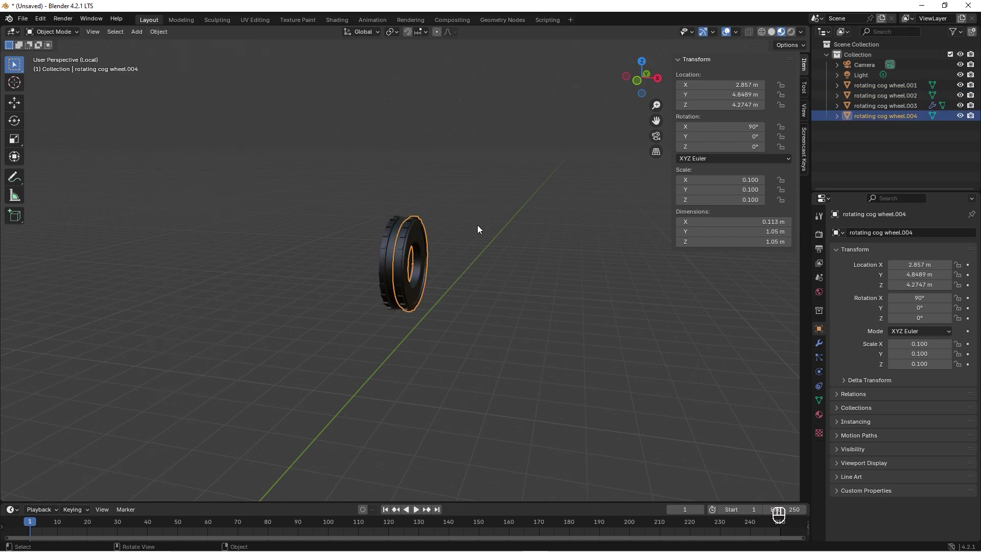
pyautogui.press('r')
pyautogui.press('x')
pyautogui.click(437, 186)
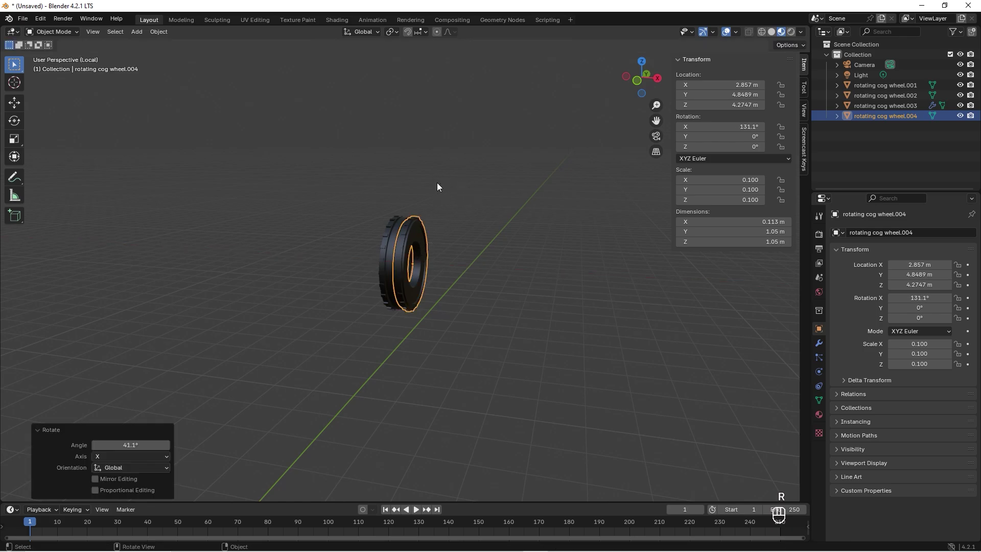
pyautogui.click(391, 228)
pyautogui.press('r')
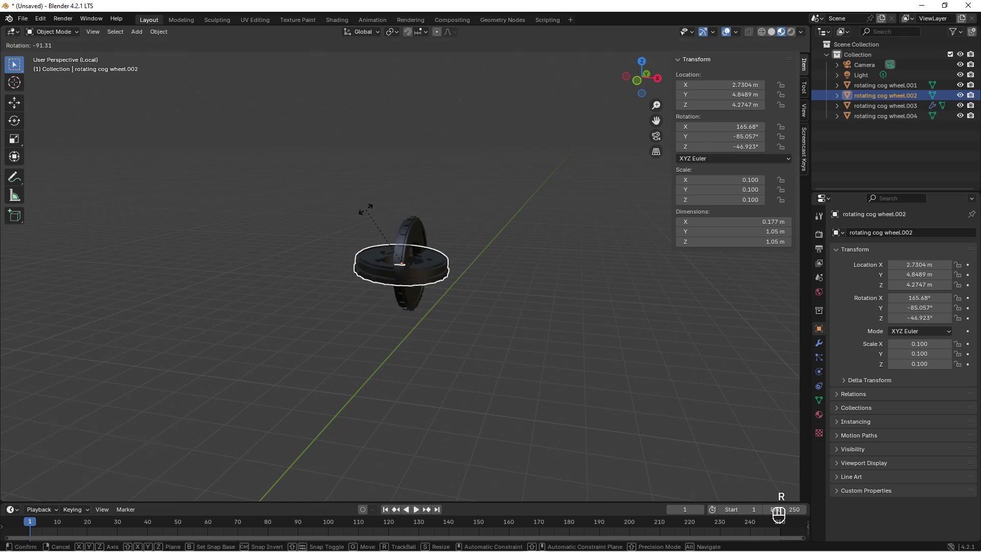
pyautogui.press('x')
pyautogui.click(416, 169)
pyautogui.hotkey('ctrl', 'z')
pyautogui.hotkey('ctrl', 'z')
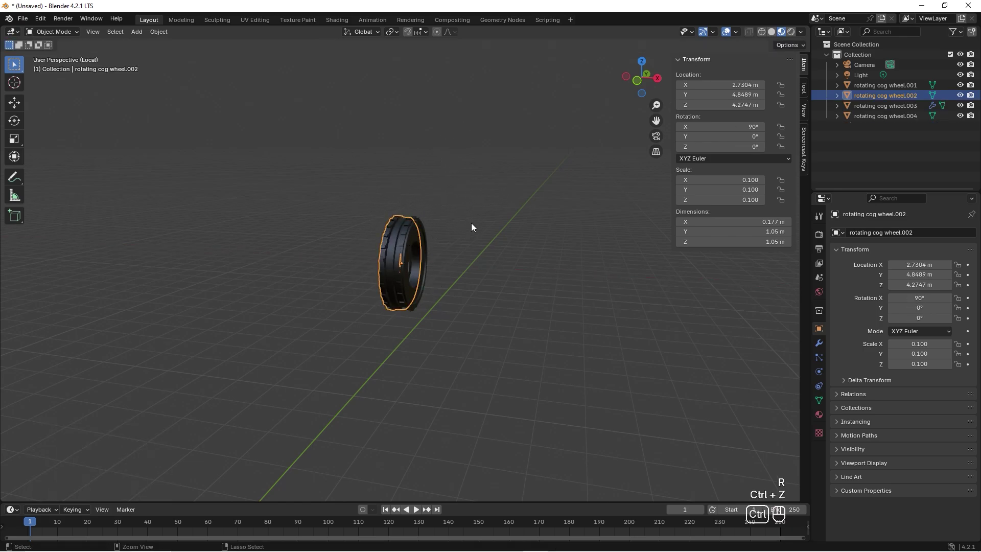
pyautogui.hotkey('ctrl', 'z')
pyautogui.hotkey('ctrl', 'z')
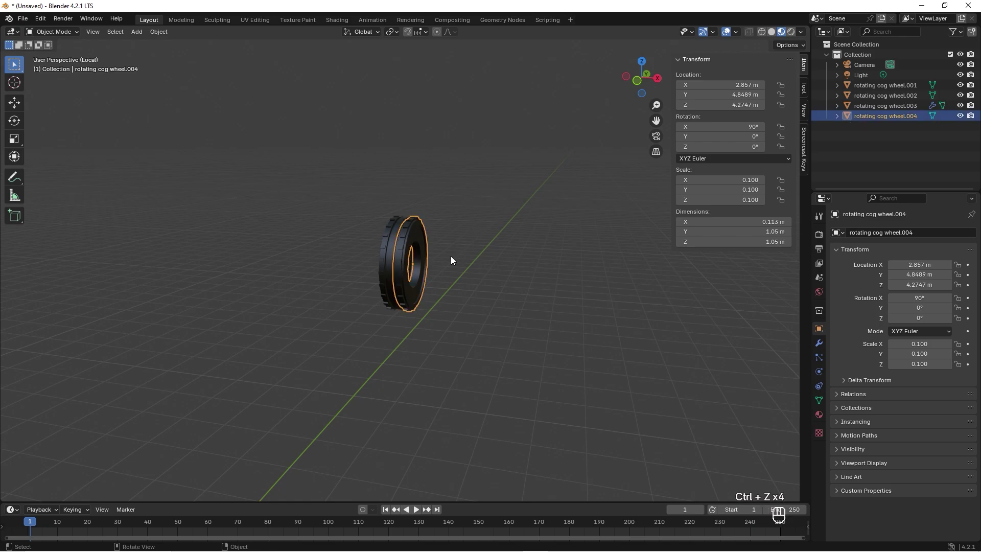
pyautogui.scroll(1, 454, 258)
# - Apply rotation and scale to the ring and to rotating cog wheel.002
pyautogui.hotkey('ctrl', 'a')
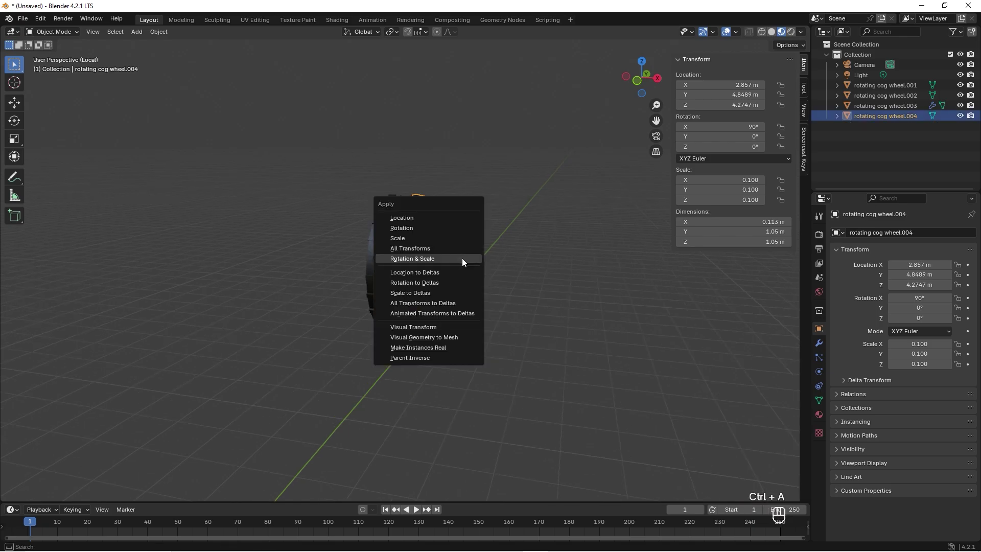
pyautogui.click(462, 259)
pyautogui.click(385, 219)
pyautogui.hotkey('ctrl', 'a')
pyautogui.click(443, 239)
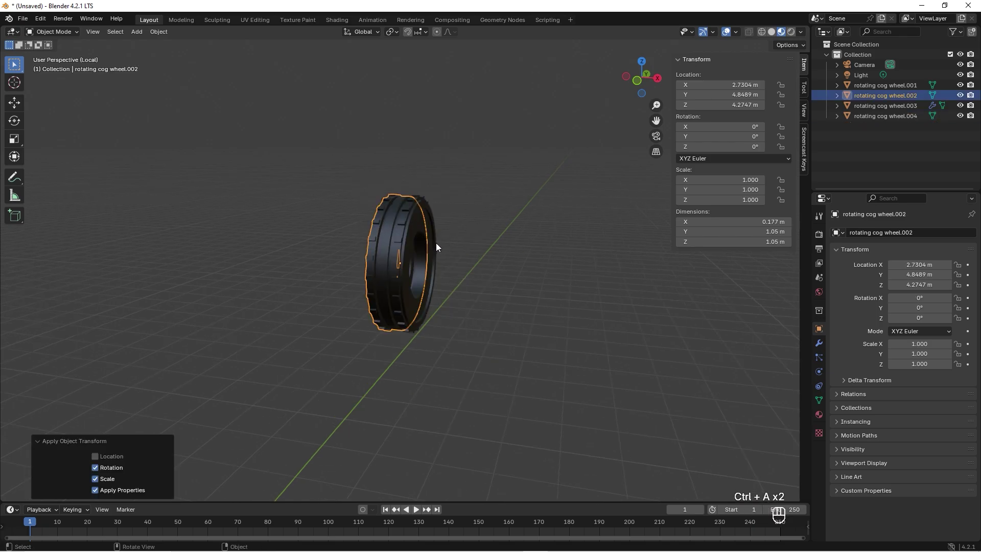
# - Move rotating cog wheel.002 −0.646 m along X, clear of the separated ring
pyautogui.scroll(2, 434, 238)
pyautogui.moveTo(433, 238); pyautogui.dragTo(416, 160, button='middle')
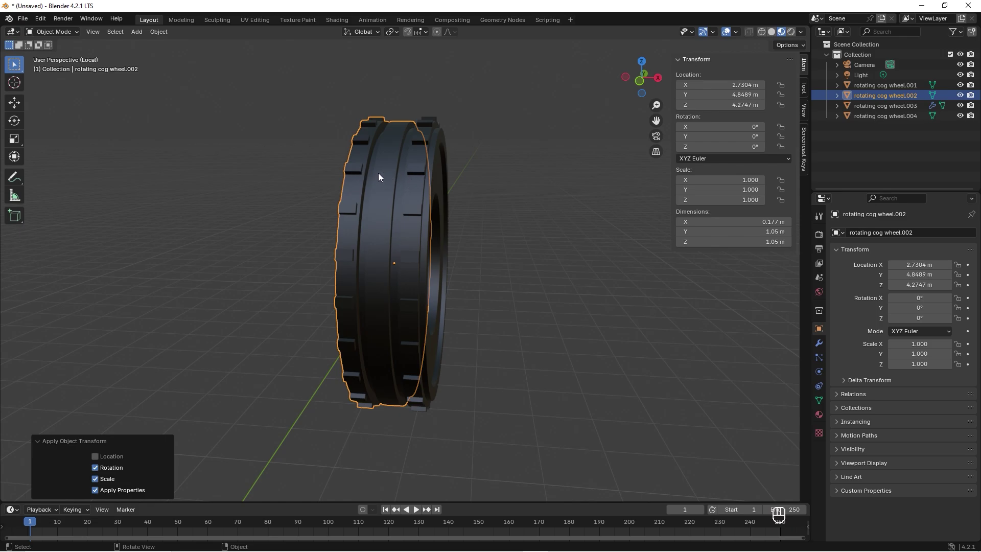
pyautogui.press('g')
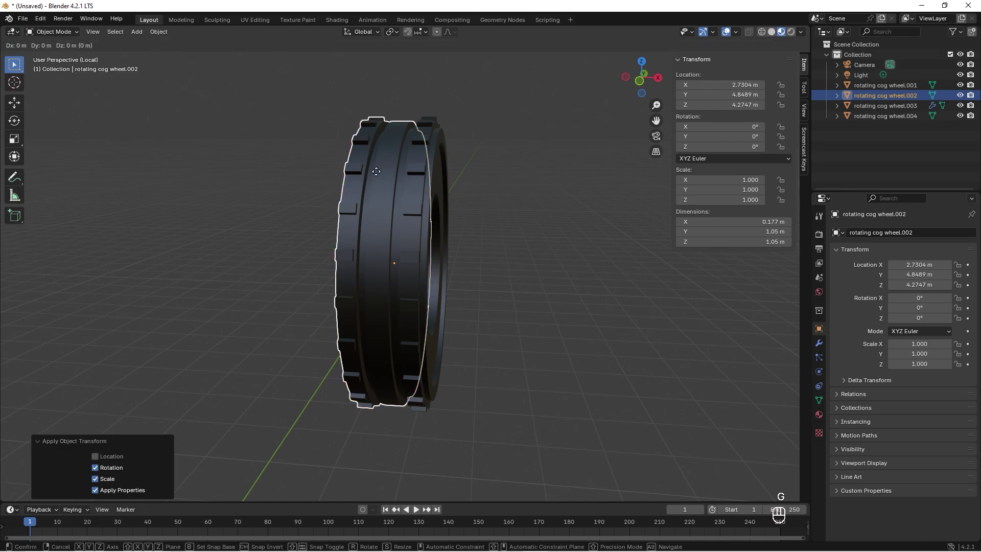
pyautogui.press('x')
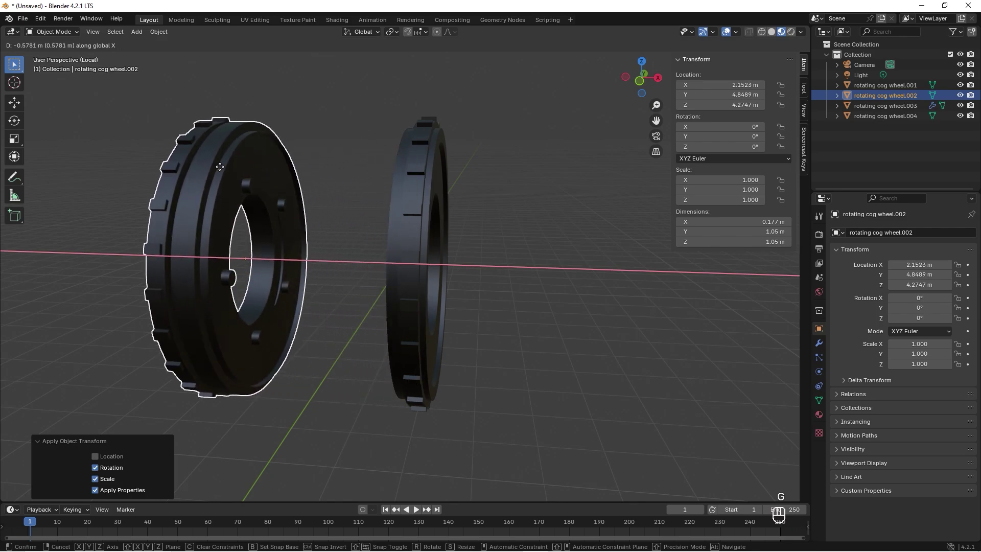
pyautogui.click(212, 171)
# - Orbit around both wheels to inspect the toothed ring
pyautogui.moveTo(212, 171); pyautogui.dragTo(155, 120, button='middle')
pyautogui.scroll(5, 475, 219)
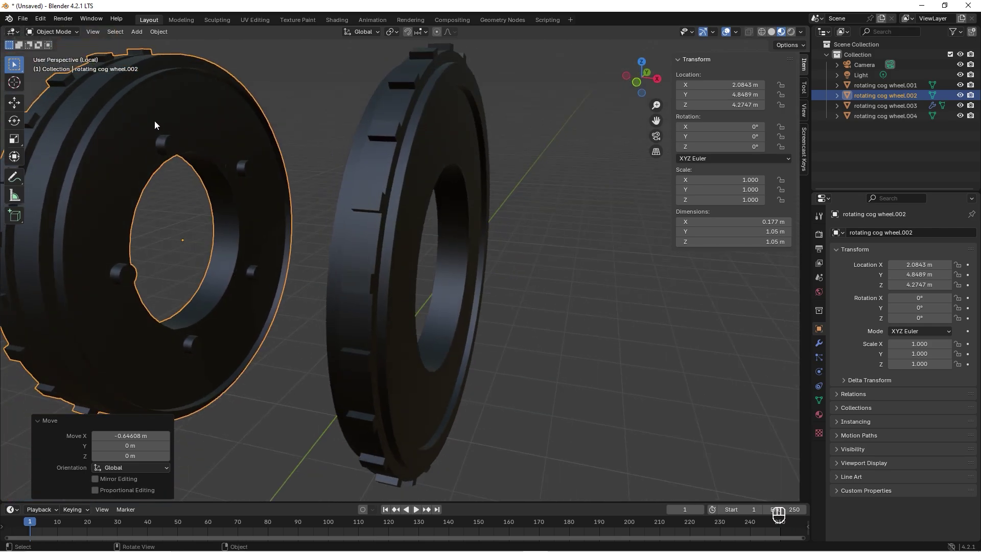
pyautogui.moveTo(138, 166); pyautogui.dragTo(222, 166, button='middle')
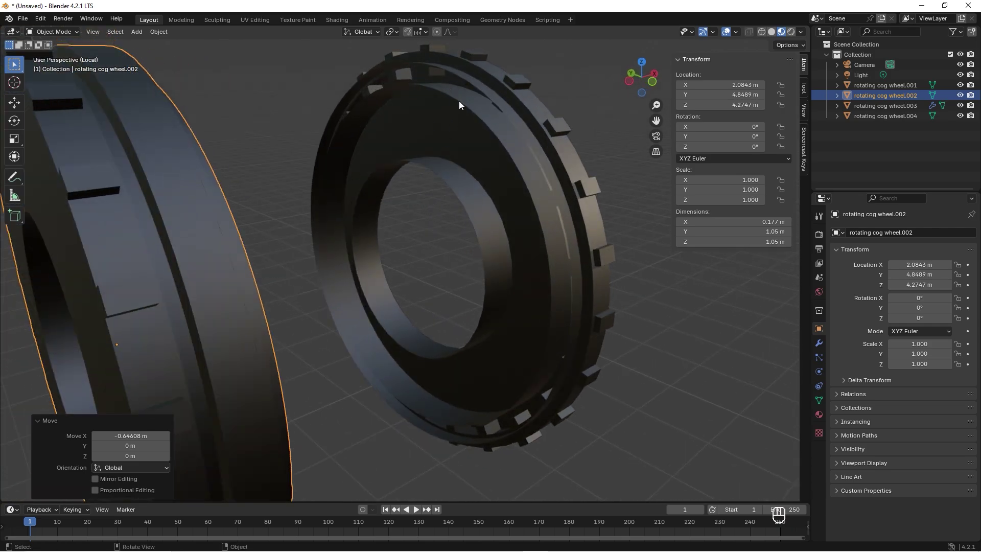
pyautogui.moveTo(459, 101); pyautogui.dragTo(480, 206, button='middle')
# - Select rotating cog wheel.004 and orbit to face it
pyautogui.press('Tab')
pyautogui.press('Tab')
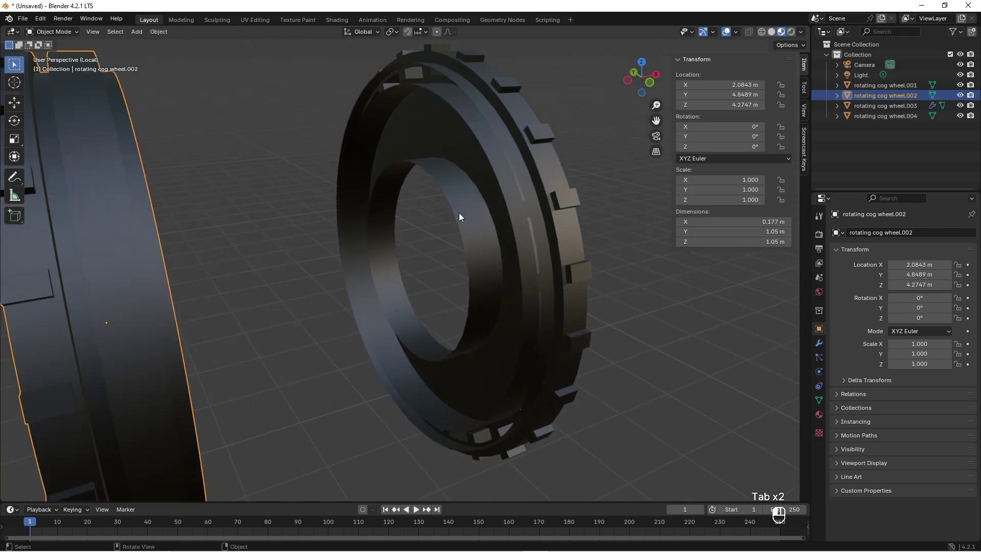
pyautogui.click(459, 212)
pyautogui.press('Tab')
pyautogui.moveTo(462, 205)
pyautogui.mouseDown(button='middle')
pyautogui.moveTo(452, 173)
pyautogui.moveTo(467, 193)
pyautogui.moveTo(346, 196)
pyautogui.moveTo(452, 189)
pyautogui.moveTo(486, 201)
pyautogui.moveTo(476, 184)
pyautogui.moveTo(474, 205)
pyautogui.mouseUp(button='middle')
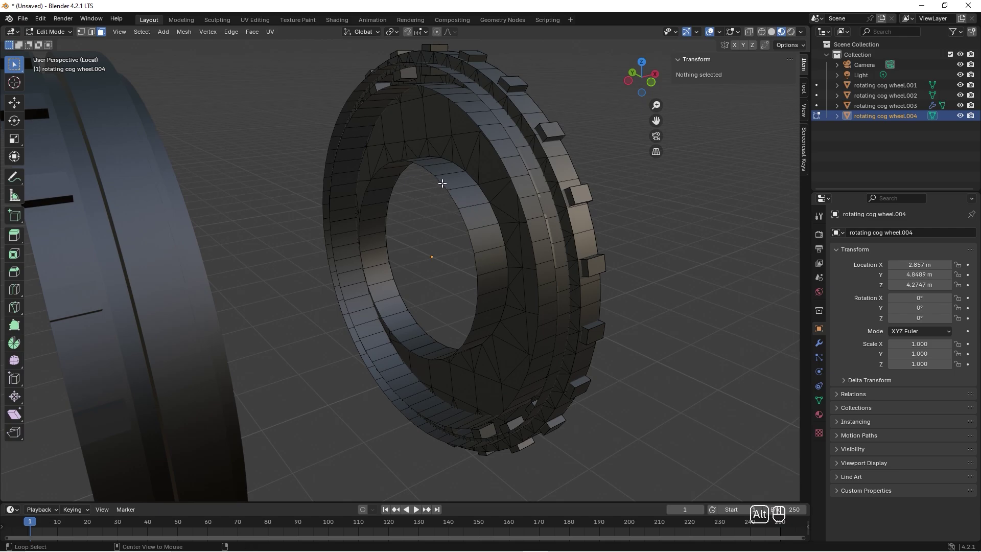
# - Duplicate the ring's inner edge loop in place and separate it into its own object
pyautogui.press('1')
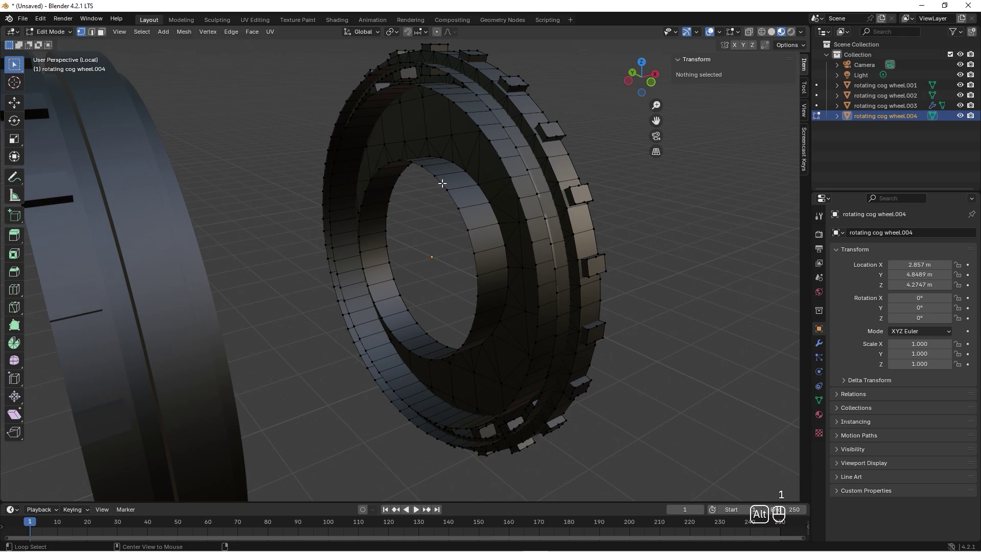
pyautogui.keyDown('alt'); pyautogui.click(442, 183); pyautogui.keyUp('alt')
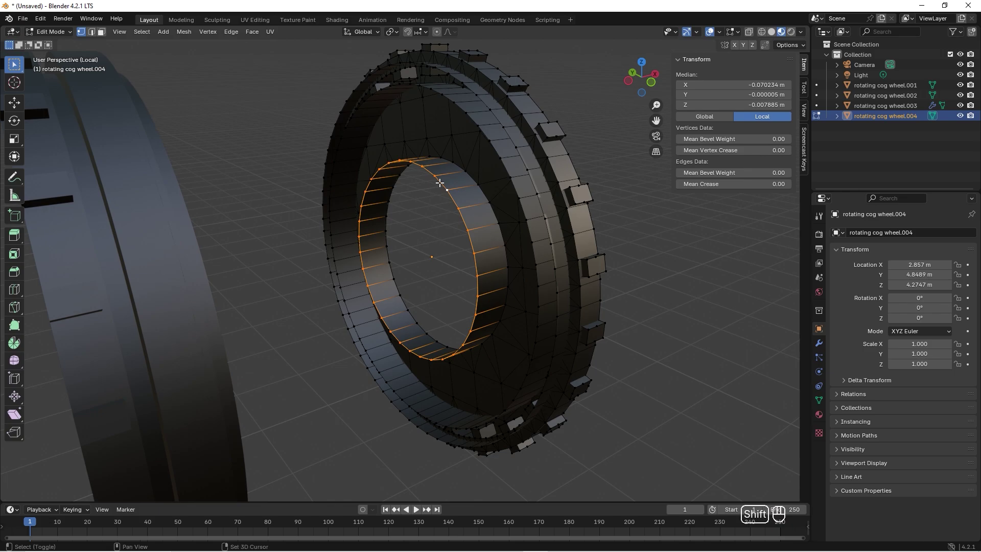
pyautogui.hotkey('shift', 'd')
pyautogui.rightClick(441, 153)
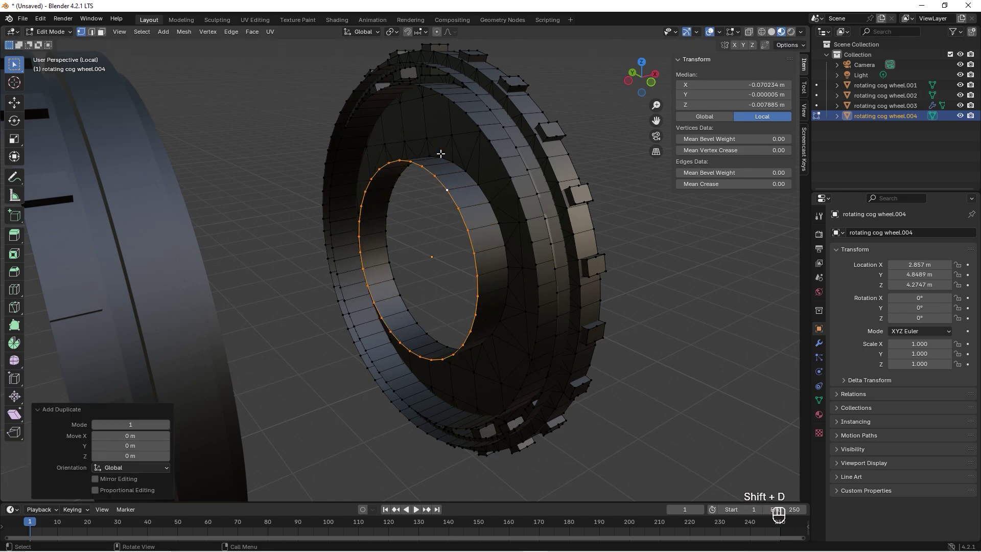
pyautogui.press('p')
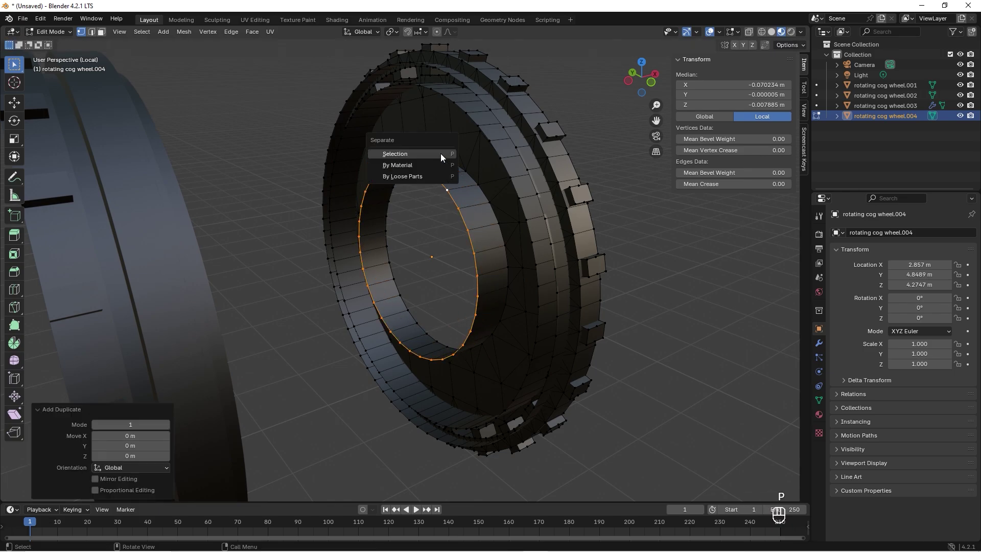
pyautogui.click(433, 153)
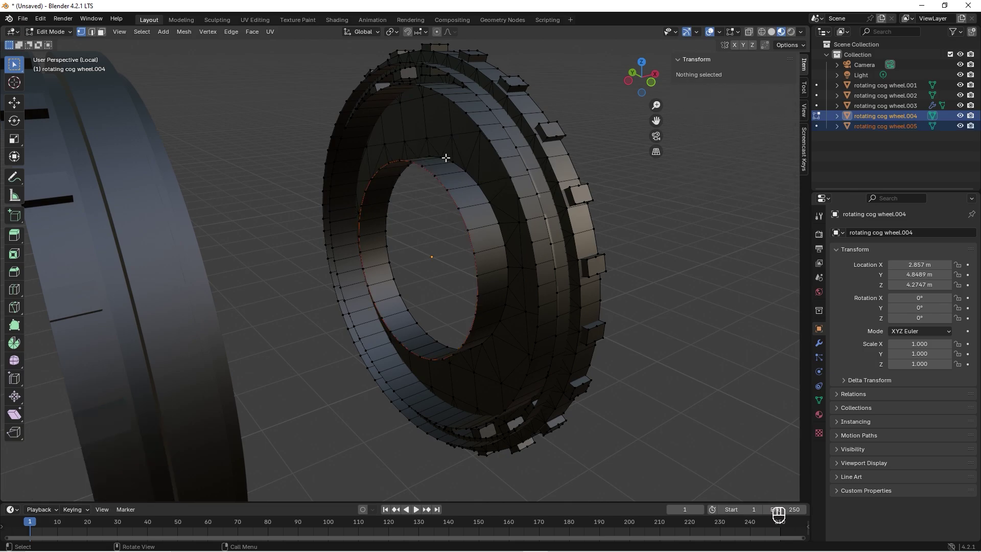
pyautogui.press('Tab')
# - Extrude all of rotating cog wheel.005's loop outward, scaled 1.883 with vertex snapping
pyautogui.click(447, 189)
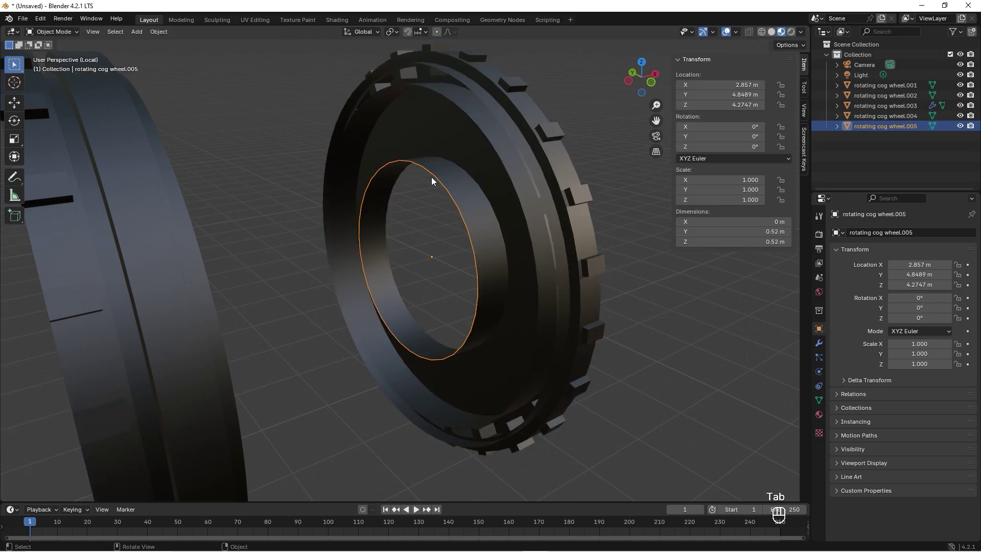
pyautogui.moveTo(432, 176)
pyautogui.mouseDown(button='middle')
pyautogui.moveTo(470, 129)
pyautogui.moveTo(391, 181)
pyautogui.moveTo(427, 174)
pyautogui.moveTo(426, 181)
pyautogui.mouseUp(button='middle')
pyautogui.press('Tab')
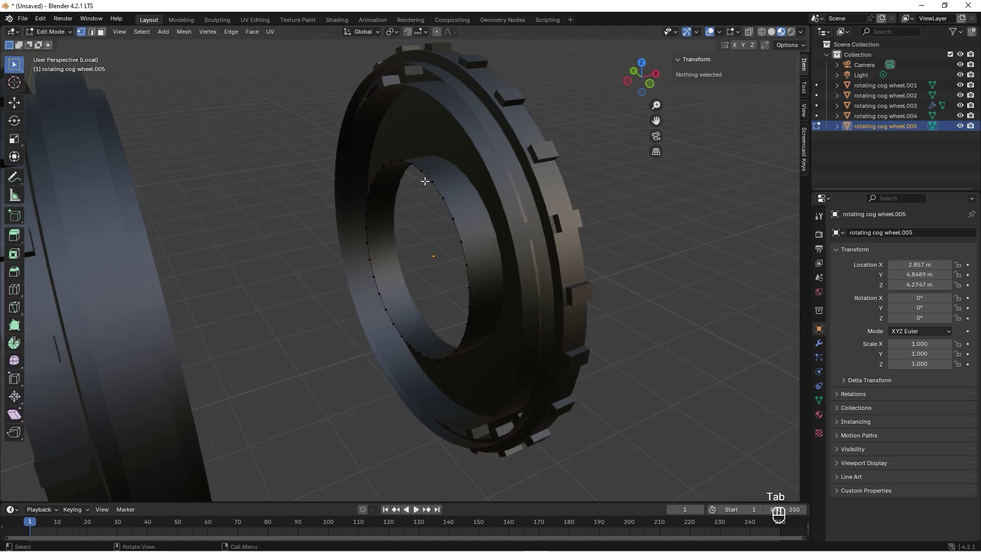
pyautogui.press('a')
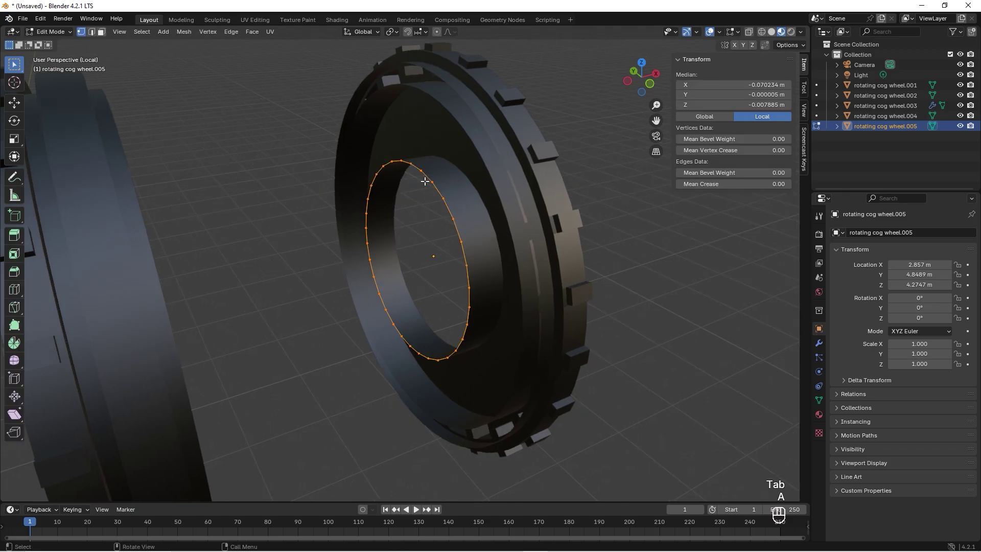
pyautogui.press('e')
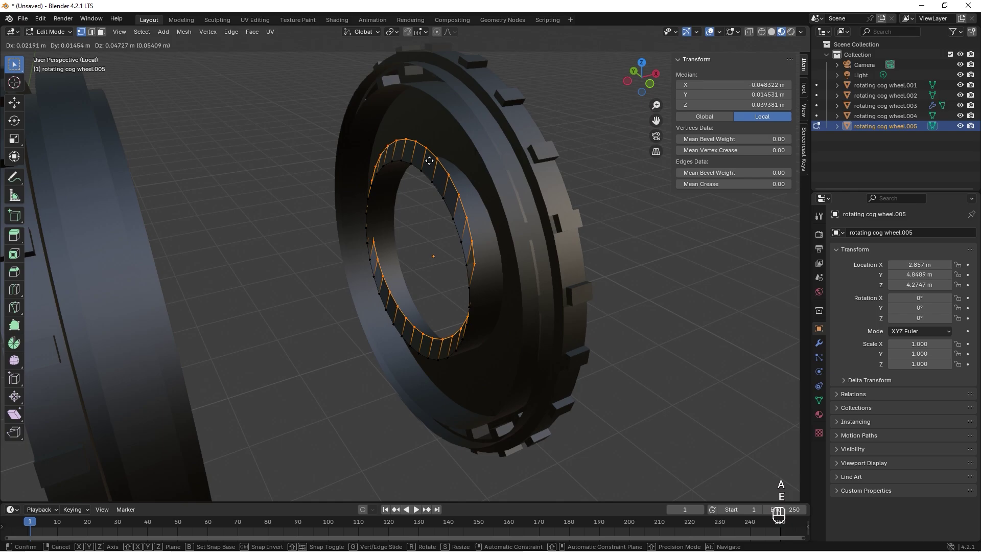
pyautogui.press('s')
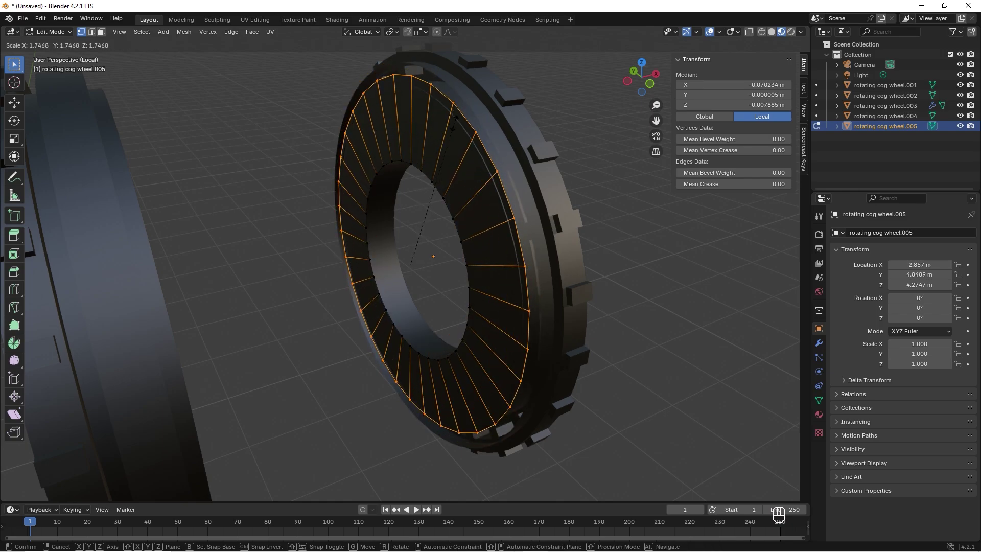
pyautogui.press('ctrl')
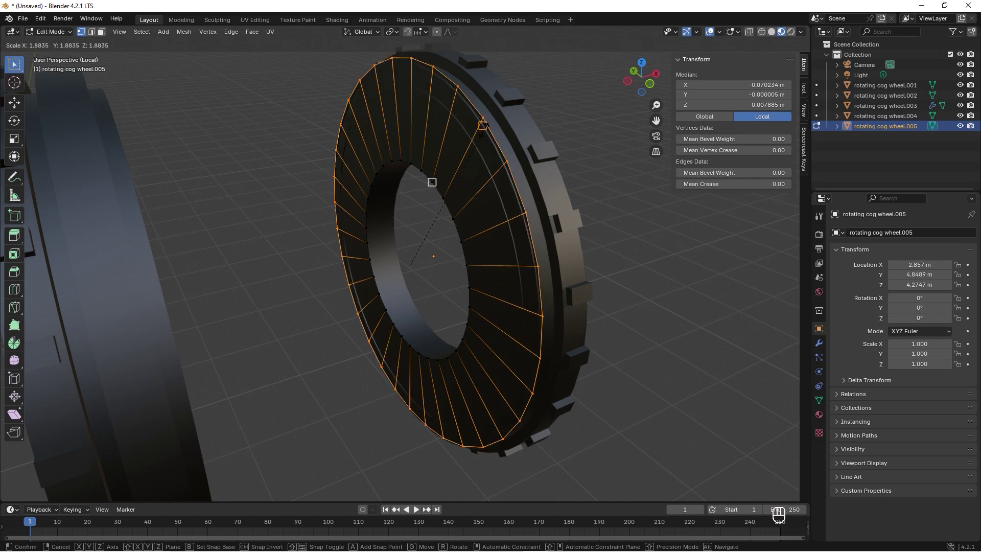
pyautogui.click(431, 182)
# - Shrink the ring slightly to 0.974 and view it from the side
pyautogui.moveTo(432, 182); pyautogui.dragTo(457, 100, button='middle')
pyautogui.press('s')
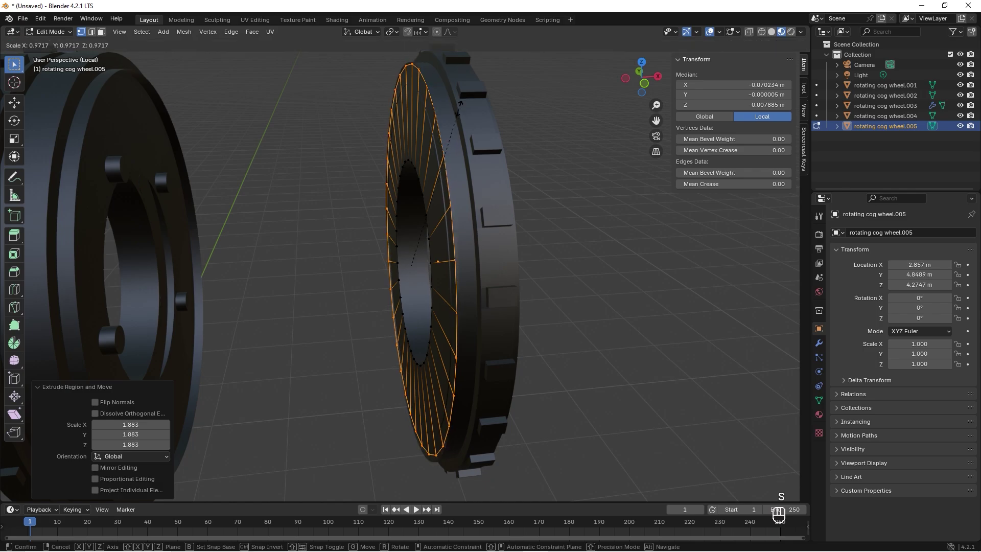
pyautogui.click(440, 123)
pyautogui.moveTo(441, 122); pyautogui.dragTo(370, 160, button='middle')
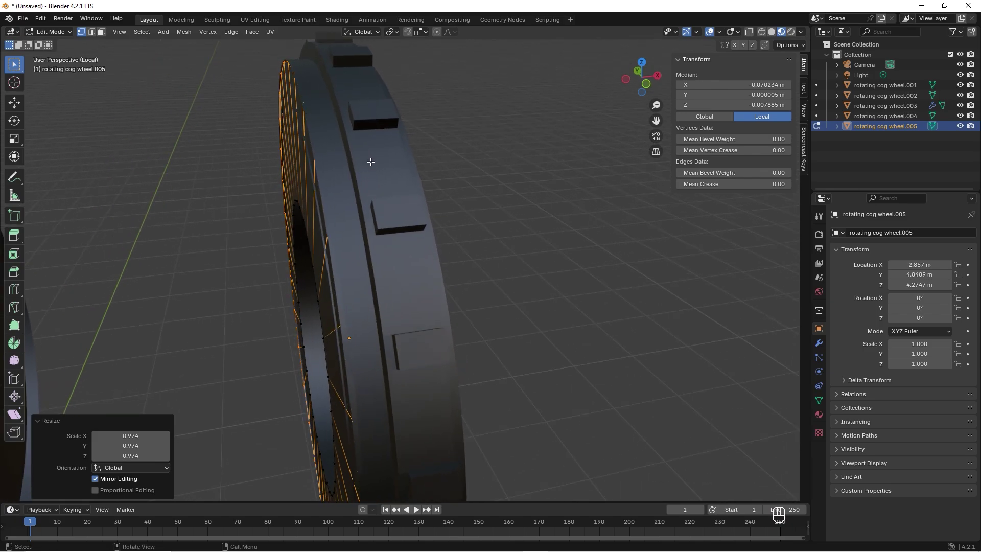
# - Extrude the edge 0.0315 m along X, then extrude-scale it outward to 1.058
pyautogui.press('e')
pyautogui.press('x')
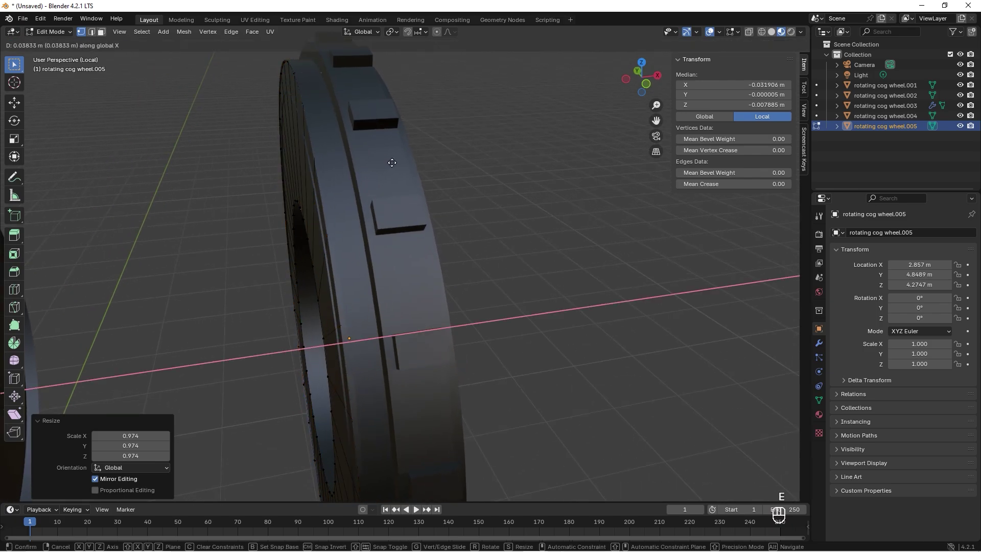
pyautogui.click(387, 165)
pyautogui.press('e')
pyautogui.press('s')
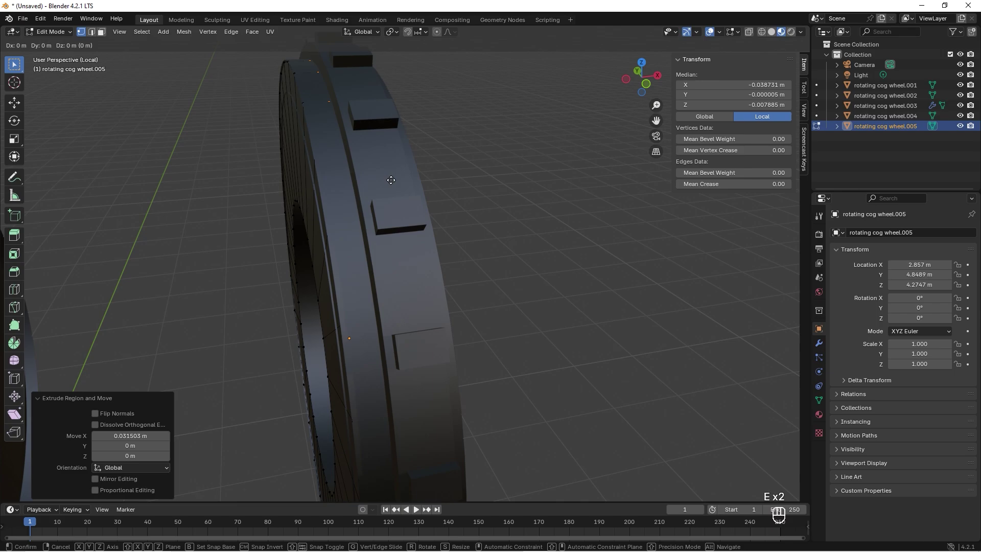
pyautogui.click(395, 164)
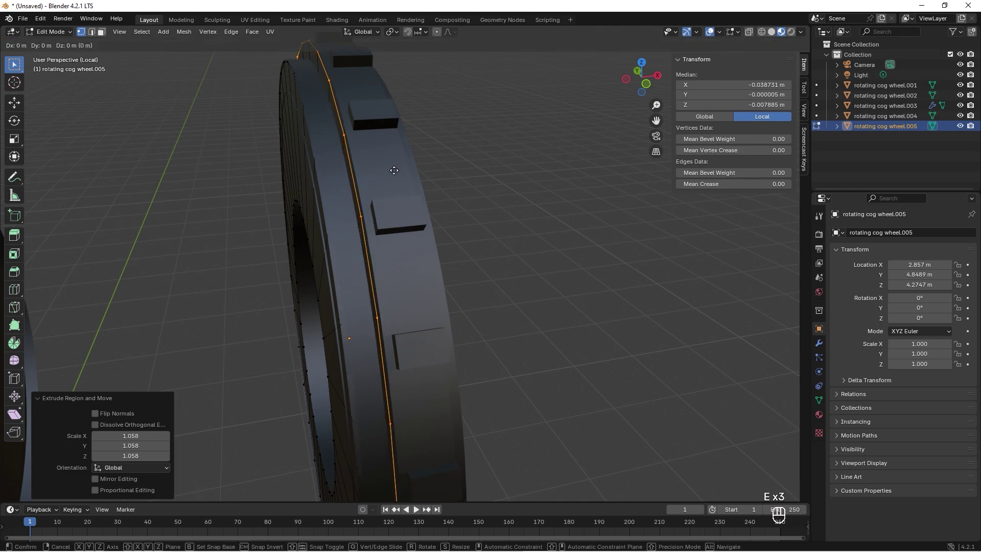
pyautogui.press('e')
pyautogui.press('s')
pyautogui.press('Escape')
pyautogui.hotkey('ctrl', 'z')
# - Extrude 0.073 m along X, add further extrusions, and scale one inward to 0.890
pyautogui.press('e')
pyautogui.press('x')
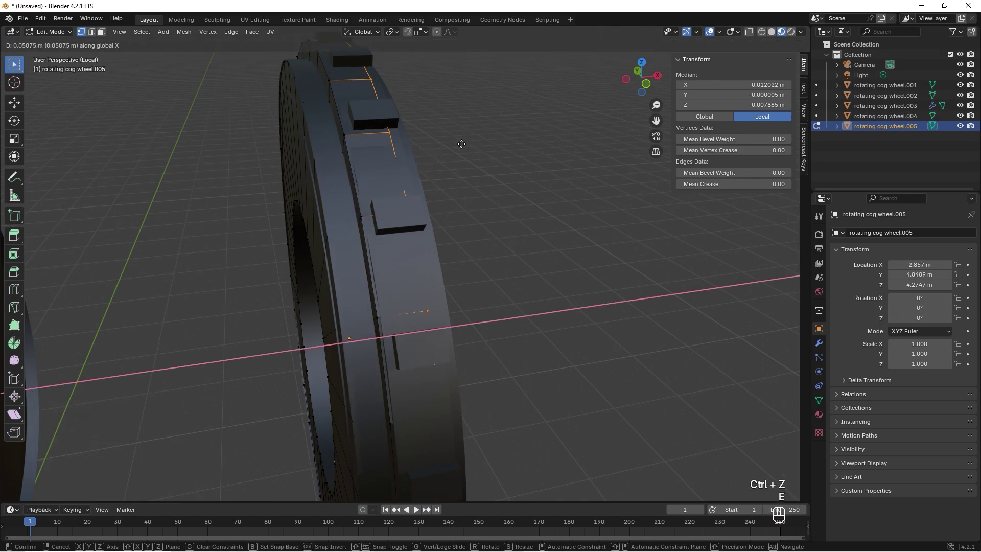
pyautogui.click(471, 147)
pyautogui.moveTo(471, 147); pyautogui.dragTo(445, 184, button='middle')
pyautogui.press('e')
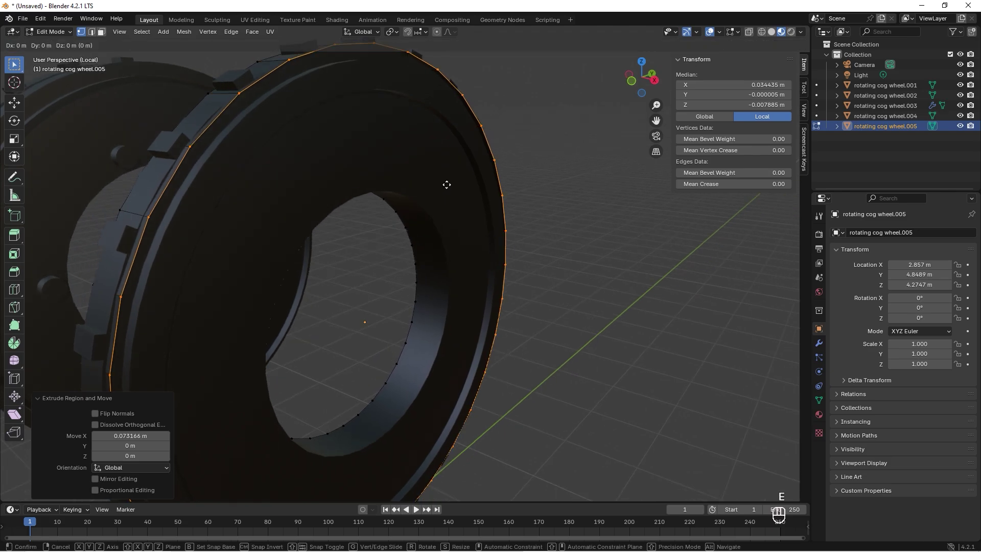
pyautogui.press('s')
pyautogui.click(449, 189)
pyautogui.press('e')
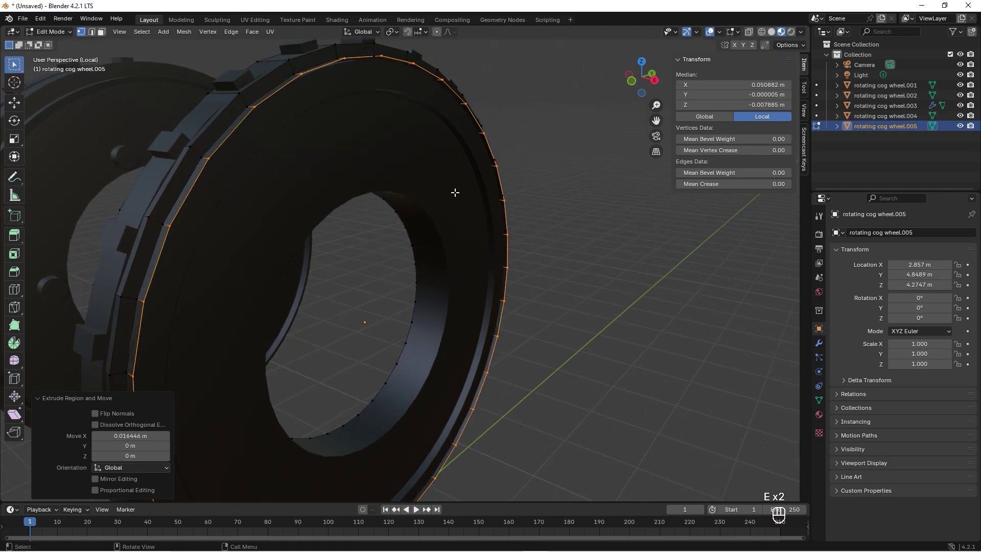
pyautogui.click(449, 192)
pyautogui.press('e')
pyautogui.press('s')
pyautogui.click(433, 201)
# - Extrude −0.022 m along X, then extrude-scale the inner face to 0.605
pyautogui.press('e')
pyautogui.scroll(3, 460, 214)
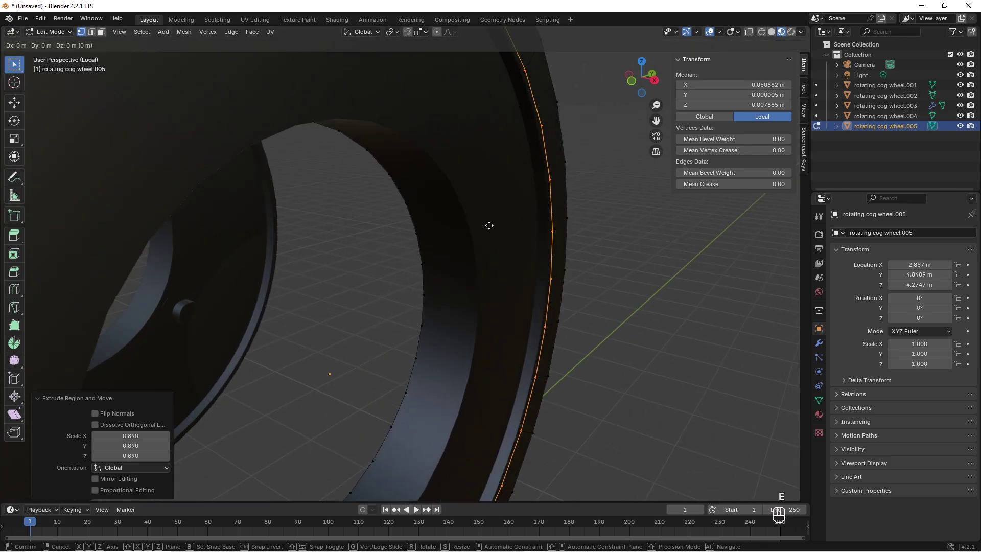
pyautogui.press('x')
pyautogui.click(474, 223)
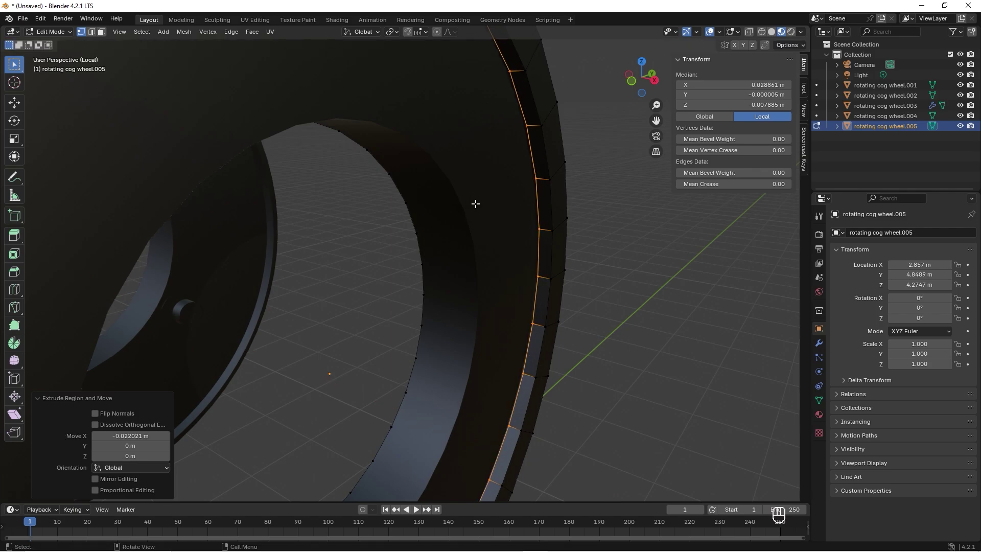
pyautogui.press('e')
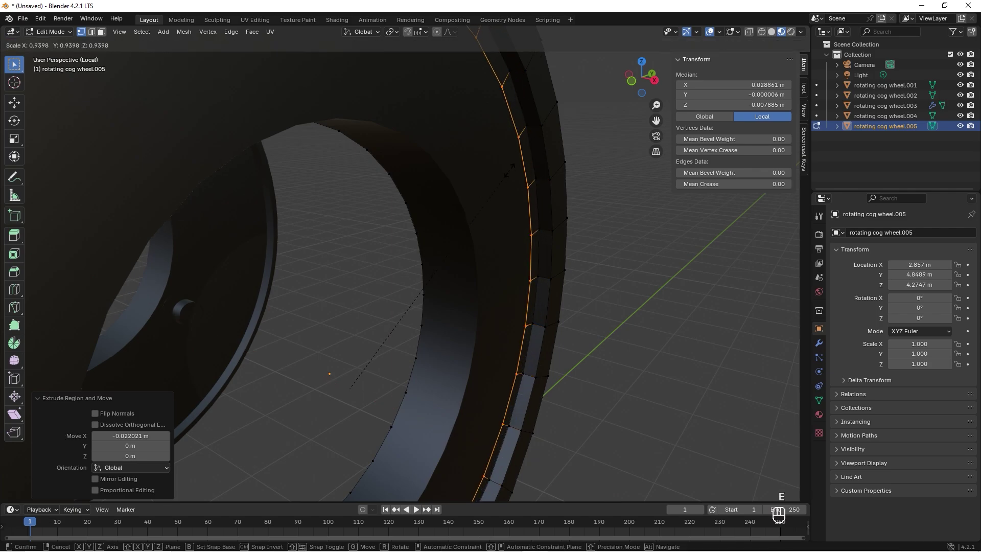
pyautogui.press('s')
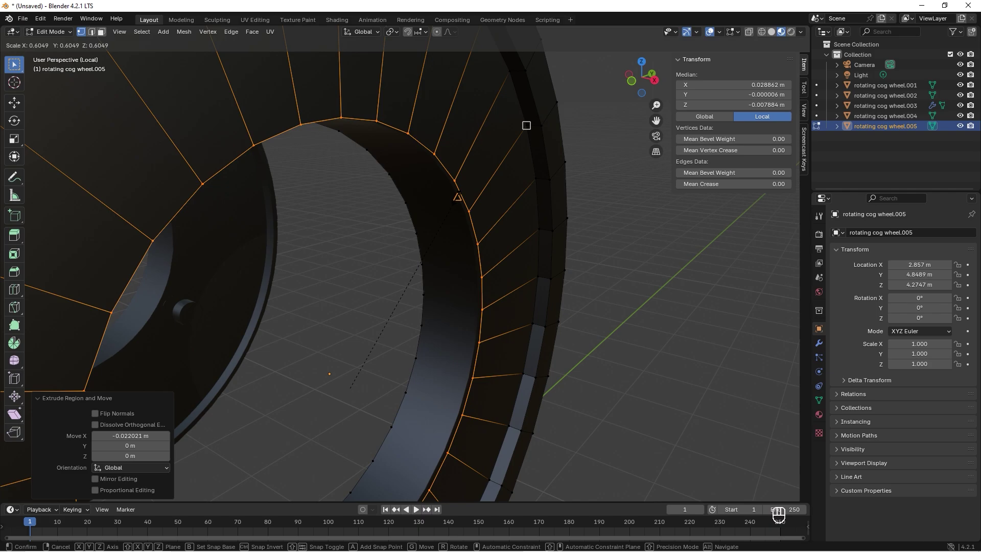
pyautogui.click(458, 197)
pyautogui.moveTo(457, 197); pyautogui.dragTo(477, 292, button='middle')
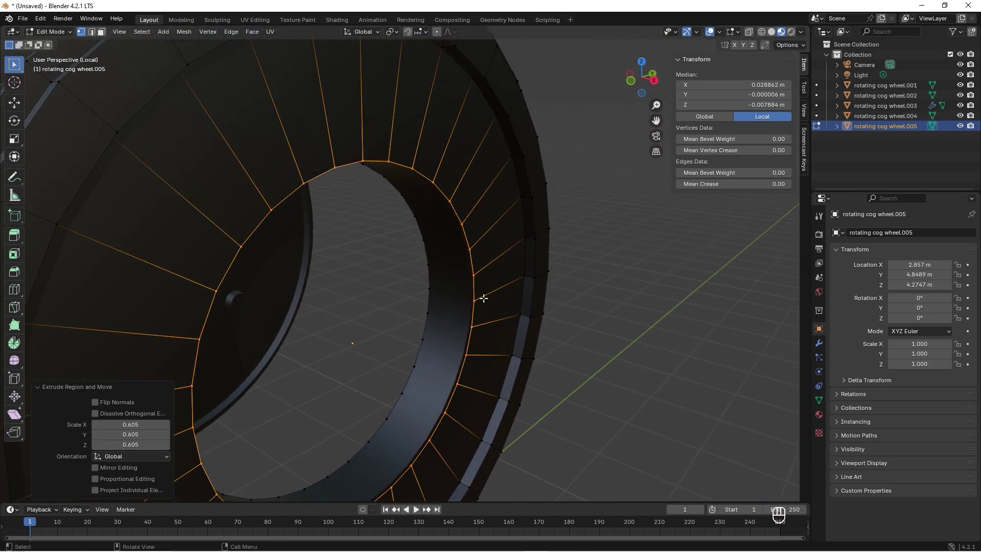
pyautogui.press('s')
pyautogui.click(476, 288)
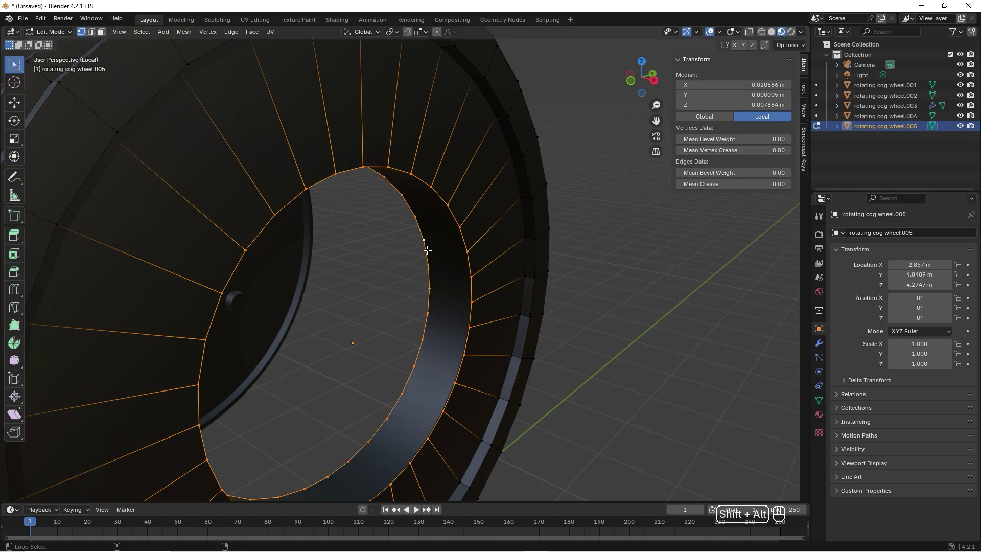
pyautogui.hotkey('ctrl', 'z')
pyautogui.moveTo(429, 247); pyautogui.dragTo(526, 217, button='middle')
pyautogui.rightClick(551, 200)
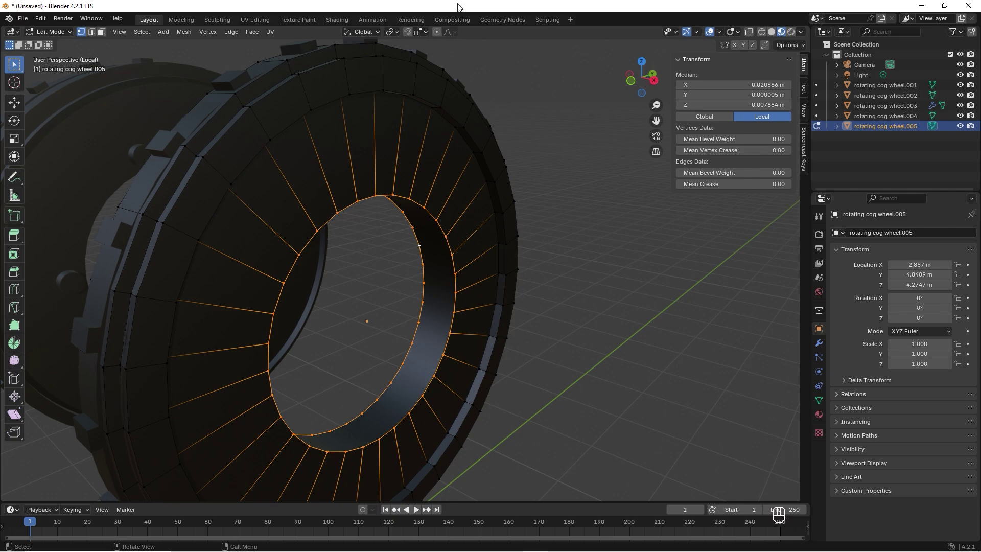
# - Enable the LoopTools add-on in Preferences by searching 'loo'
pyautogui.click(43, 20)
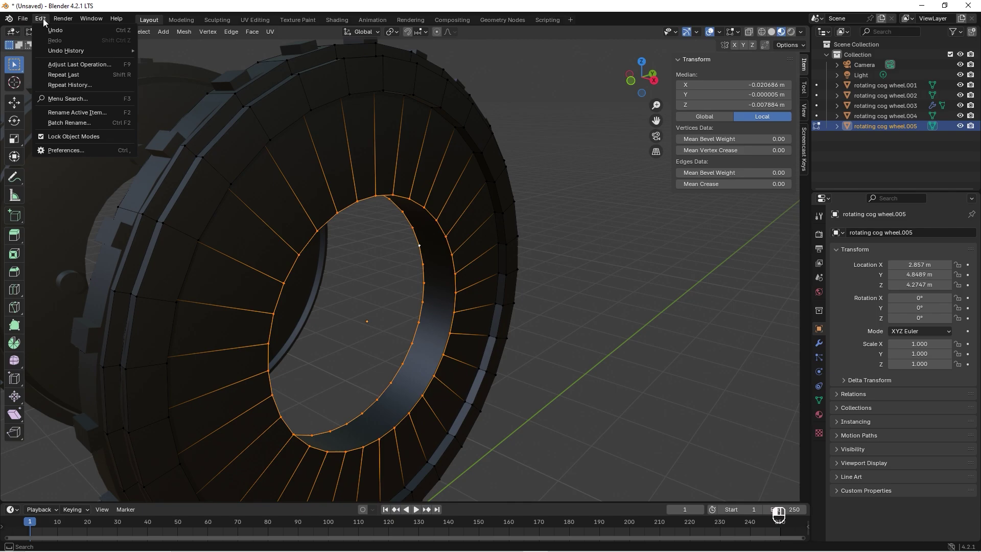
pyautogui.click(81, 152)
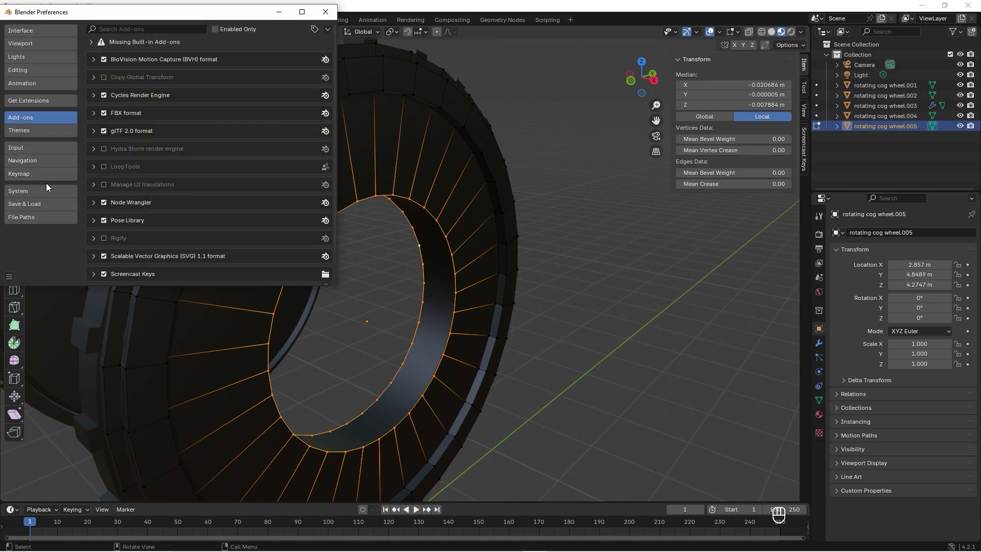
pyautogui.click(33, 190)
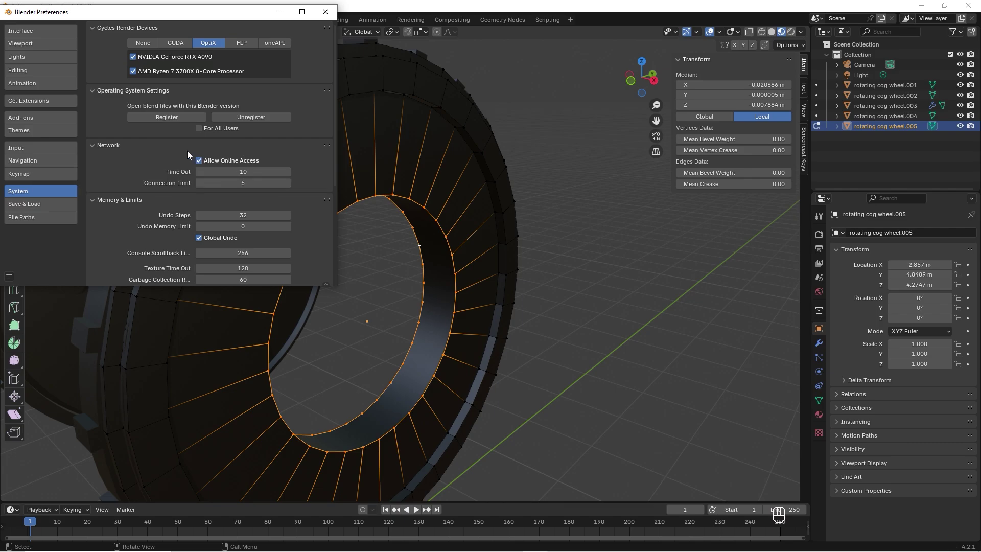
pyautogui.click(49, 118)
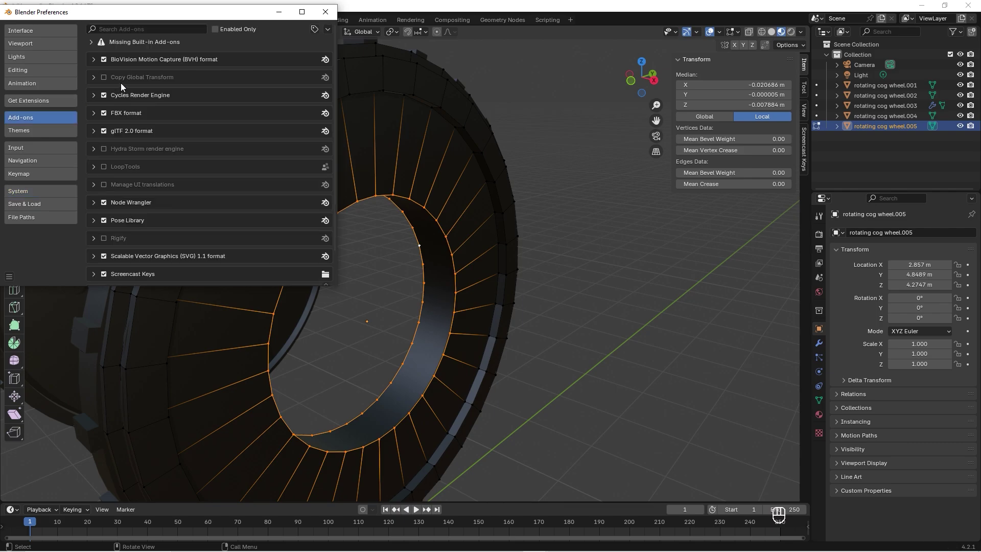
pyautogui.click(123, 29)
pyautogui.write('loop')
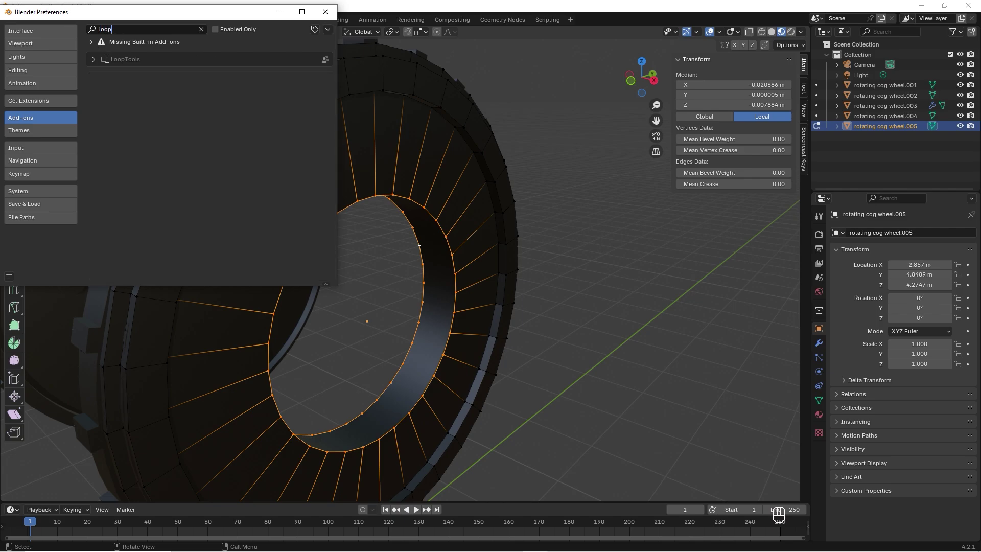
pyautogui.click(93, 42)
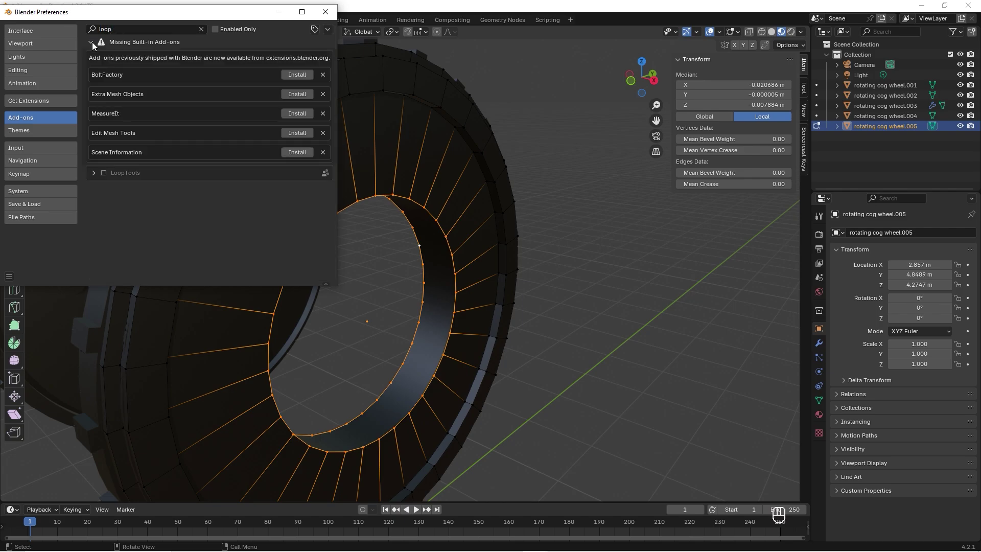
pyautogui.click(92, 42)
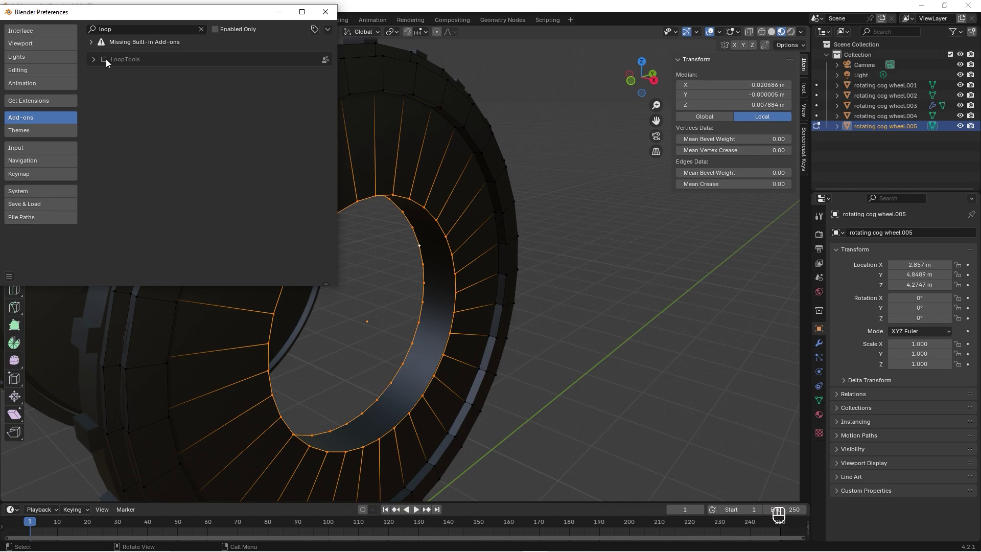
pyautogui.click(104, 59)
pyautogui.click(325, 12)
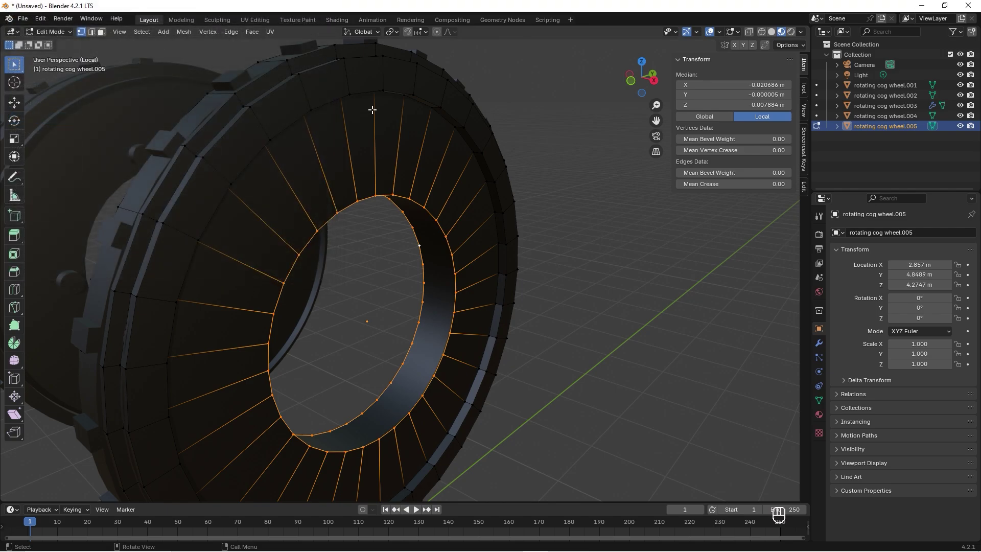
# - Bridge the two inner edge loops with LoopTools and return to Object Mode
pyautogui.rightClick(439, 236)
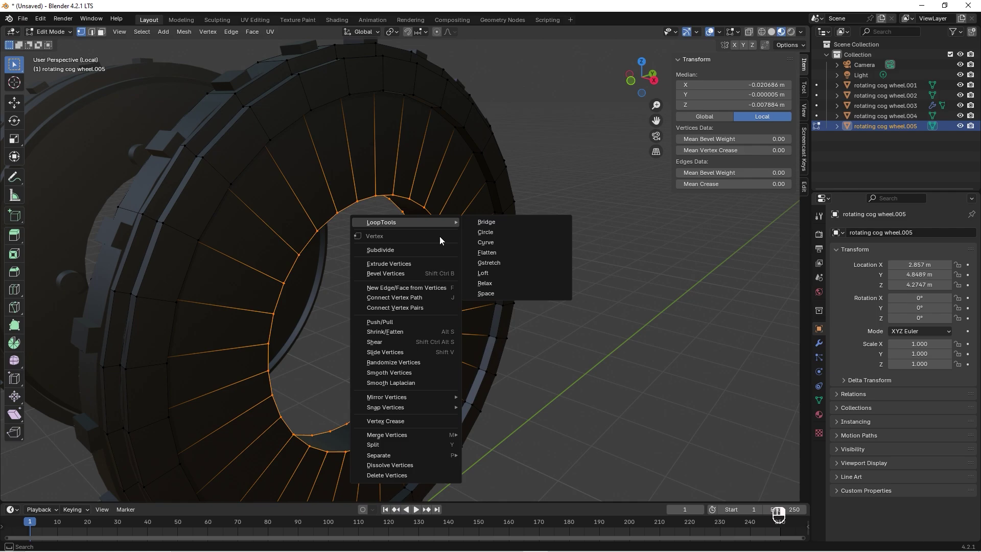
pyautogui.moveTo(446, 221)
pyautogui.click(495, 222)
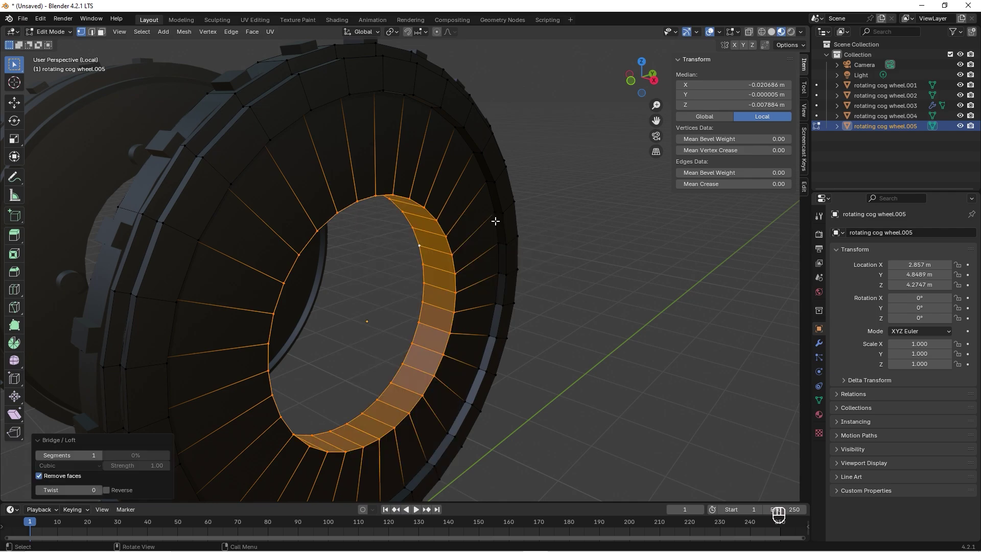
pyautogui.press('Tab')
pyautogui.moveTo(589, 262); pyautogui.dragTo(566, 257, button='middle')
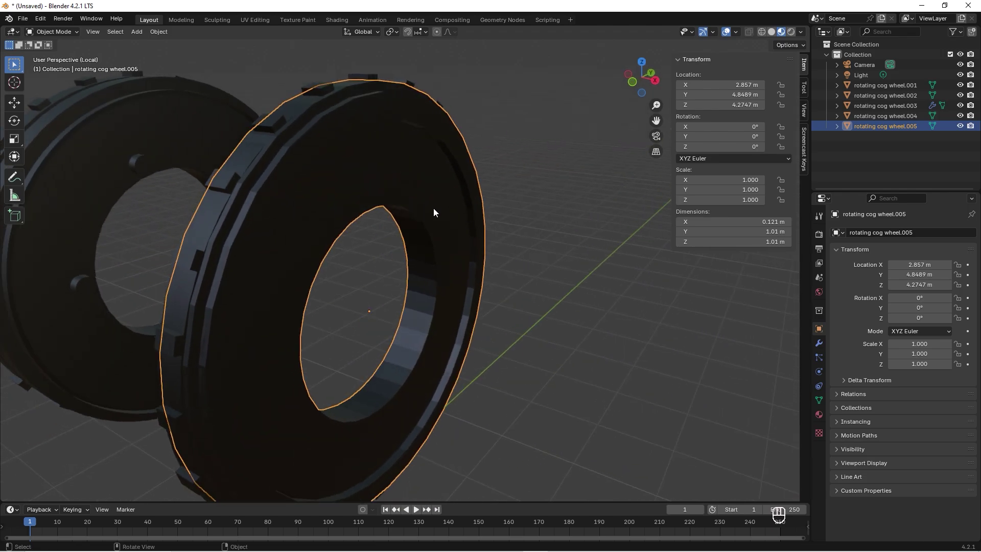
# - Hide rotating cog wheel.004 and apply Shade Auto Smooth to rotating cog wheel.005
pyautogui.click(885, 115)
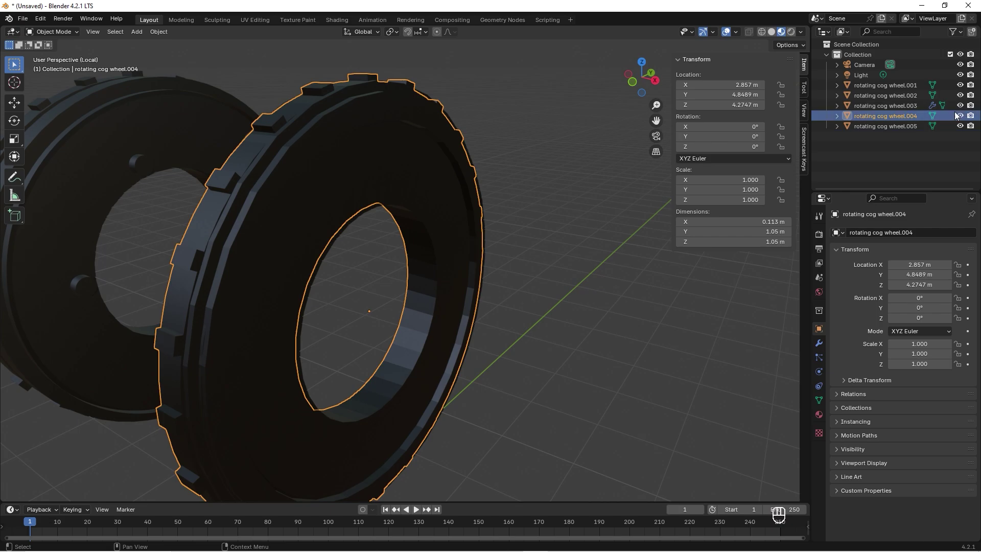
pyautogui.press('h')
pyautogui.click(397, 183)
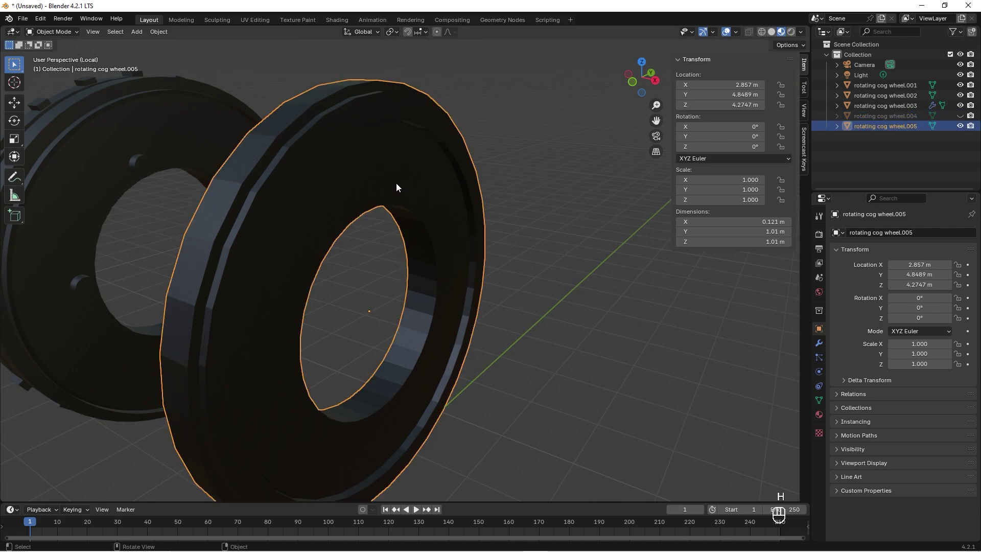
pyautogui.moveTo(397, 182); pyautogui.dragTo(410, 180, button='middle')
pyautogui.press('Tab')
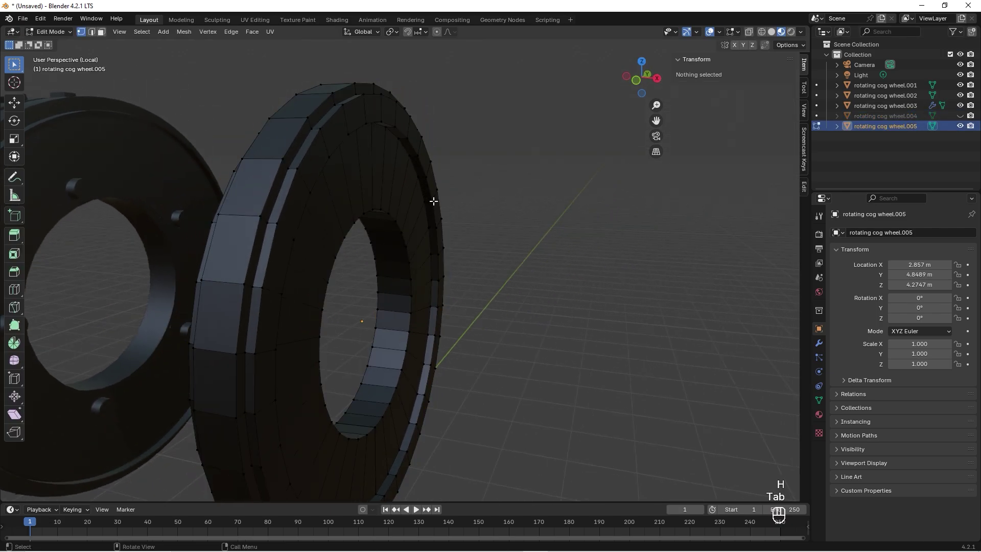
pyautogui.press('Tab')
pyautogui.rightClick(385, 174)
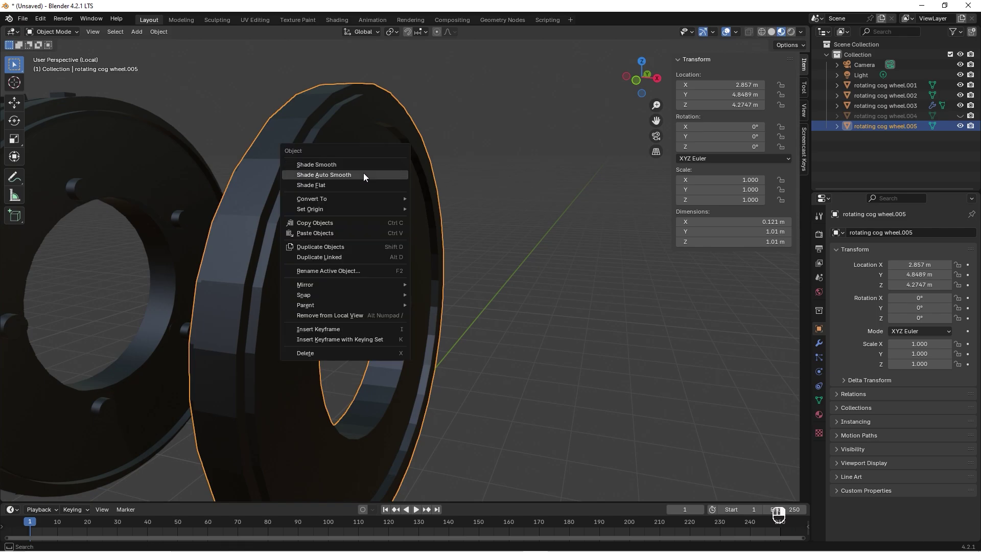
pyautogui.click(364, 176)
# - Add a Subdivision Surface modifier to rotating cog wheel.005
pyautogui.press('Tab')
pyautogui.moveTo(364, 173); pyautogui.dragTo(363, 130, button='middle')
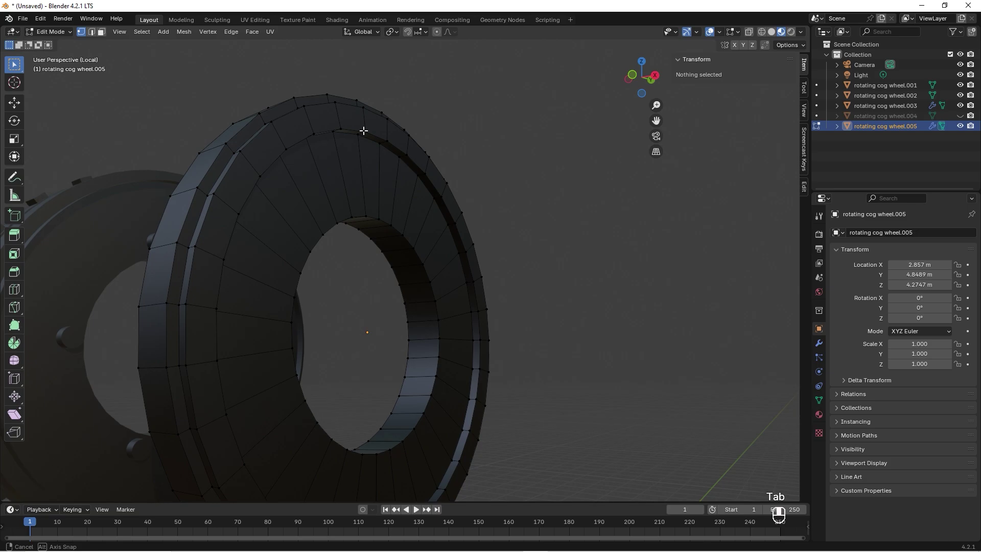
pyautogui.click(819, 343)
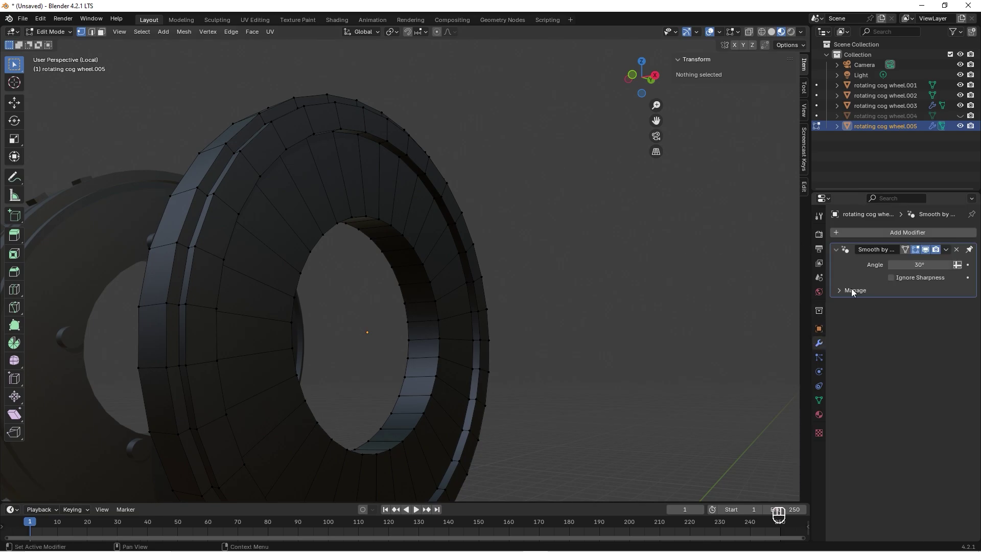
pyautogui.click(890, 233)
pyautogui.click(867, 235)
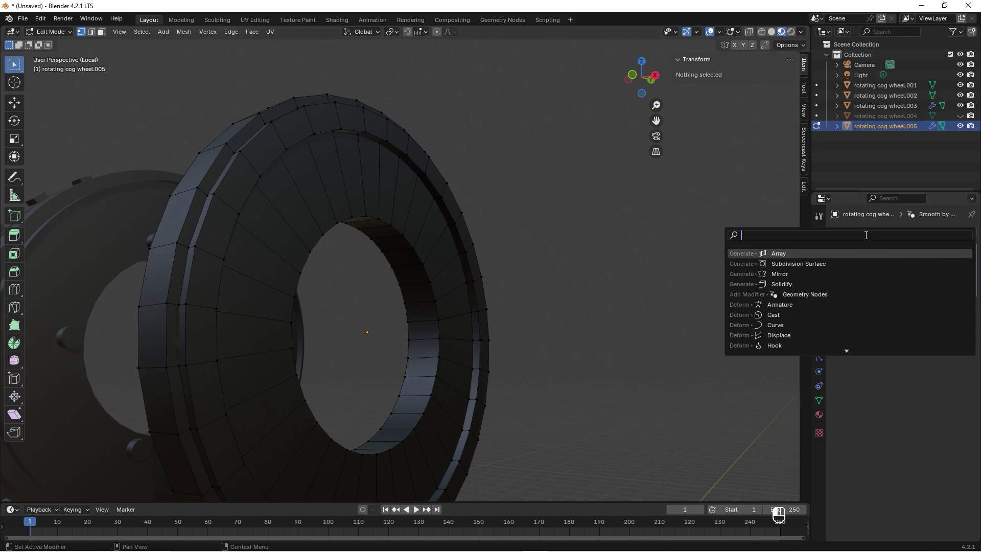
pyautogui.click(792, 264)
pyautogui.moveTo(467, 182); pyautogui.dragTo(433, 266, button='middle')
# - Select the tire's edge rings plus its outer face and inner rim loops, and crease them at 1.0
pyautogui.keyDown('ctrl'); pyautogui.keyDown('alt'); pyautogui.click(433, 288); pyautogui.keyUp('alt'); pyautogui.keyUp('ctrl')
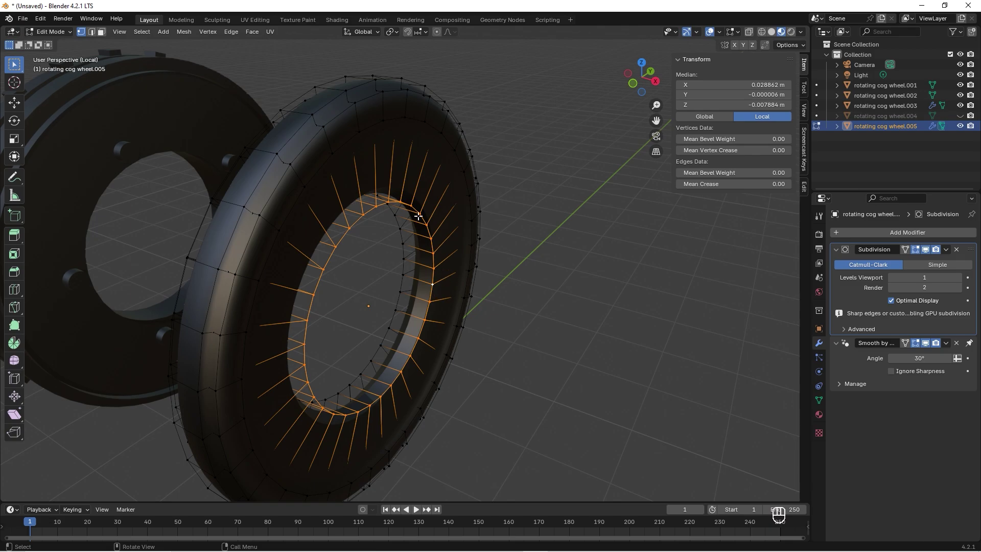
pyautogui.moveTo(388, 158); pyautogui.dragTo(371, 147, button='middle')
pyautogui.keyDown('ctrl'); pyautogui.keyDown('alt'); pyautogui.keyDown('shift'); pyautogui.click(377, 125); pyautogui.keyUp('shift'); pyautogui.keyUp('alt'); pyautogui.keyUp('ctrl')
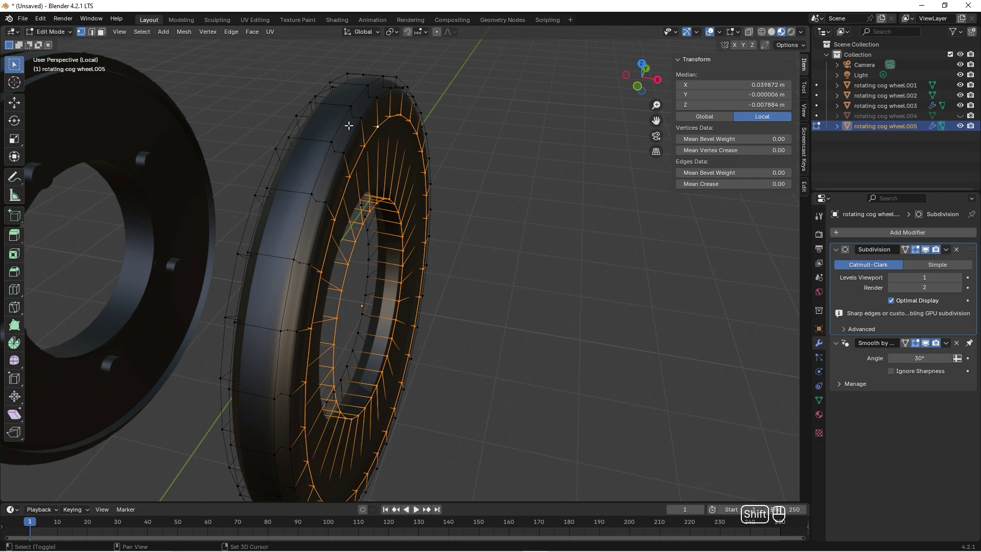
pyautogui.keyDown('ctrl'); pyautogui.keyDown('alt'); pyautogui.keyDown('shift'); pyautogui.click(349, 126); pyautogui.keyUp('shift'); pyautogui.keyUp('alt'); pyautogui.keyUp('ctrl')
pyautogui.moveTo(310, 124); pyautogui.dragTo(352, 151, button='middle')
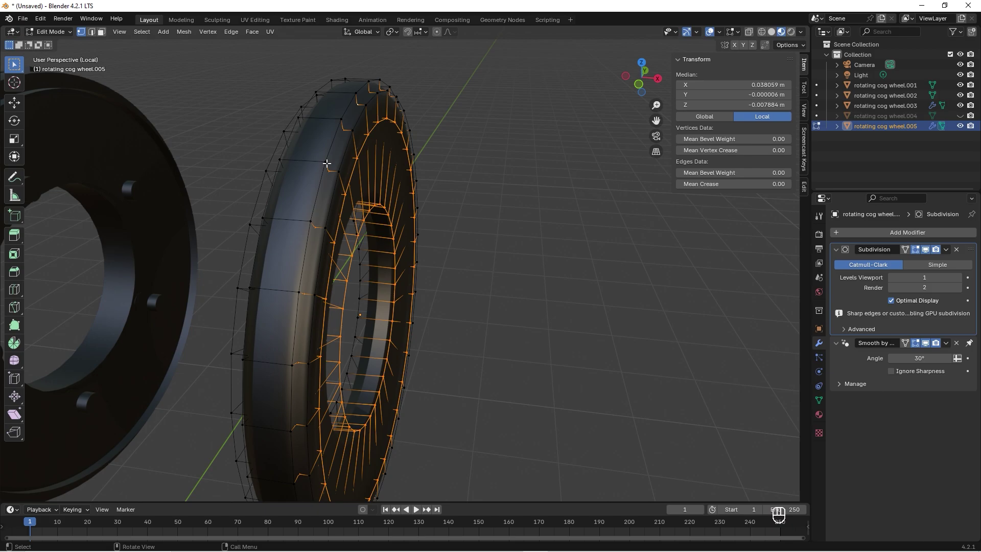
pyautogui.moveTo(261, 158); pyautogui.dragTo(344, 146, button='middle')
pyautogui.keyDown('alt'); pyautogui.keyDown('shift'); pyautogui.click(351, 134); pyautogui.keyUp('shift'); pyautogui.keyUp('alt')
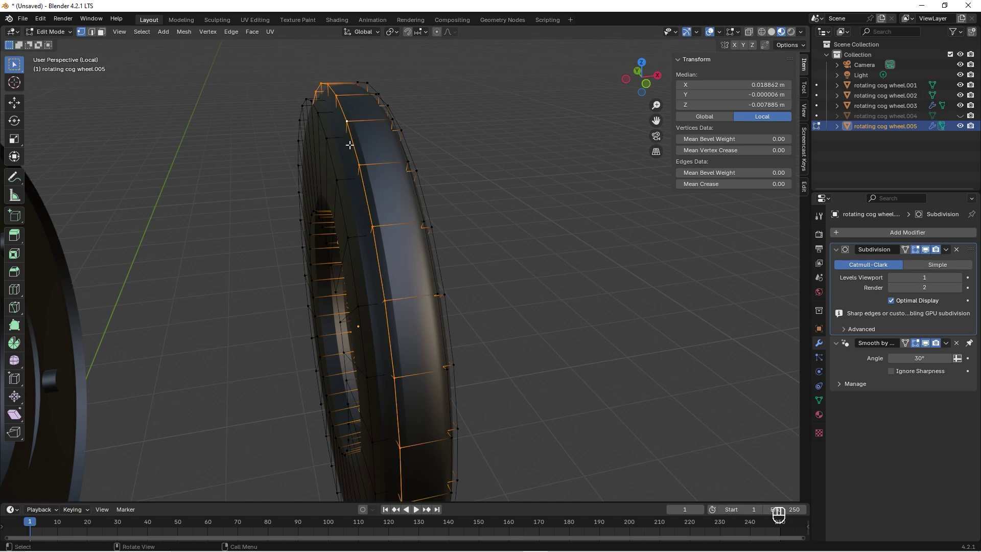
pyautogui.keyDown('alt'); pyautogui.keyDown('shift'); pyautogui.click(332, 156); pyautogui.keyUp('shift'); pyautogui.keyUp('alt')
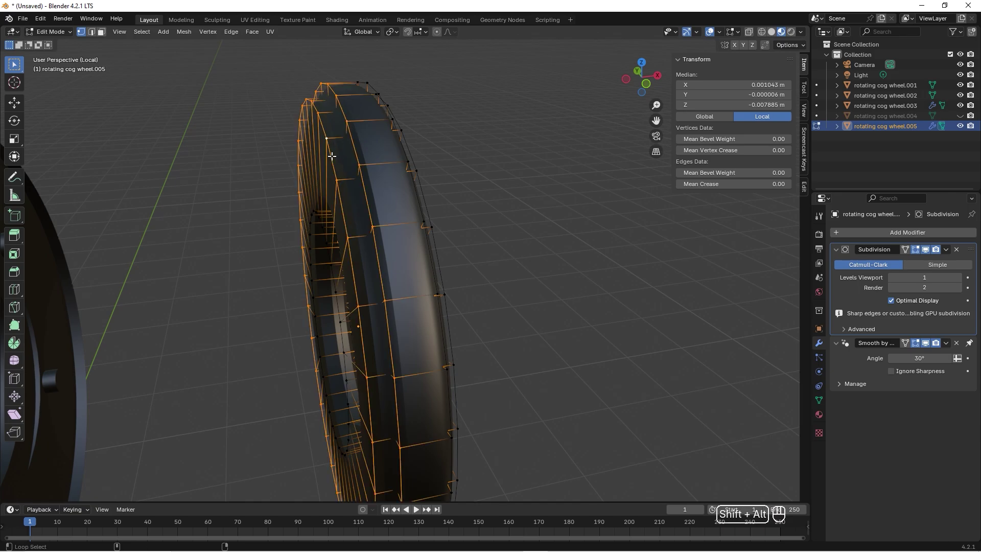
pyautogui.hotkey('shift', 'e')
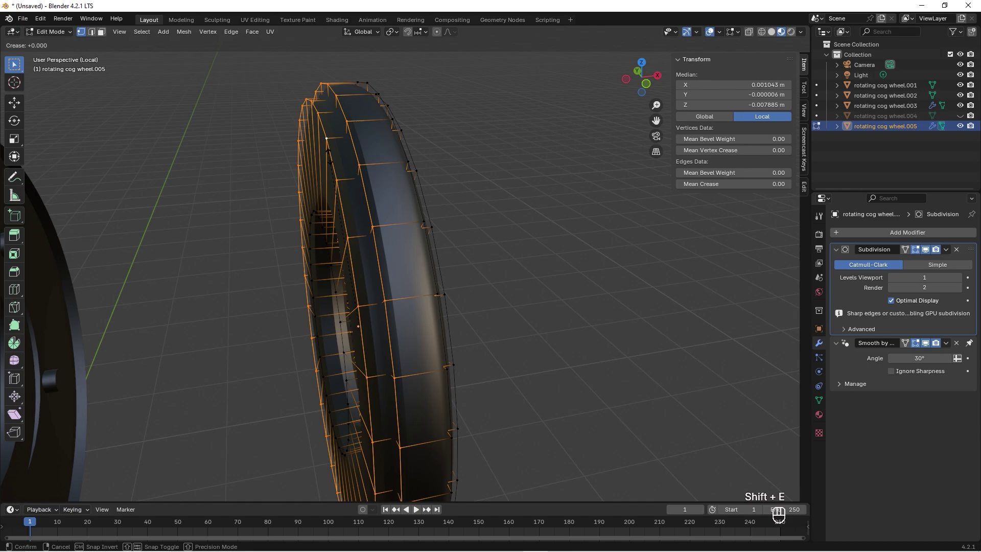
pyautogui.press('1')
pyautogui.click(329, 157)
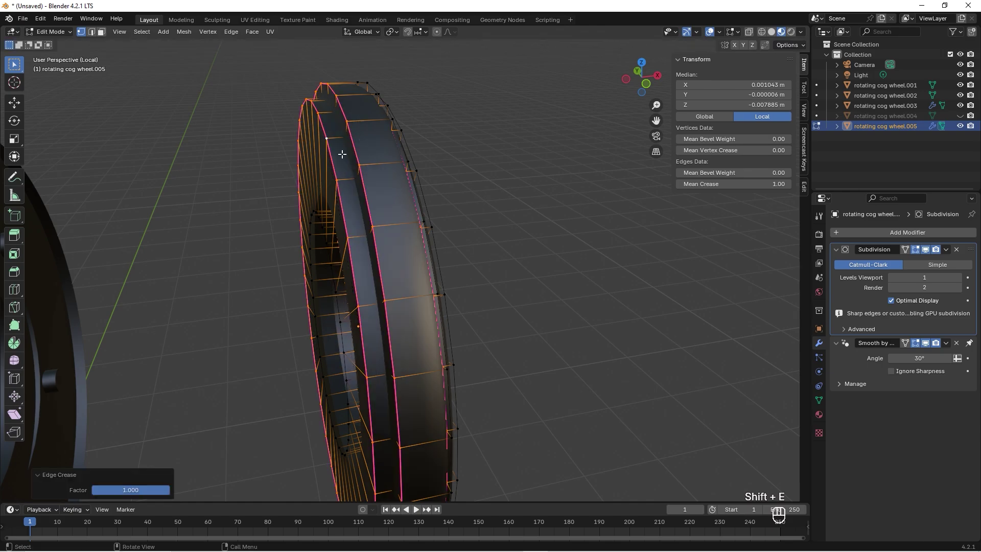
# - Crease two more edge loops on the tire's face at full strength, then return to Object Mode
pyautogui.moveTo(342, 154); pyautogui.dragTo(405, 167, button='middle')
pyautogui.keyDown('alt'); pyautogui.click(387, 239); pyautogui.keyUp('alt')
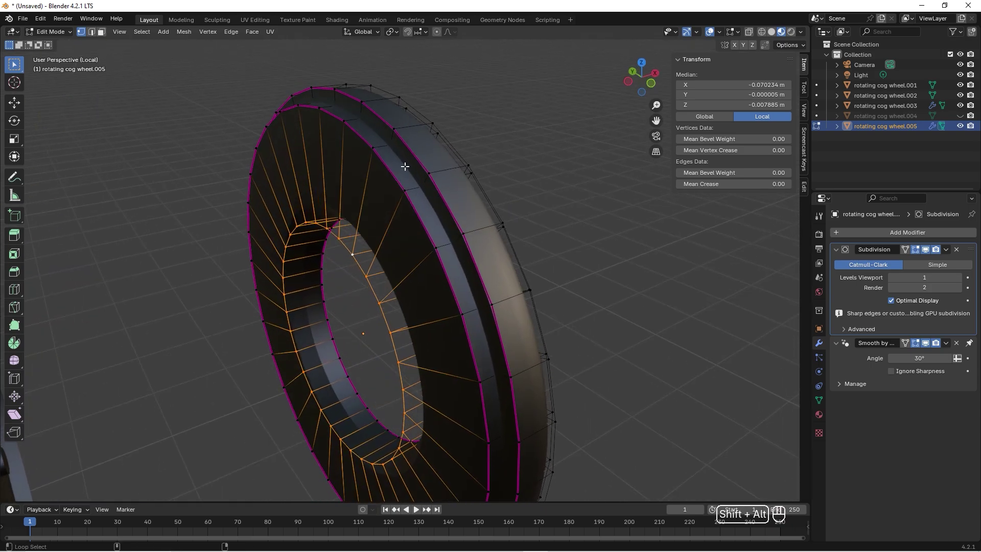
pyautogui.keyDown('alt'); pyautogui.keyDown('shift'); pyautogui.click(406, 167); pyautogui.keyUp('shift'); pyautogui.keyUp('alt')
pyautogui.moveTo(427, 113); pyautogui.dragTo(343, 190, button='middle')
pyautogui.hotkey('ctrl', 'z')
pyautogui.hotkey('shift', 'e')
pyautogui.click(370, 135)
pyautogui.press('Tab')
pyautogui.scroll(-4, 301, 219)
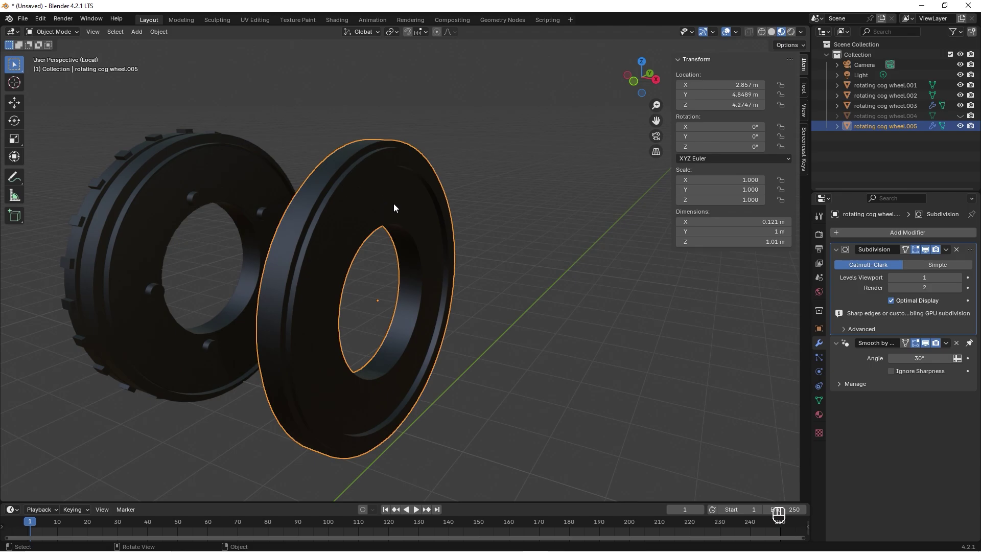
# - Unhide rotating cog wheel.004 and separate one tooth face into its own object, rotating cog wheel.006
pyautogui.click(959, 115)
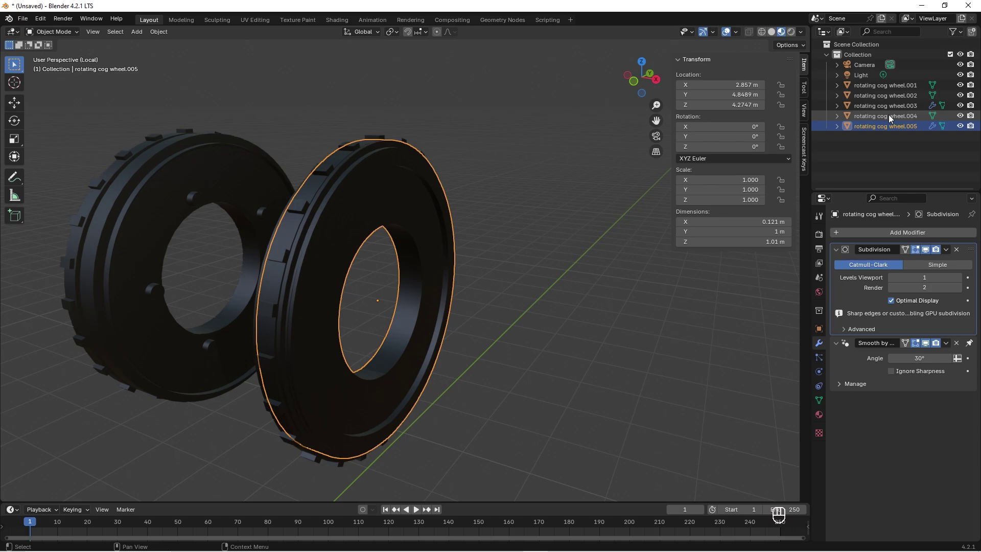
pyautogui.click(890, 115)
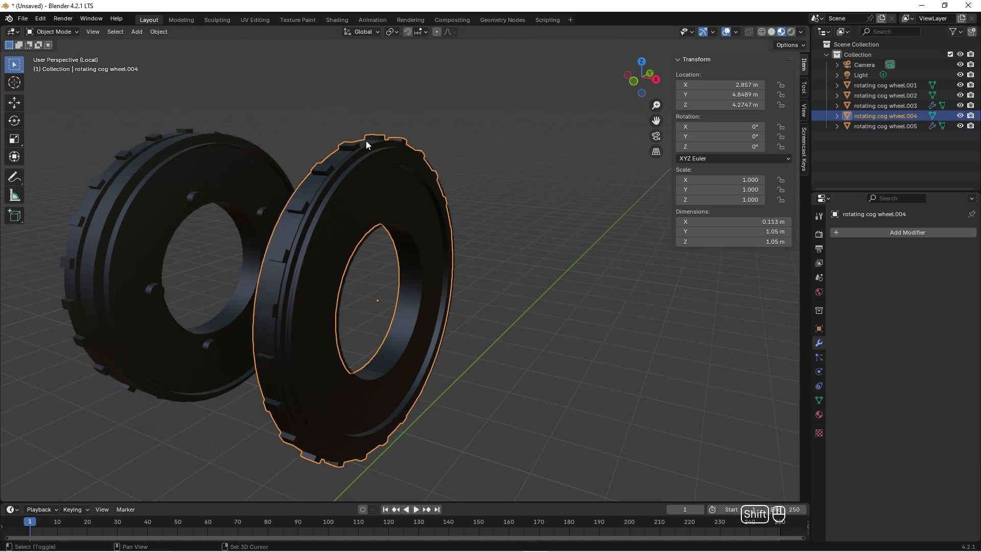
pyautogui.scroll(5, 366, 140)
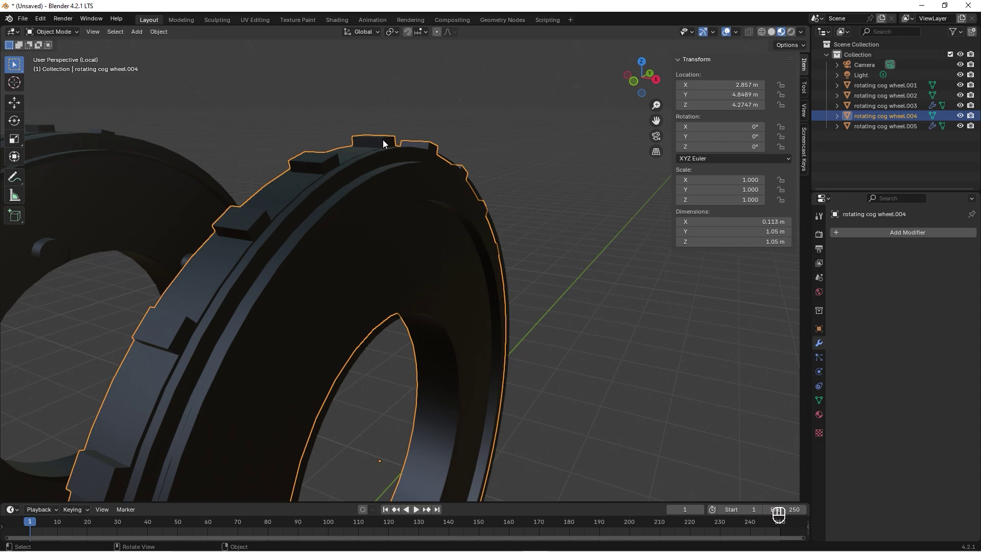
pyautogui.press('Tab')
pyautogui.moveTo(394, 132); pyautogui.dragTo(409, 202, button='middle')
pyautogui.press('3')
pyautogui.click(400, 182)
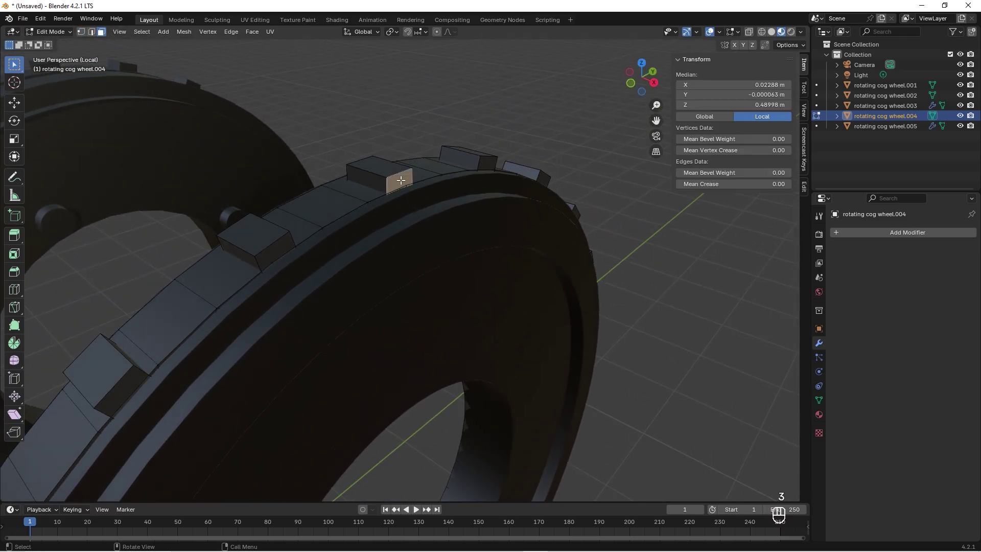
pyautogui.press('p')
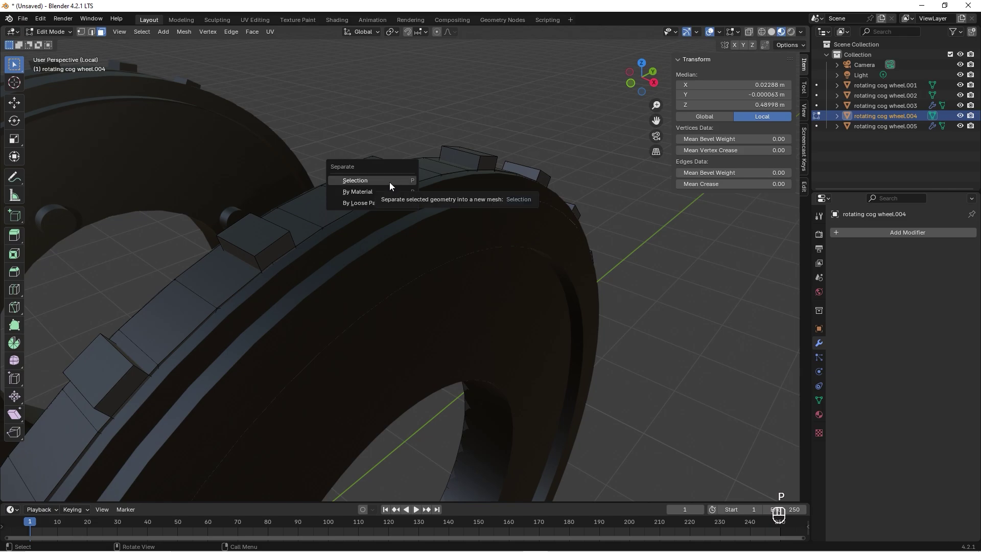
pyautogui.click(389, 182)
# - Delete the rest of rotating cog wheel.004, keeping the separated tooth
pyautogui.press('Tab')
pyautogui.click(361, 189)
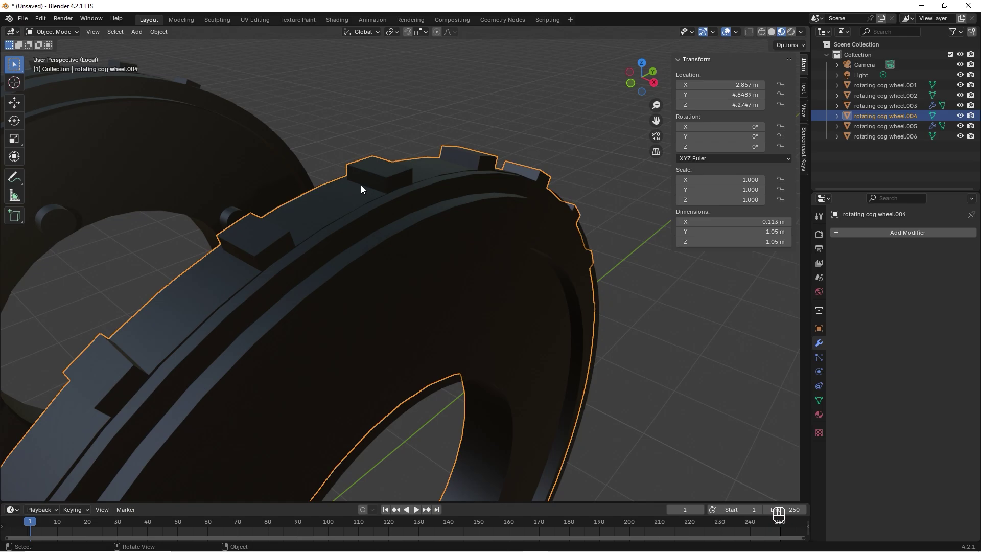
pyautogui.press('x')
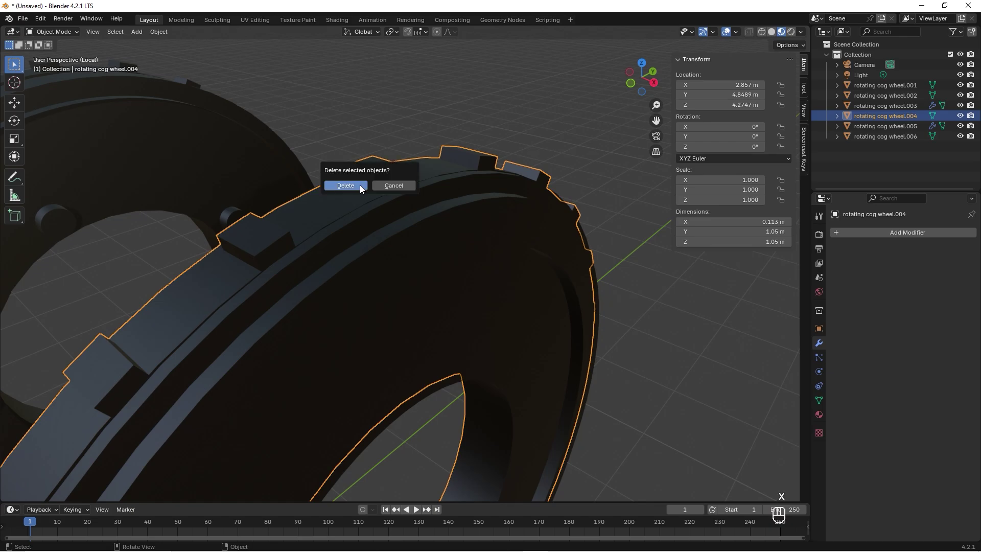
pyautogui.click(346, 185)
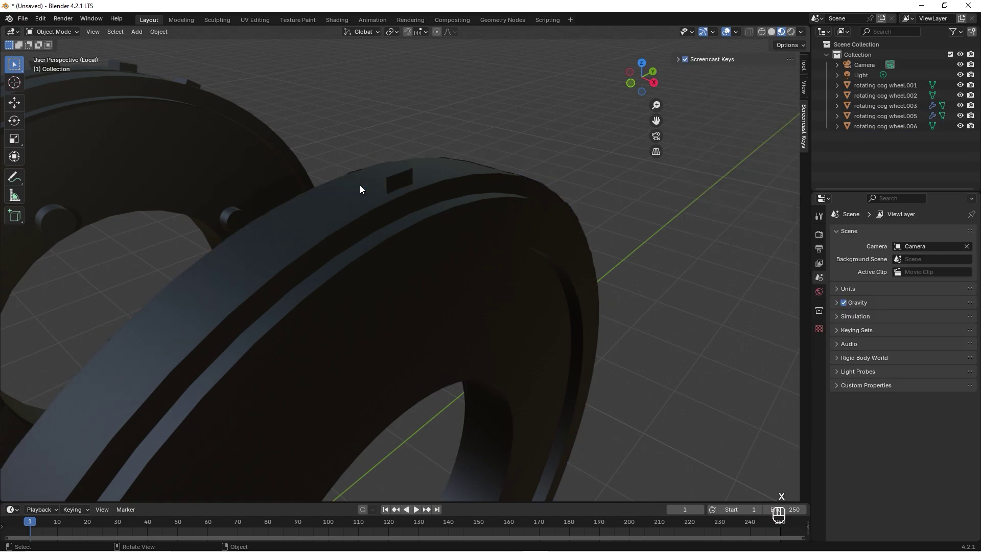
# - Rename rotating cog wheel.003 to 'handle' and rotating cog wheel.001 to 'thing'
pyautogui.click(878, 84)
pyautogui.scroll(-8, 489, 141)
pyautogui.scroll(4, 485, 189)
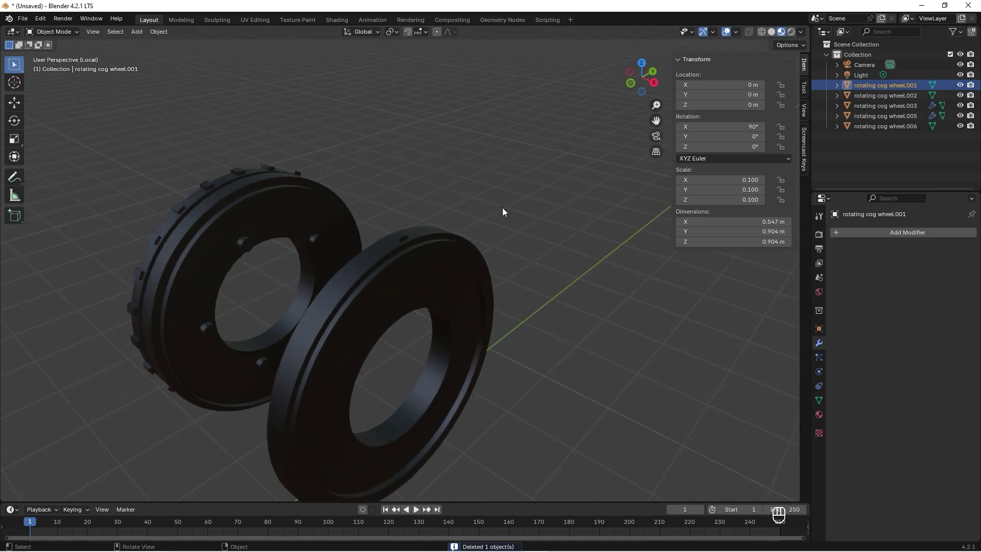
pyautogui.press('KP_Divide')
pyautogui.click(885, 105)
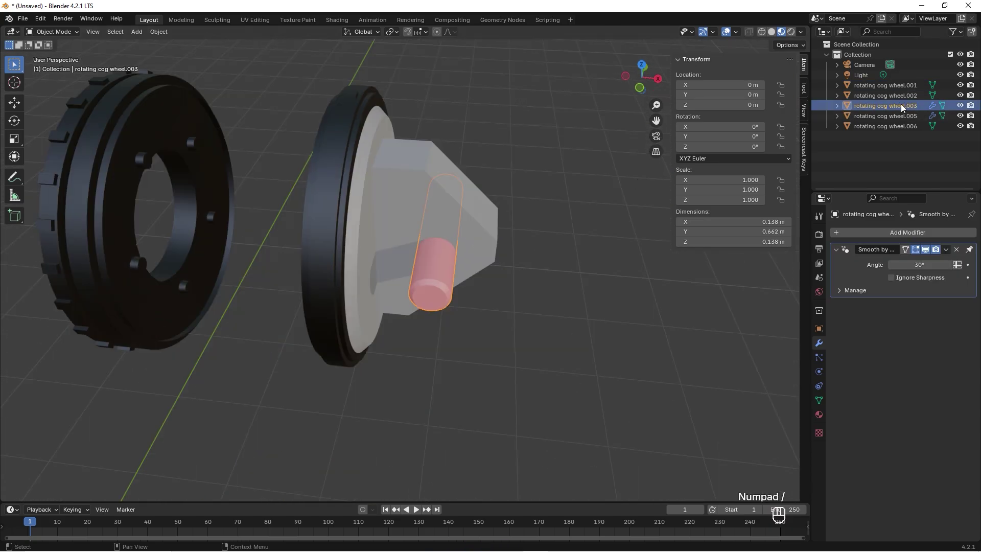
pyautogui.doubleClick(886, 105)
pyautogui.write('handle')
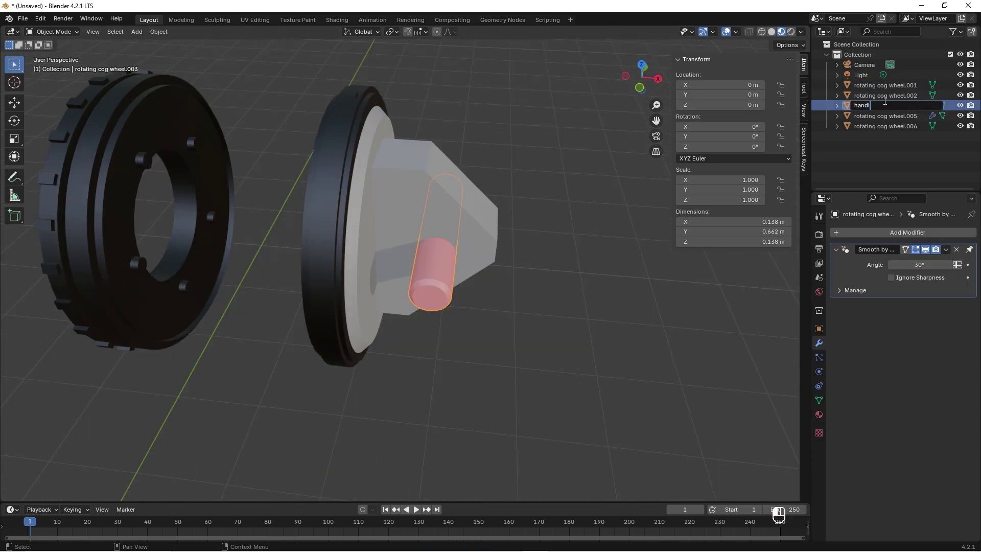
pyautogui.press('Return')
pyautogui.click(406, 175)
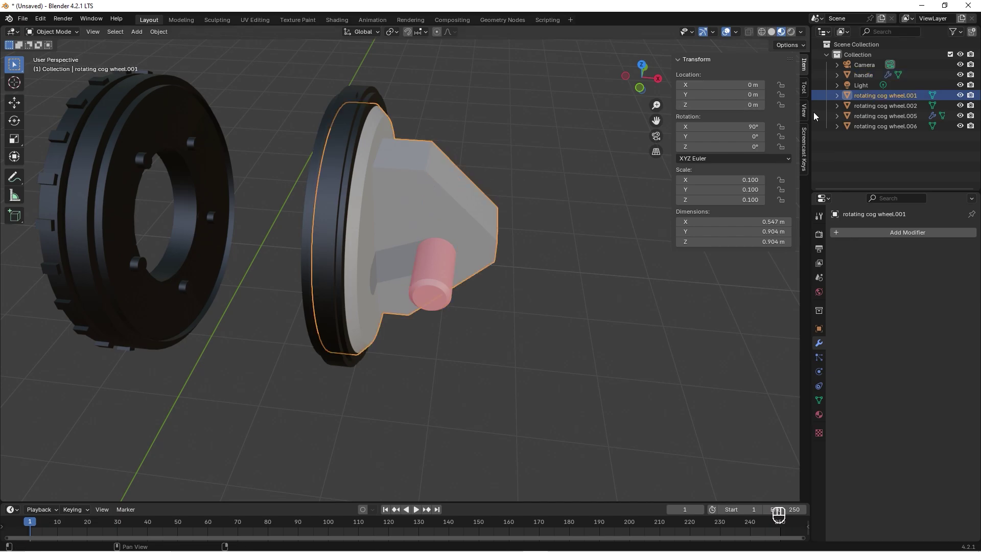
pyautogui.doubleClick(874, 96)
pyautogui.write('thing')
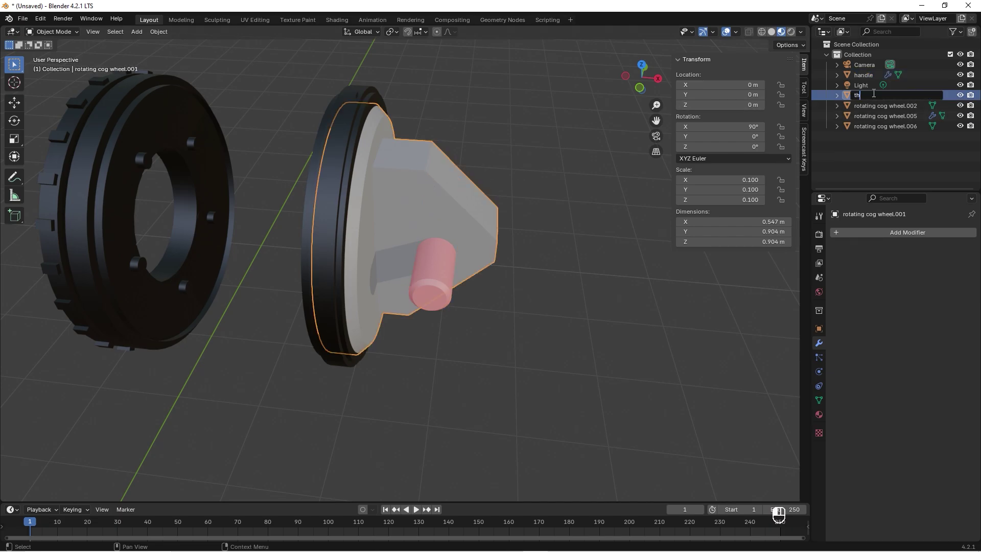
pyautogui.press('Return')
# - Rename rotating cog wheel.005 to 'new ring' and rotating cog wheel.002 to 'old ring'
pyautogui.click(379, 109)
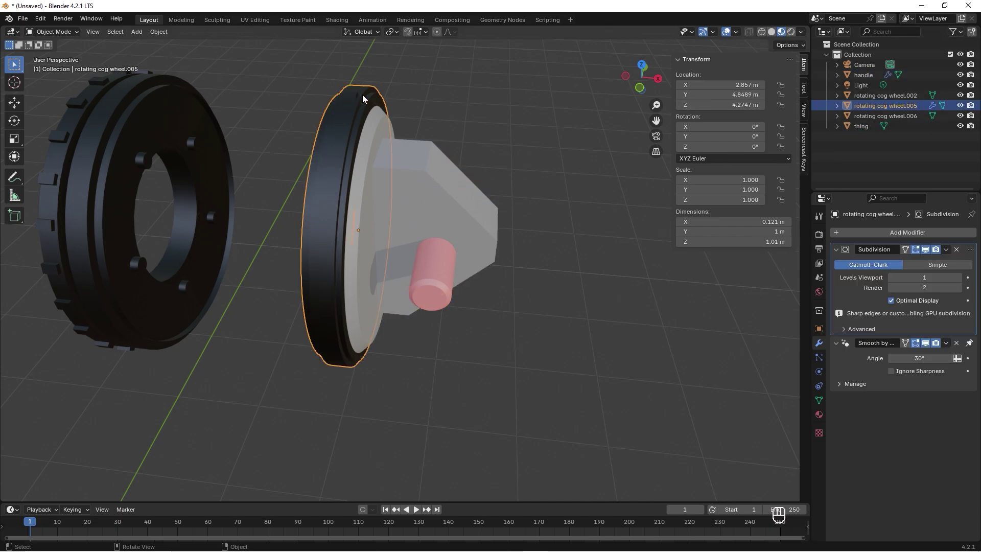
pyautogui.doubleClick(871, 104)
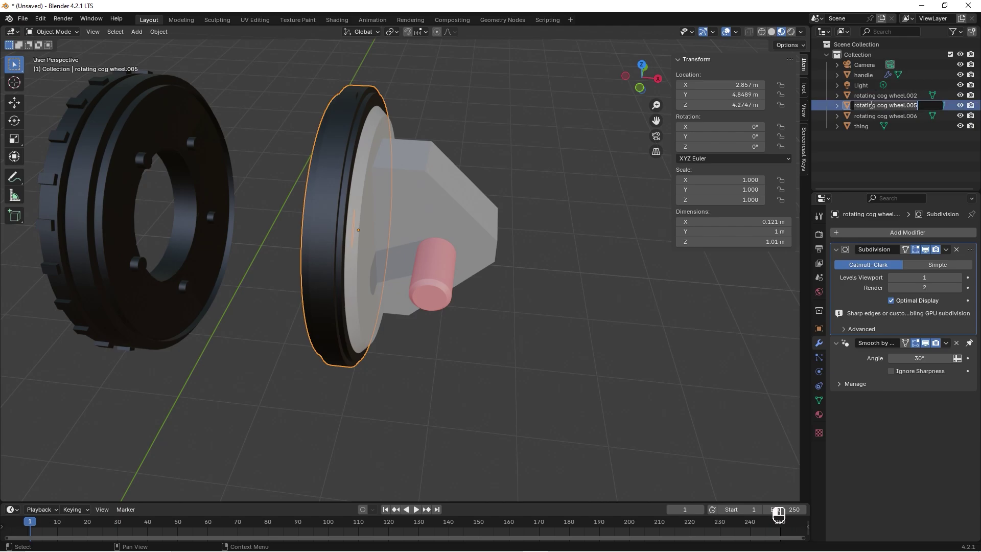
pyautogui.write('new ring')
pyautogui.press('Return')
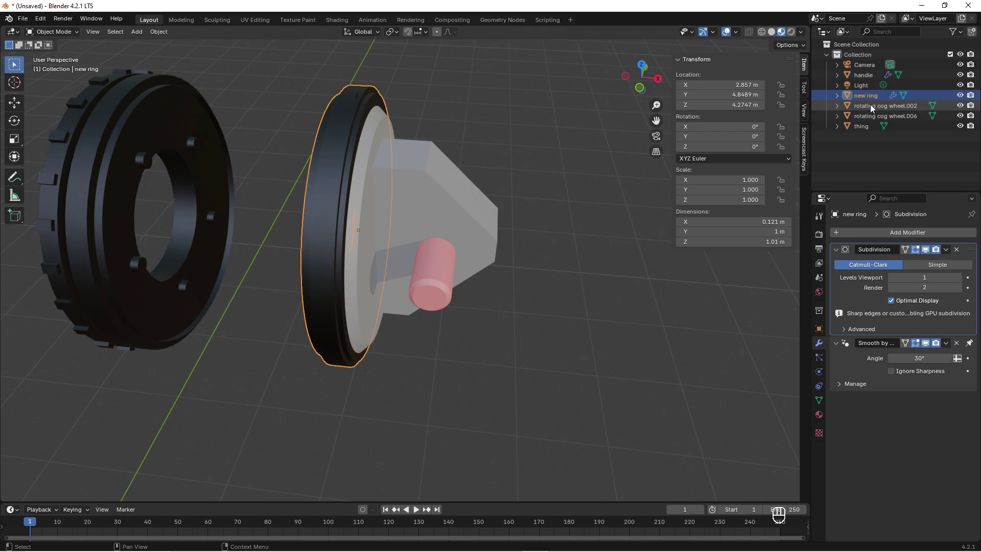
pyautogui.click(872, 106)
pyautogui.doubleClick(874, 105)
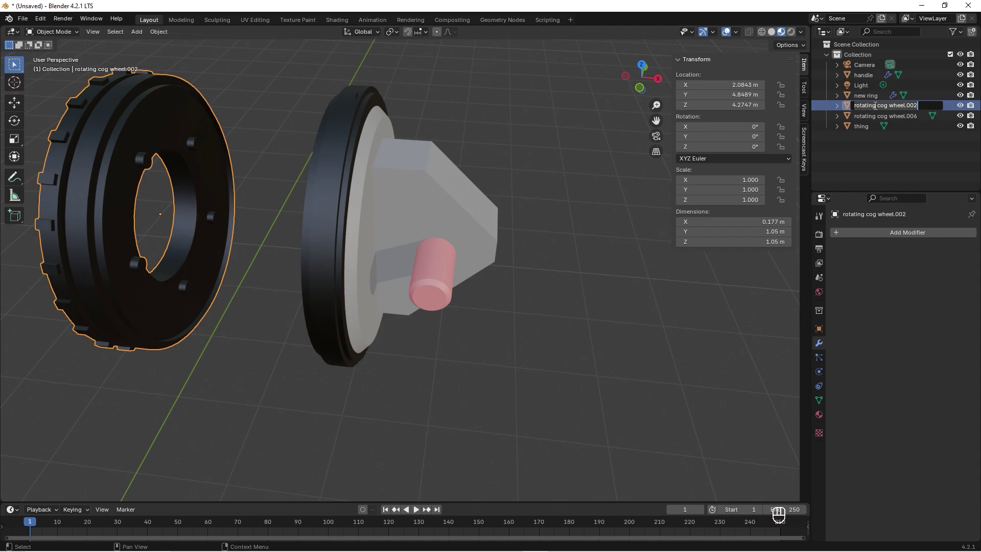
pyautogui.write('old ri')
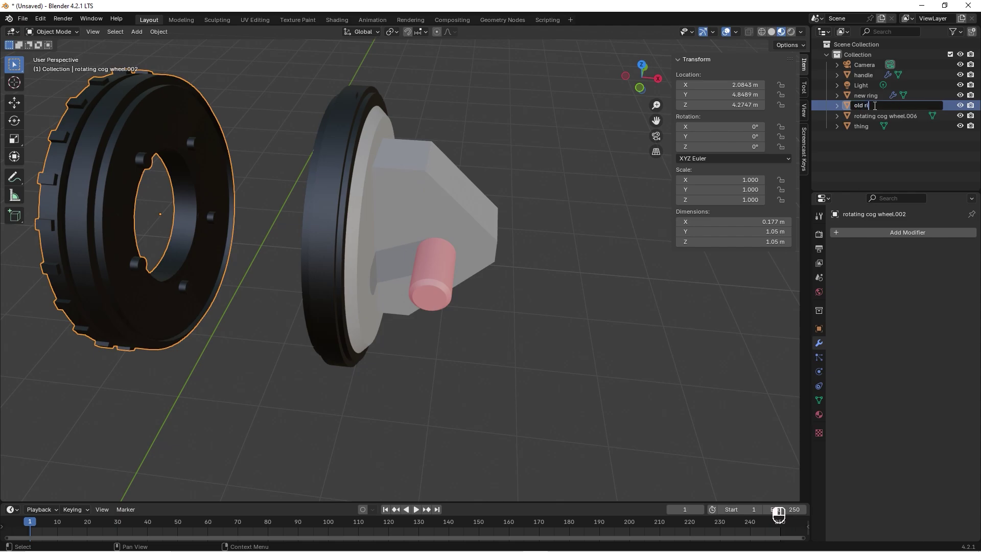
pyautogui.write('ng')
pyautogui.press('Return')
pyautogui.click(360, 94)
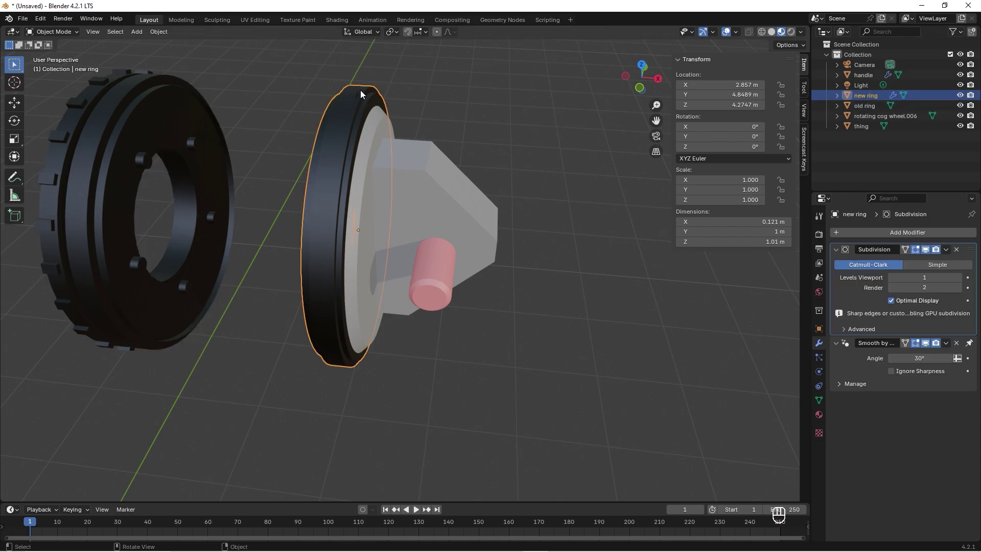
# - Isolate the new ring with the small rim piece in local view and select only the rim piece
pyautogui.moveTo(361, 94); pyautogui.dragTo(422, 200, button='middle')
pyautogui.press('KP_Divide')
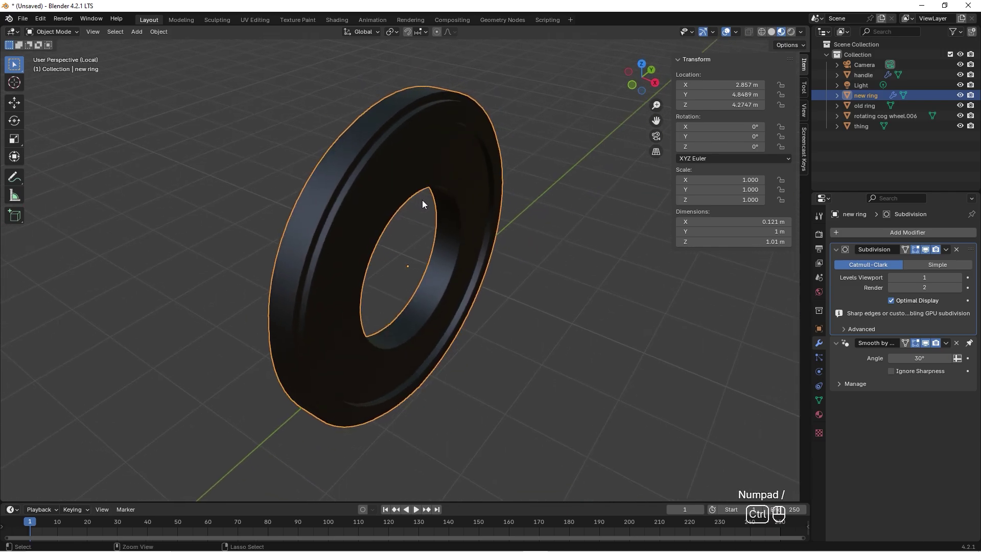
pyautogui.hotkey('ctrl', 'z')
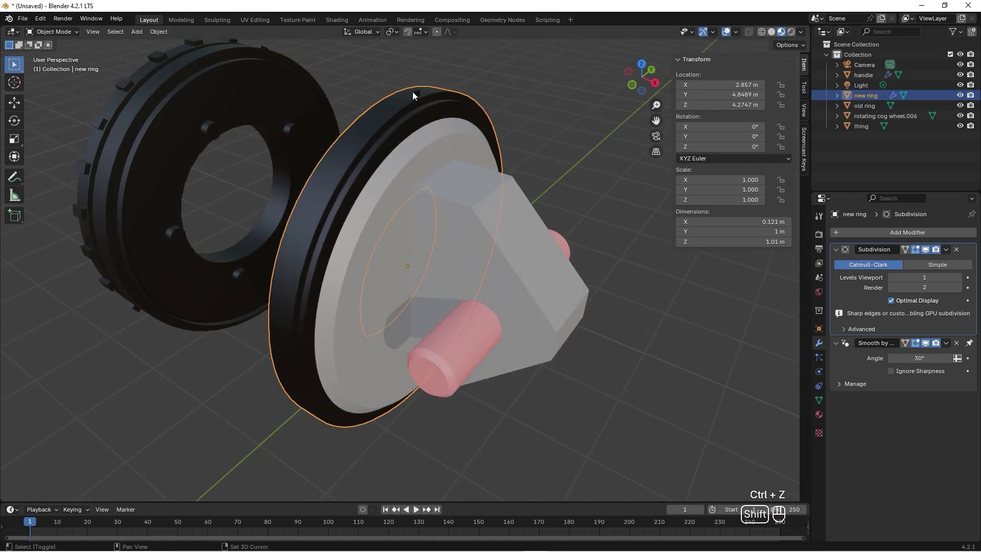
pyautogui.keyDown('shift'); pyautogui.click(415, 94); pyautogui.keyUp('shift')
pyautogui.moveTo(430, 89)
pyautogui.mouseDown(button='middle')
pyautogui.moveTo(469, 81)
pyautogui.moveTo(427, 85)
pyautogui.mouseUp(button='middle')
pyautogui.press('KP_Divide')
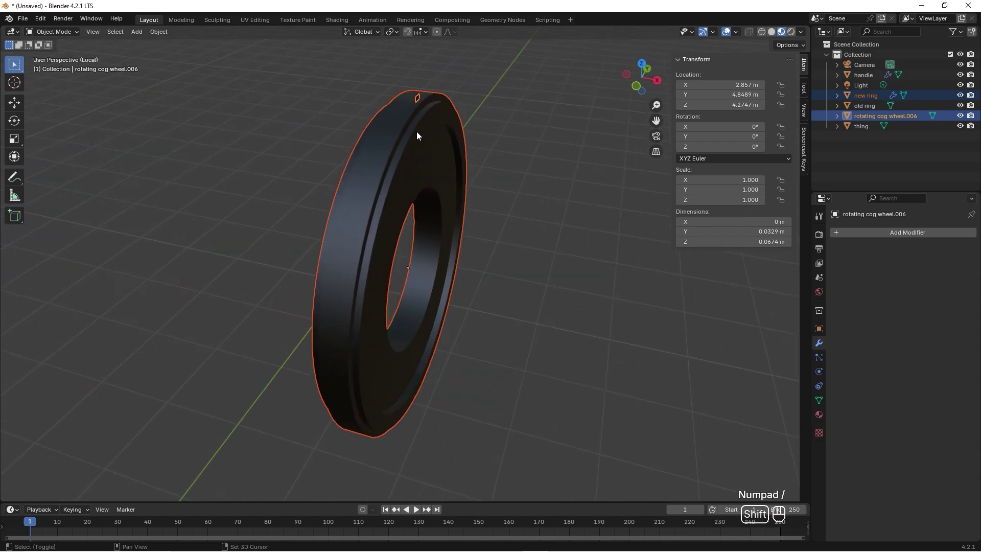
pyautogui.moveTo(416, 131); pyautogui.dragTo(417, 189, button='middle')
pyautogui.click(462, 185)
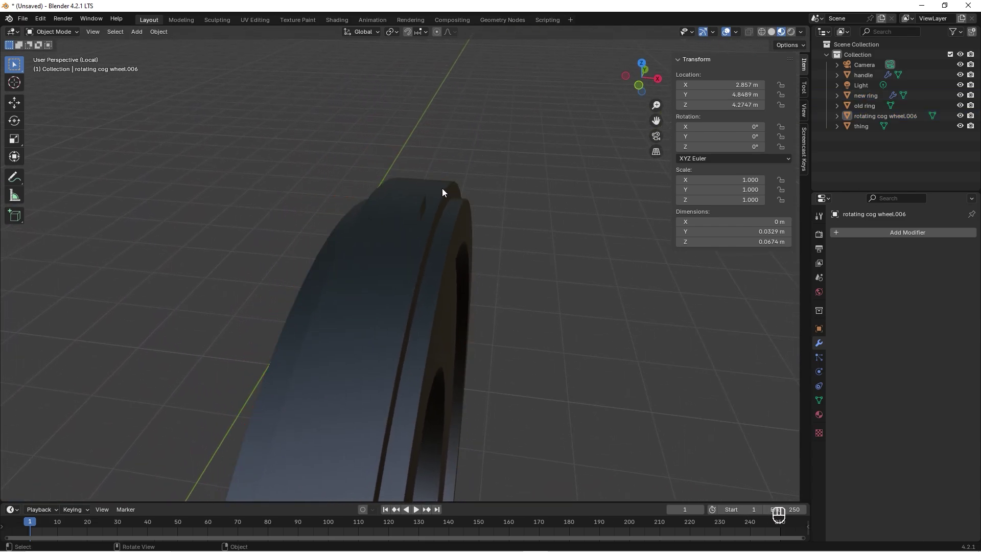
pyautogui.click(428, 201)
# - Extrude all of the rim piece's faces along global X into a block-shaped tooth
pyautogui.press('Tab')
pyautogui.press('a')
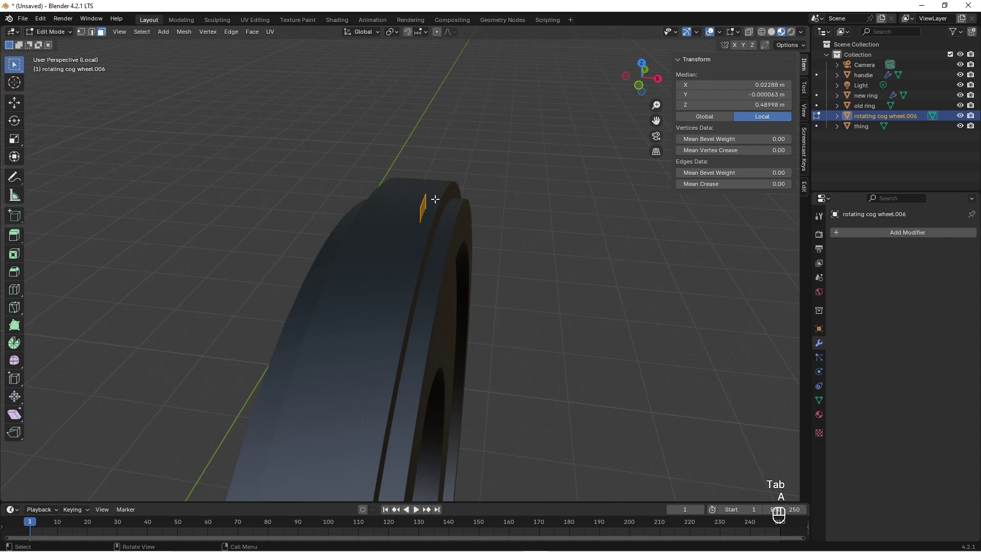
pyautogui.press('e')
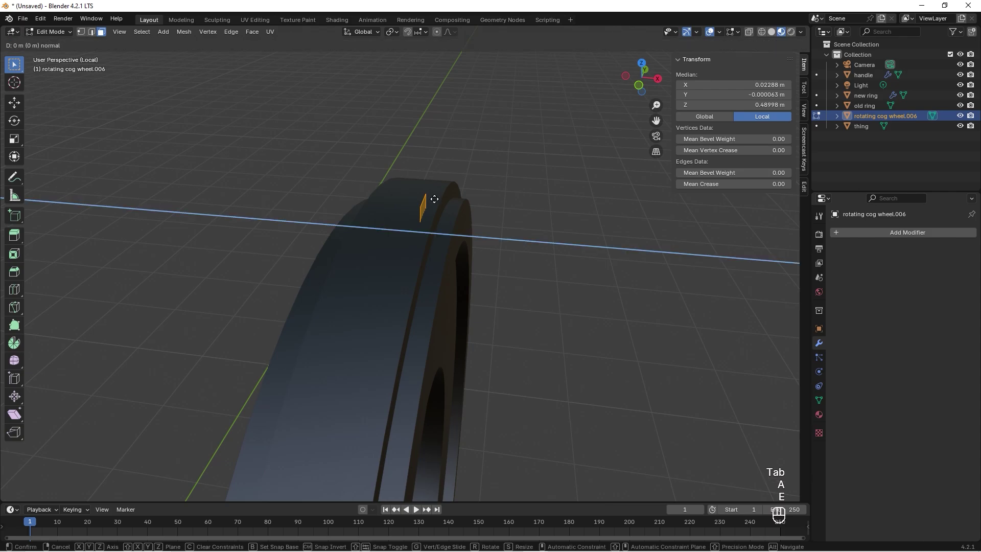
pyautogui.press('x')
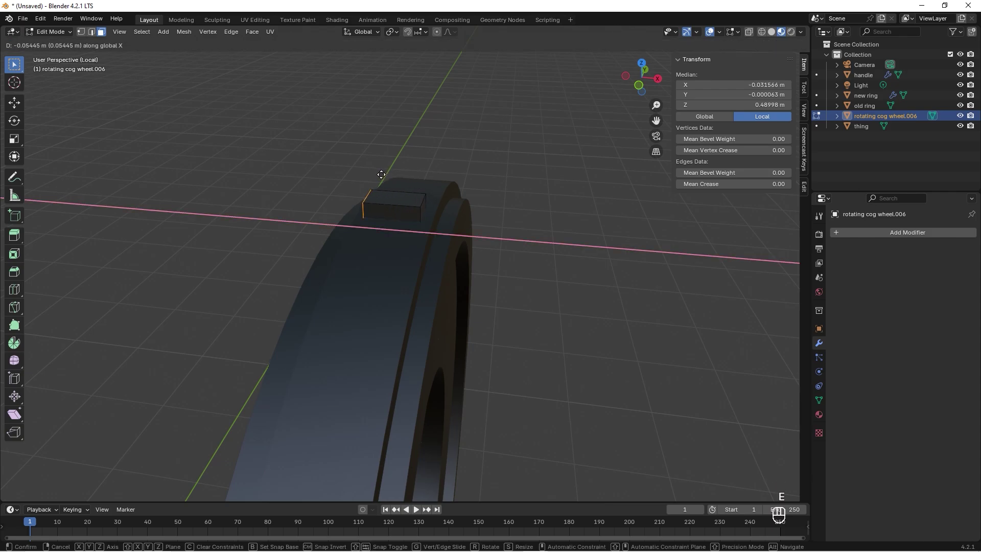
pyautogui.click(461, 173)
pyautogui.press('Tab')
# - Orbit to face the ring, adjust the selection, and pick an option from the Shift+S Snap menu
pyautogui.moveTo(461, 173); pyautogui.dragTo(441, 268, button='middle')
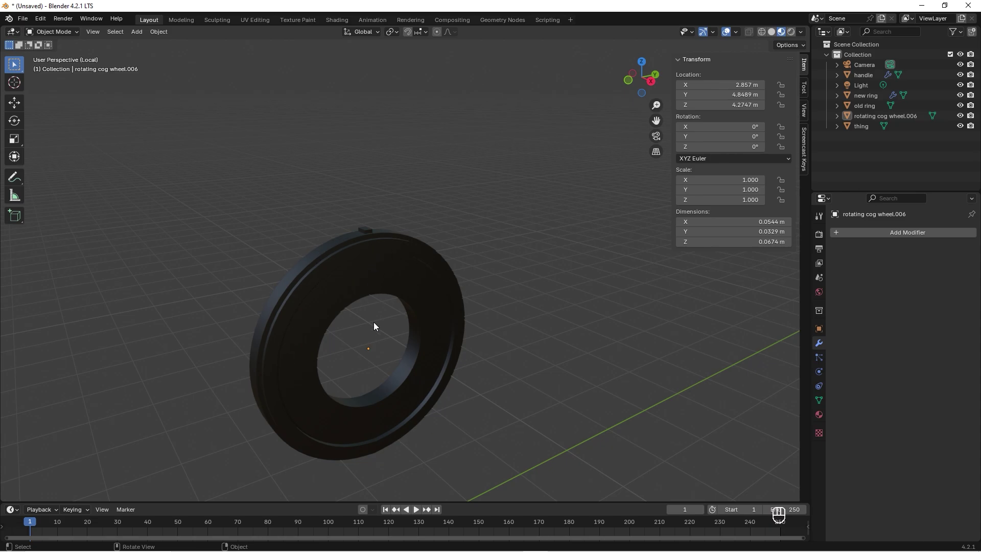
pyautogui.press('Tab')
pyautogui.press('Tab')
pyautogui.press('shift')
pyautogui.hotkey('ctrl', 'z')
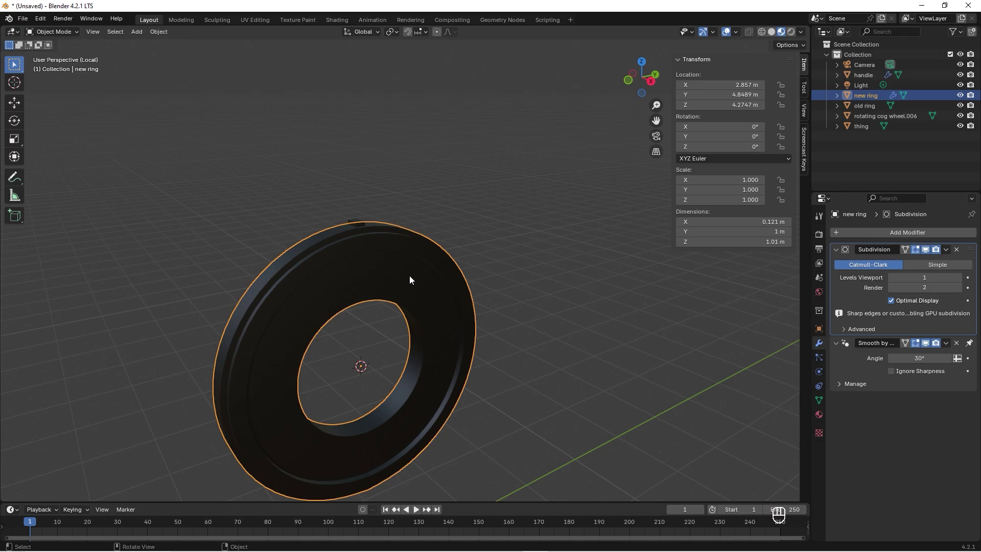
pyautogui.press('shift')
pyautogui.hotkey('shift', 's')
pyautogui.click(427, 306)
# - Add a Plain Axes empty at the new ring's centre (2.857, 4.8489, 4.2747 m), then select the tooth piece
pyautogui.hotkey('shift', 'a')
pyautogui.click(537, 207)
pyautogui.moveTo(537, 207); pyautogui.dragTo(446, 319, button='middle')
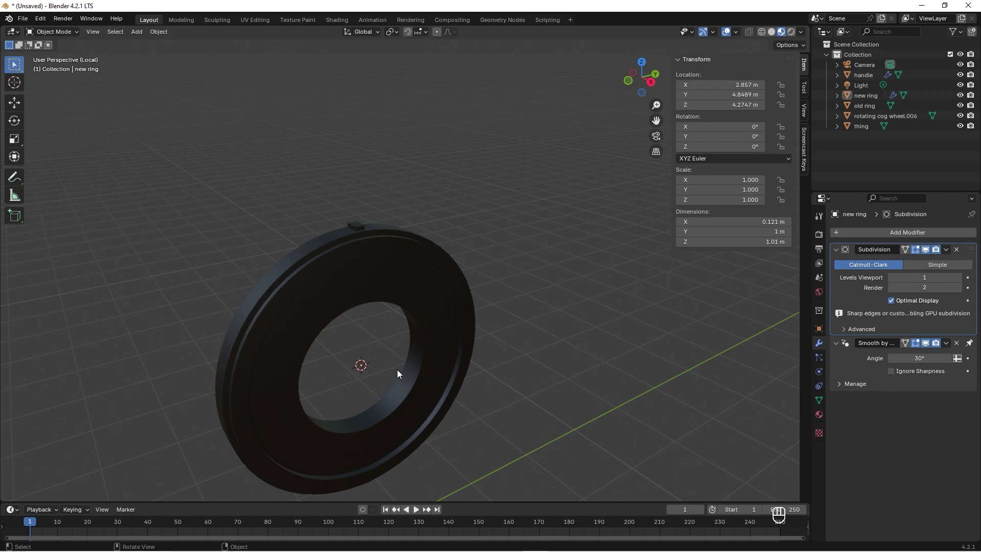
pyautogui.hotkey('shift', 'a')
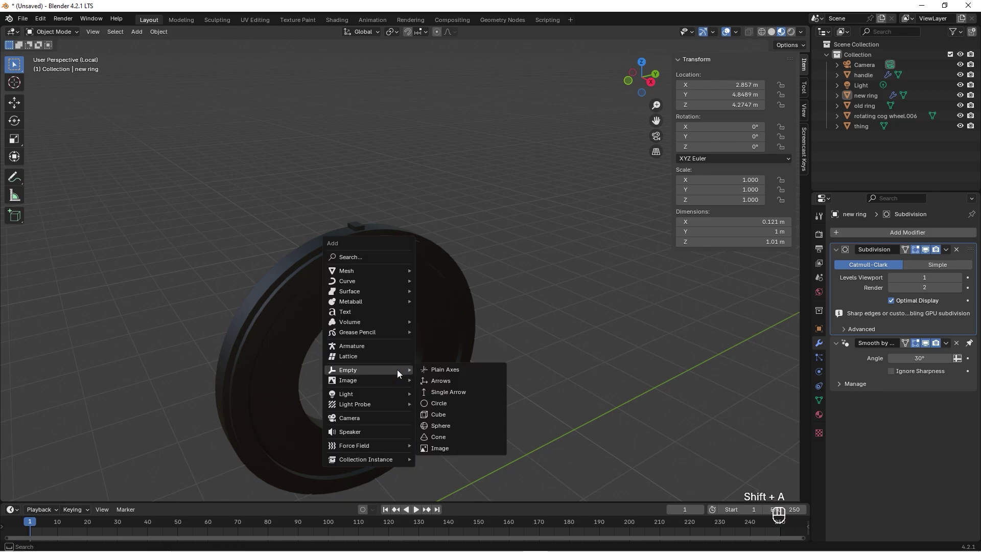
pyautogui.click(431, 369)
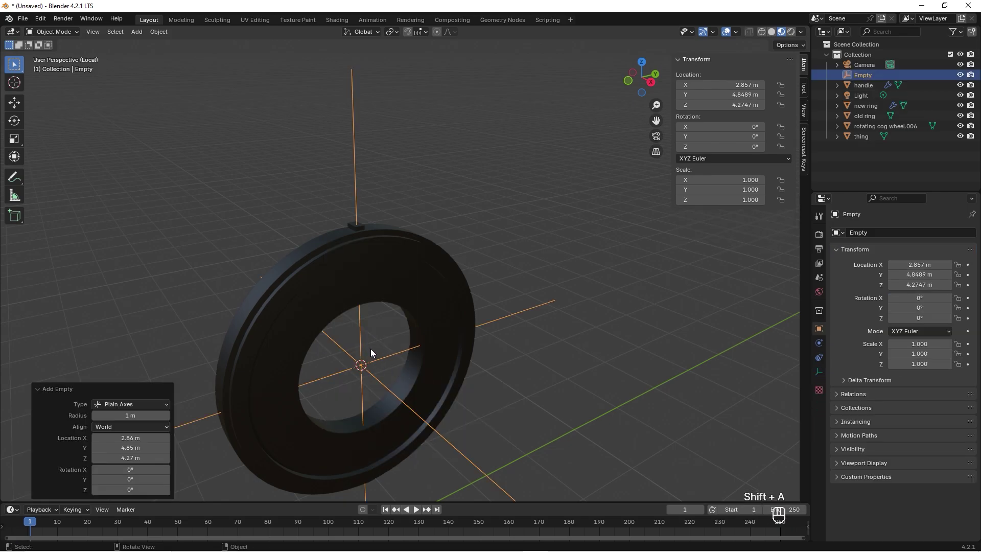
pyautogui.click(417, 273)
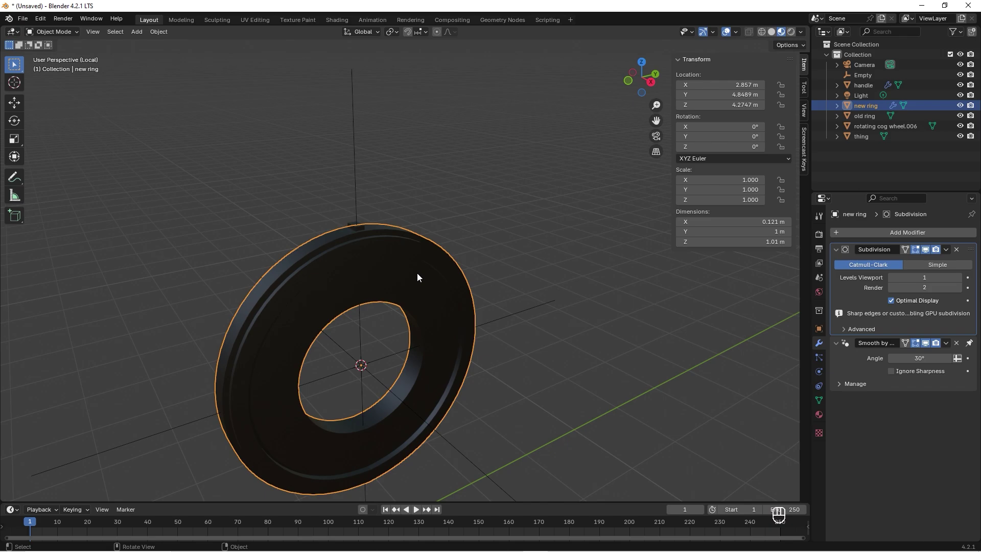
pyautogui.click(359, 331)
pyautogui.click(360, 229)
pyautogui.click(361, 231)
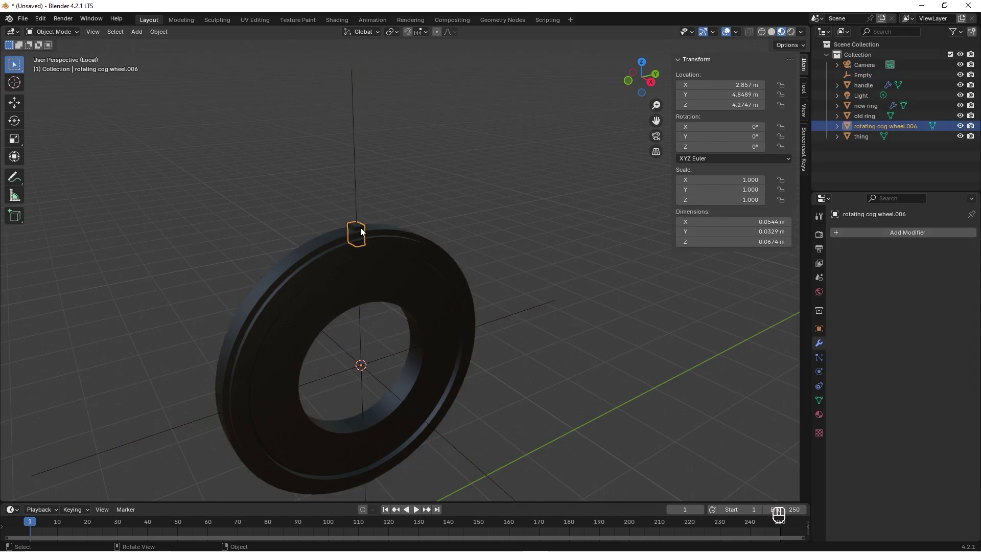
pyautogui.click(409, 263)
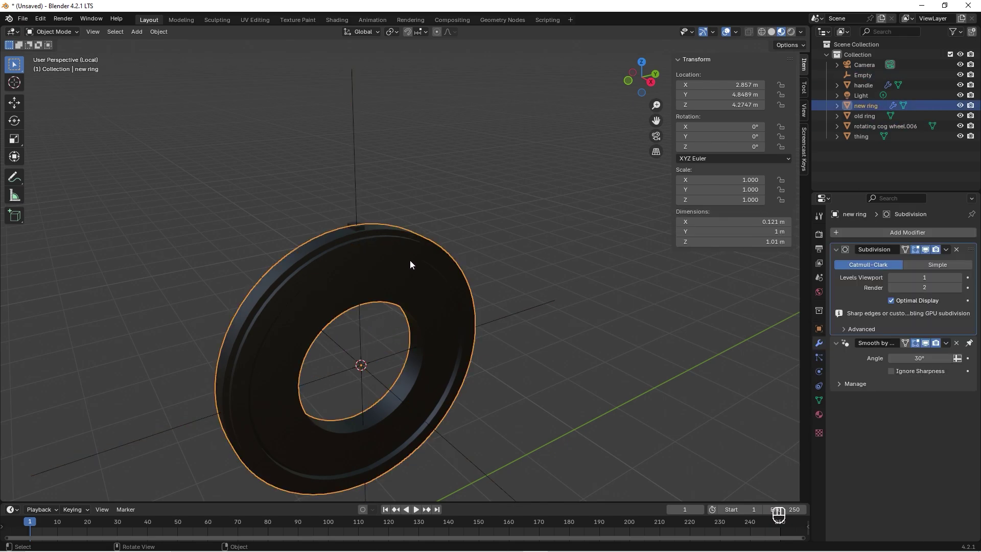
pyautogui.click(361, 225)
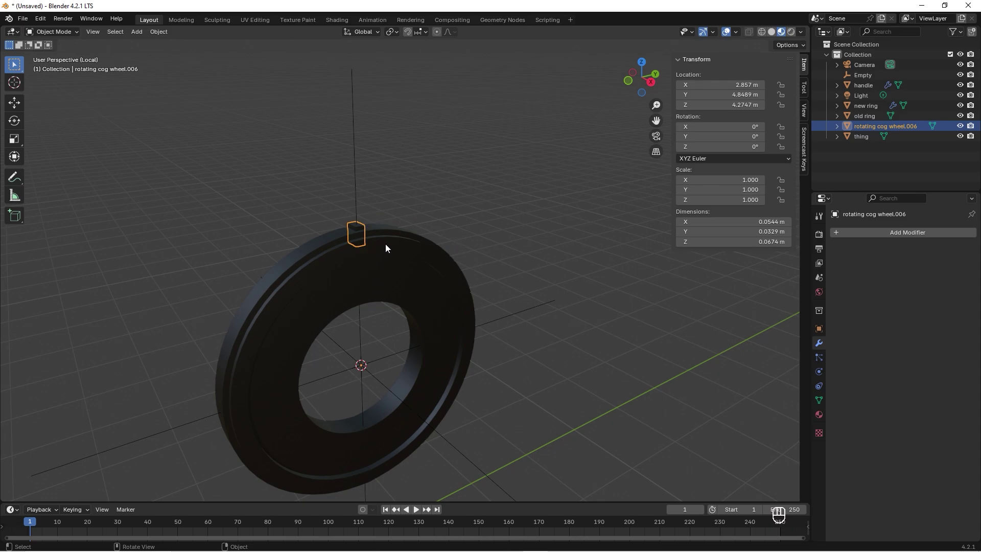
# - Give the tooth an Array modifier with 20 copies, relative offset off, object offset by the Empty
pyautogui.click(900, 233)
pyautogui.click(900, 233)
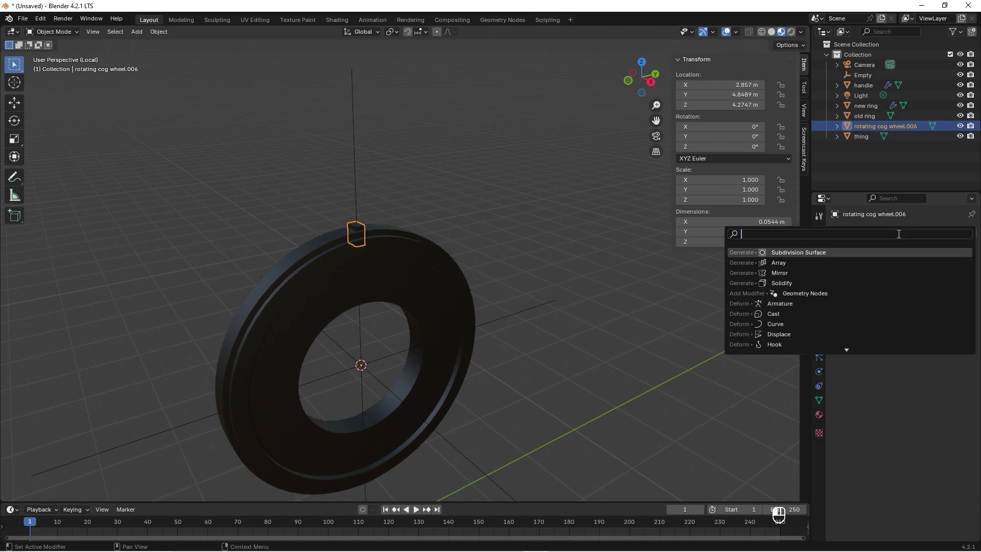
pyautogui.click(783, 262)
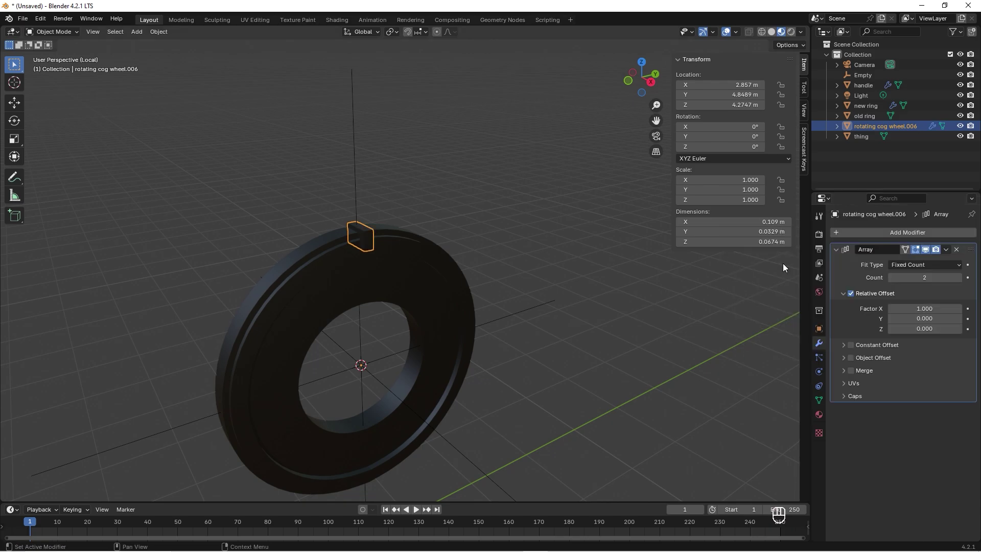
pyautogui.click(918, 278)
pyautogui.write('20')
pyautogui.press('Return')
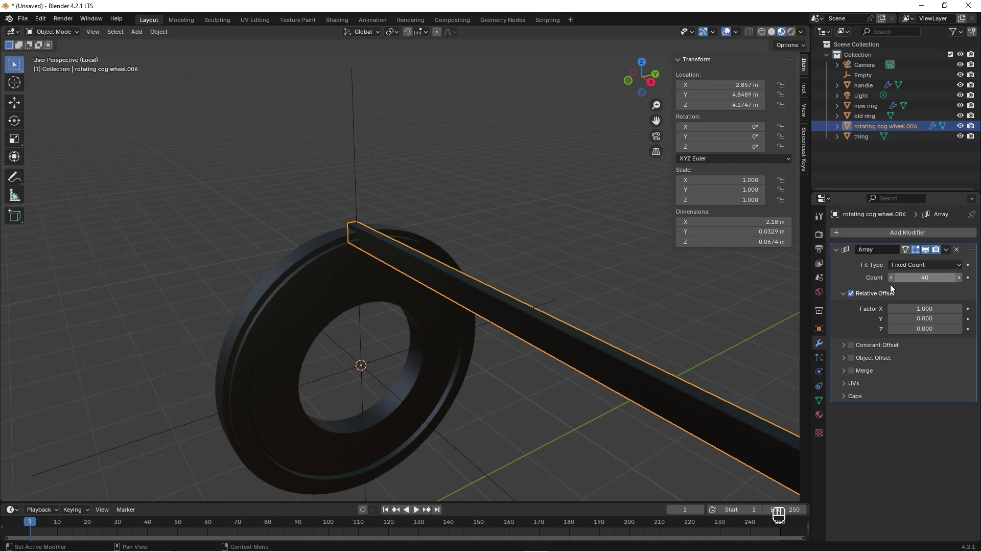
pyautogui.click(851, 294)
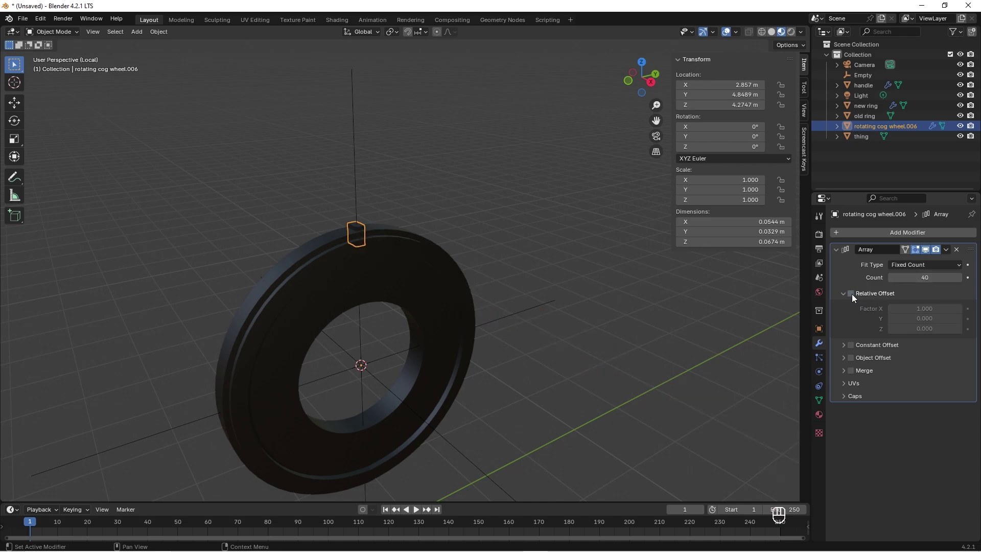
pyautogui.click(851, 357)
pyautogui.click(844, 358)
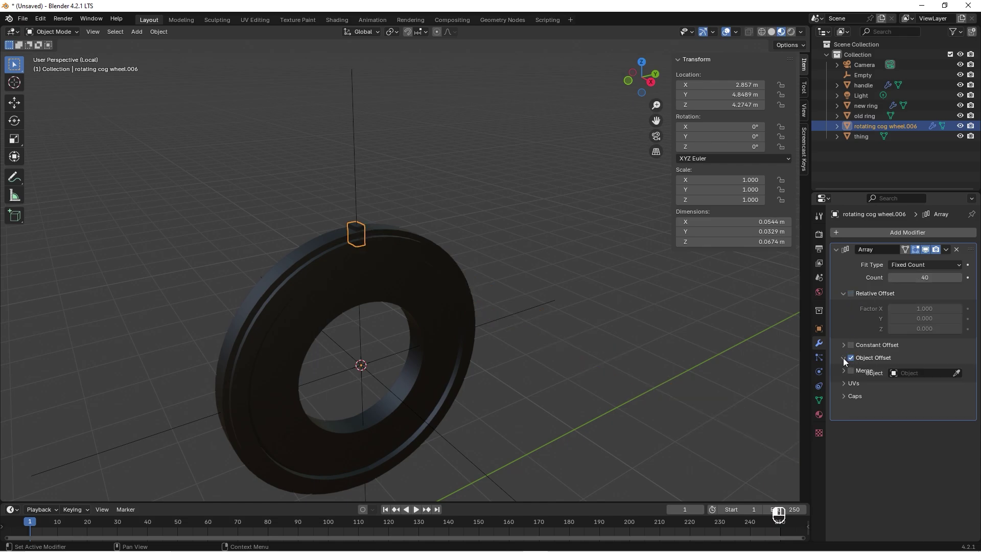
pyautogui.click(960, 373)
pyautogui.click(392, 360)
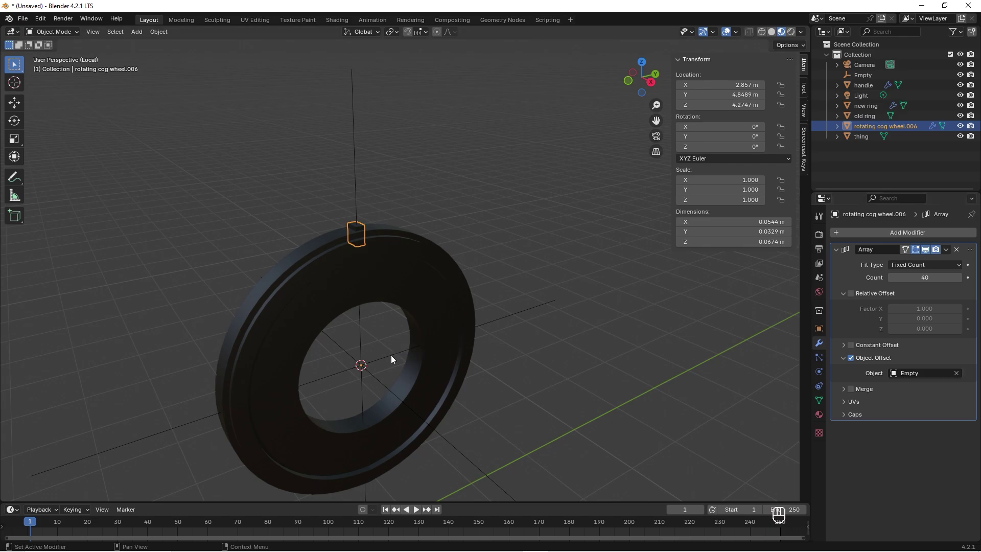
# - Select the Empty and enter 360/40 as its X rotation
pyautogui.click(387, 361)
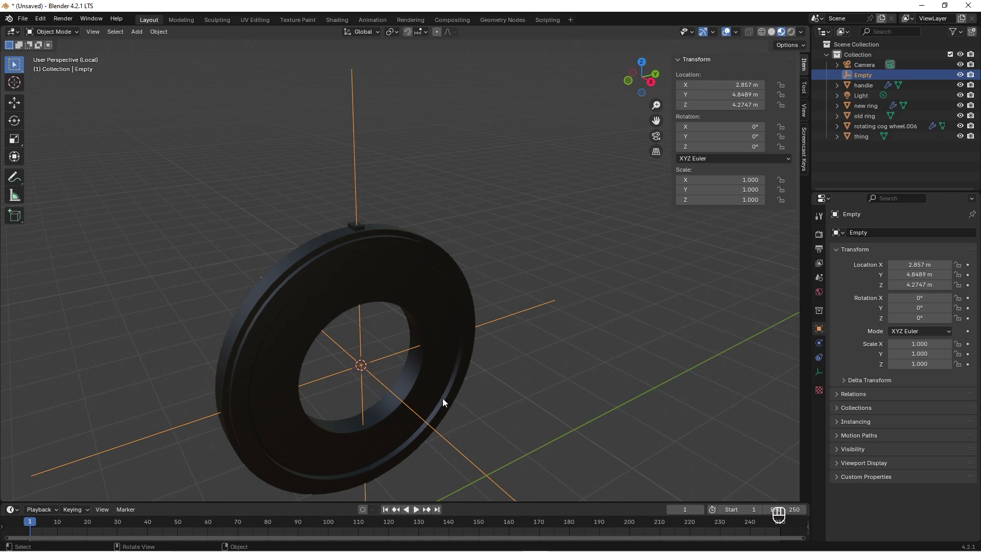
pyautogui.click(744, 127)
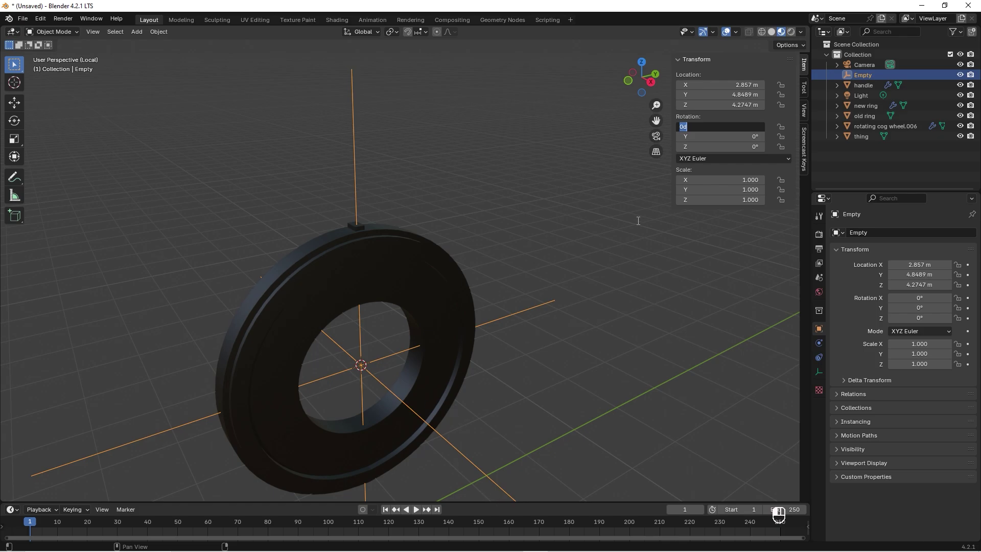
pyautogui.write('360/40')
# - Confirm the Empty's 9° rotation, exit local view, and inspect the new ring, old ring and thing
pyautogui.press('Tab')
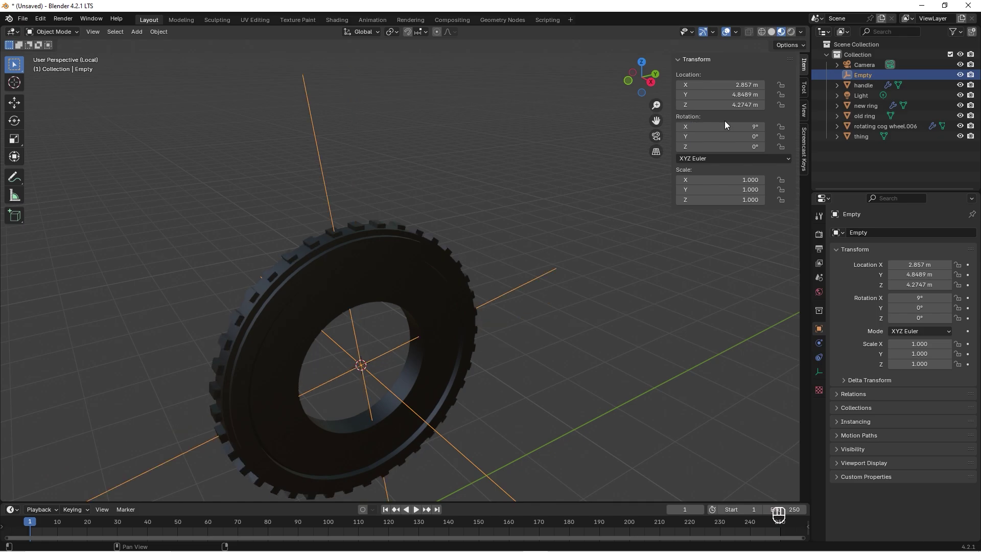
pyautogui.click(490, 201)
pyautogui.press('Tab')
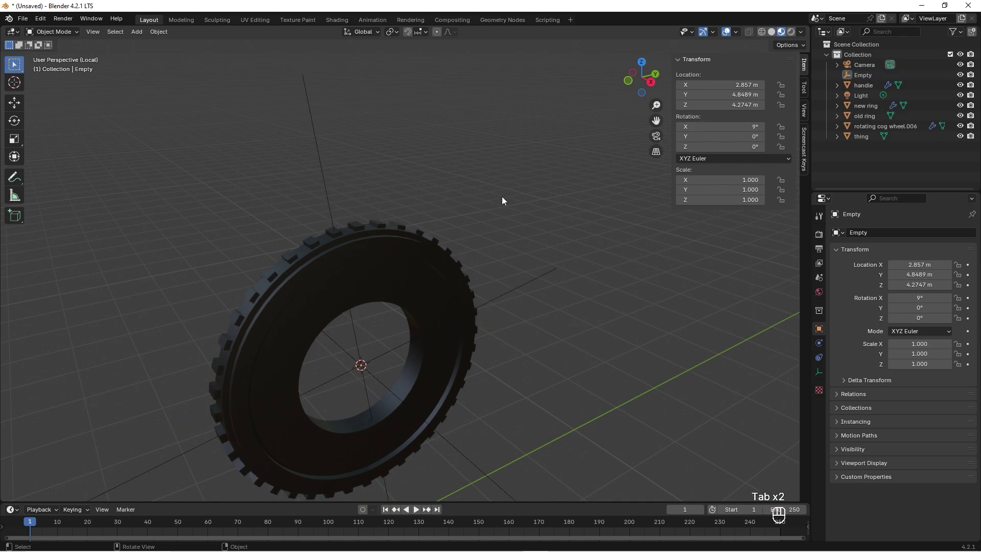
pyautogui.press('KP_Divide')
pyautogui.scroll(-3, 583, 176)
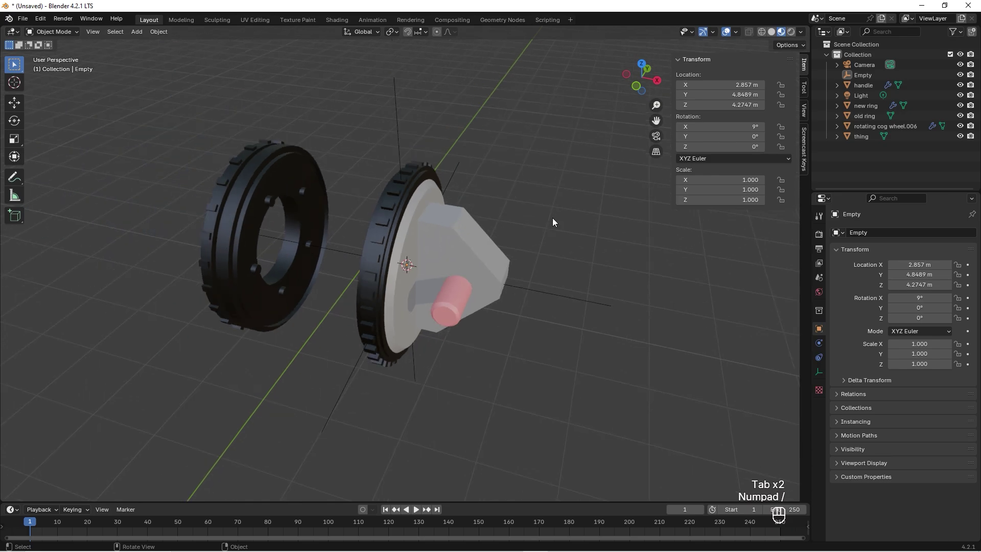
pyautogui.moveTo(552, 218); pyautogui.dragTo(366, 255, button='middle')
pyautogui.click(410, 222)
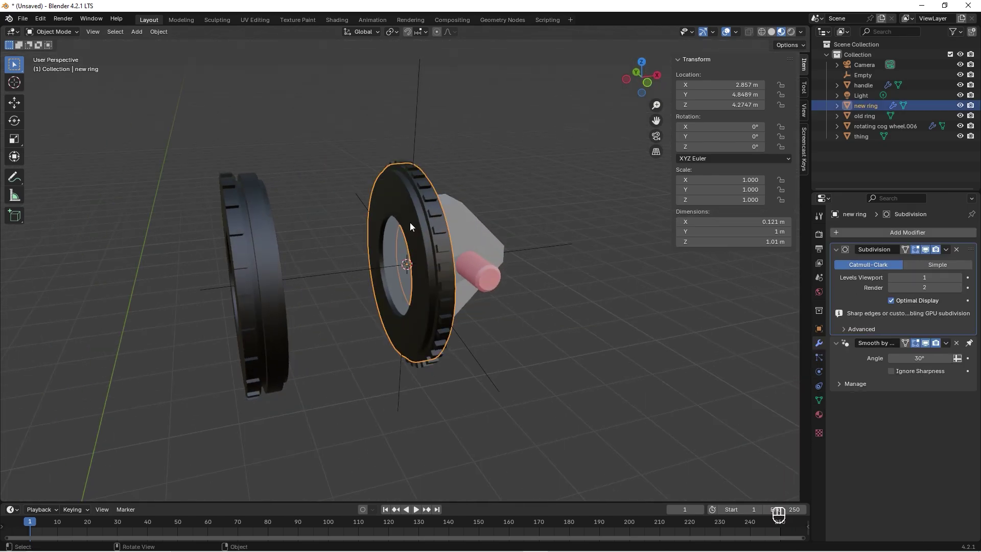
pyautogui.click(277, 140)
pyautogui.moveTo(544, 203); pyautogui.dragTo(462, 241, button='middle')
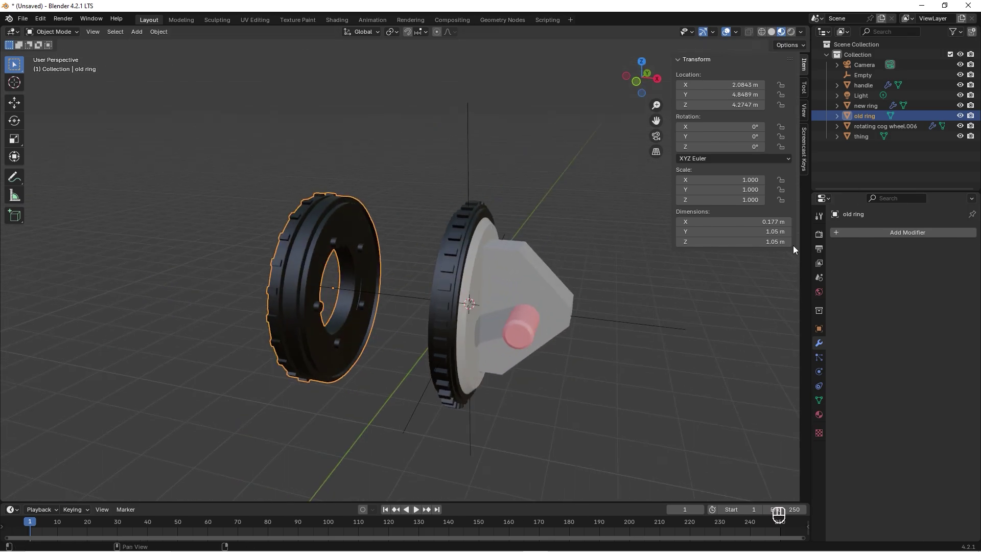
pyautogui.scroll(-5, 441, 271)
pyautogui.click(441, 271)
pyautogui.scroll(2, 453, 241)
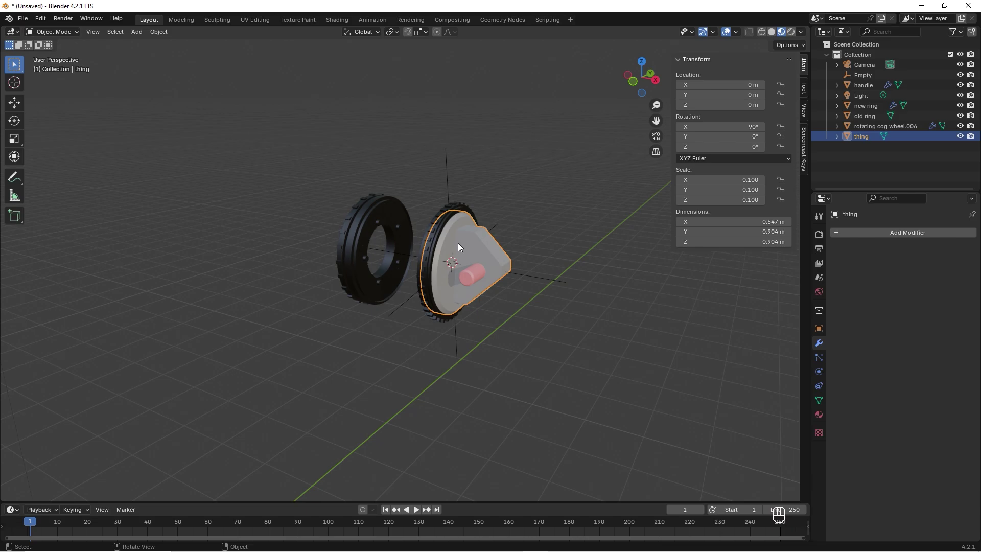
# - Apply rotation and scale to the thing object
pyautogui.hotkey('ctrl', 'a')
pyautogui.hotkey('ctrl', 'a')
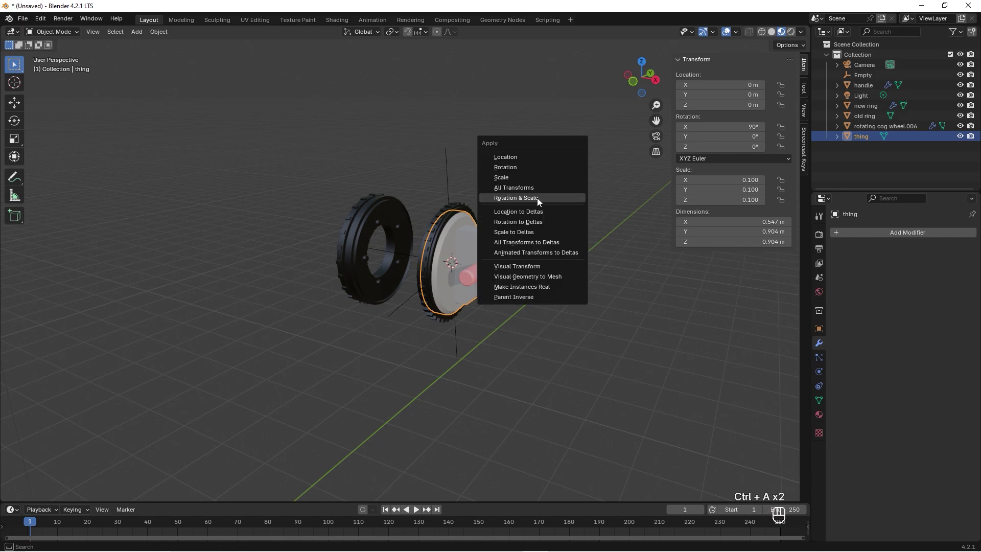
pyautogui.click(529, 199)
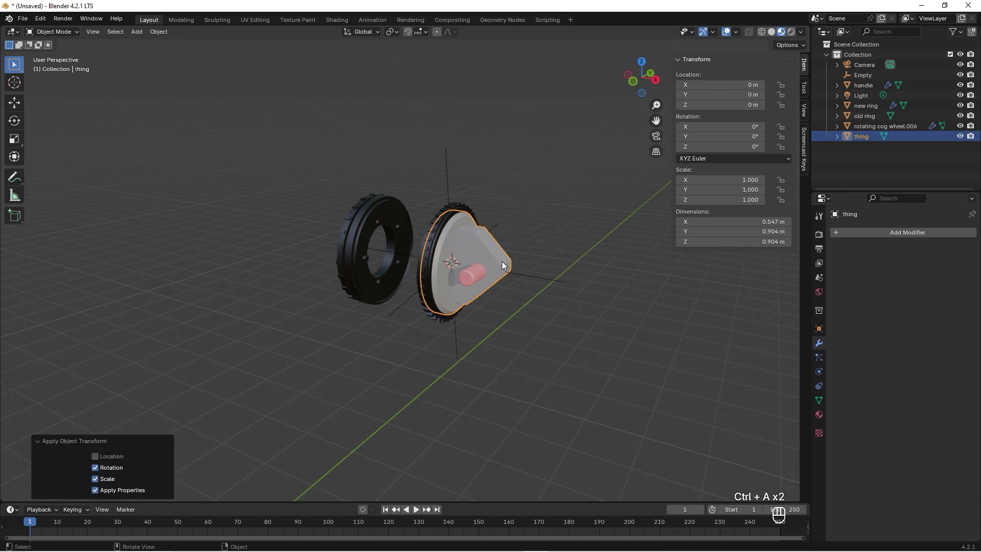
pyautogui.click(468, 274)
pyautogui.click(471, 245)
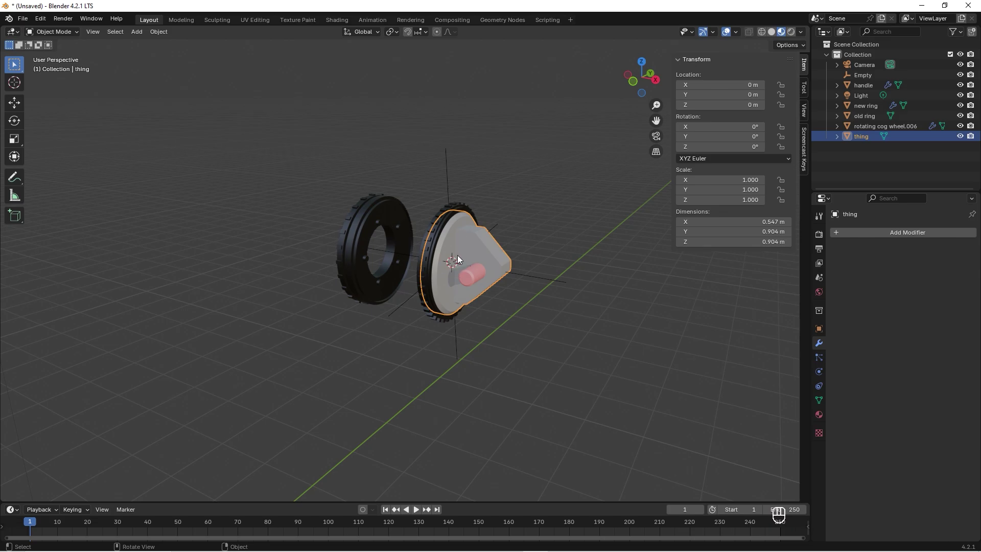
pyautogui.scroll(-8, 458, 259)
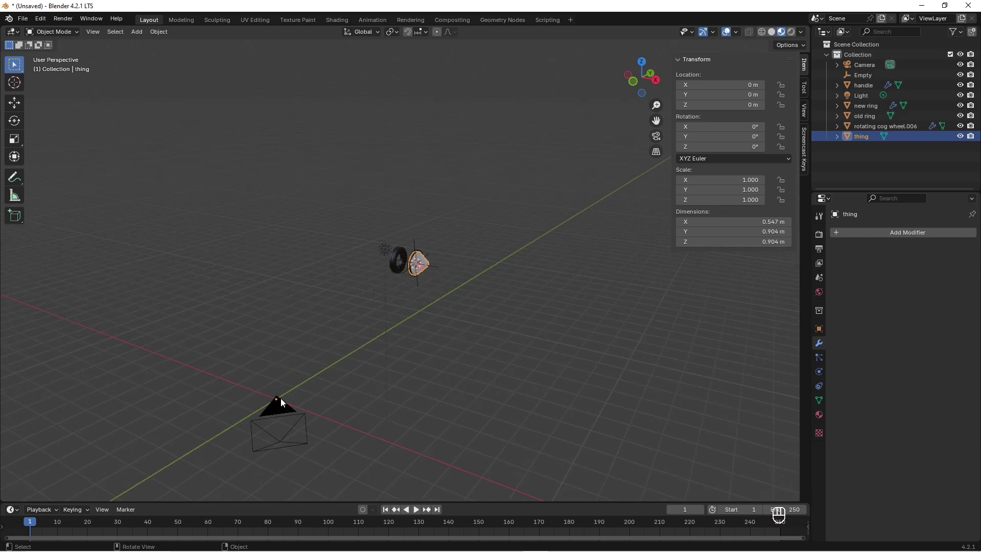
pyautogui.scroll(8, 461, 255)
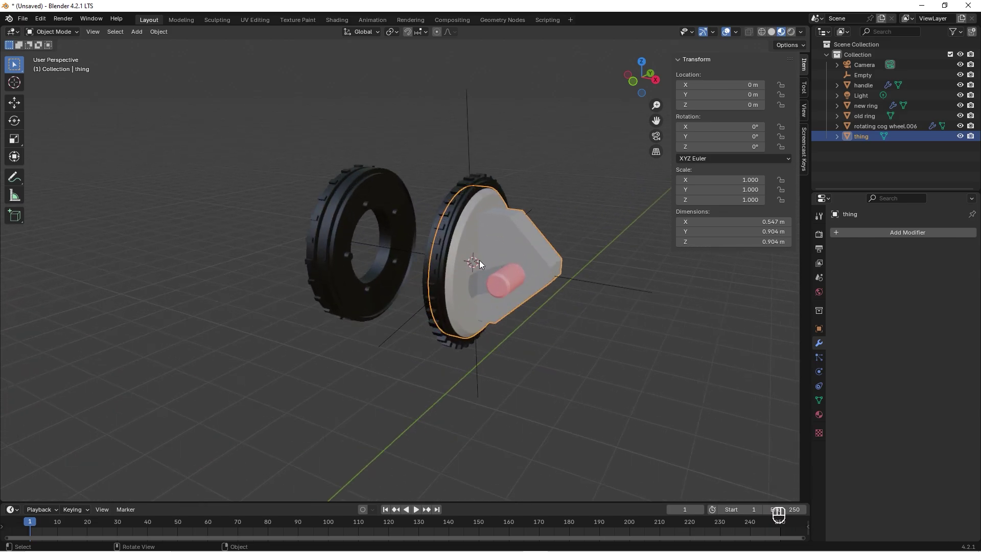
# - Set thing's origin to the 3D cursor from the Object menu
pyautogui.click(159, 32)
pyautogui.click(164, 30)
pyautogui.click(165, 32)
pyautogui.moveTo(179, 52)
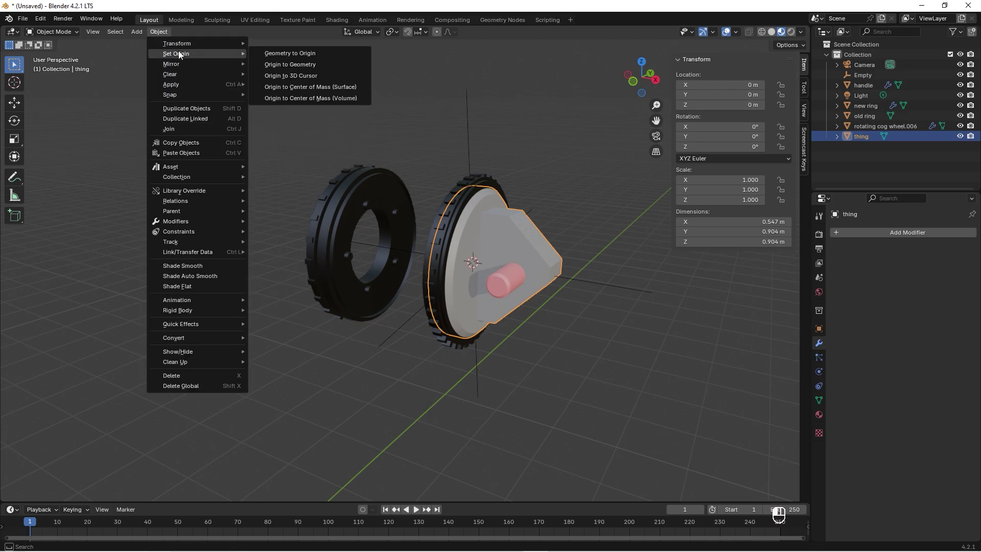
pyautogui.click(345, 76)
# - Parent the pink handle to the thing object
pyautogui.click(504, 286)
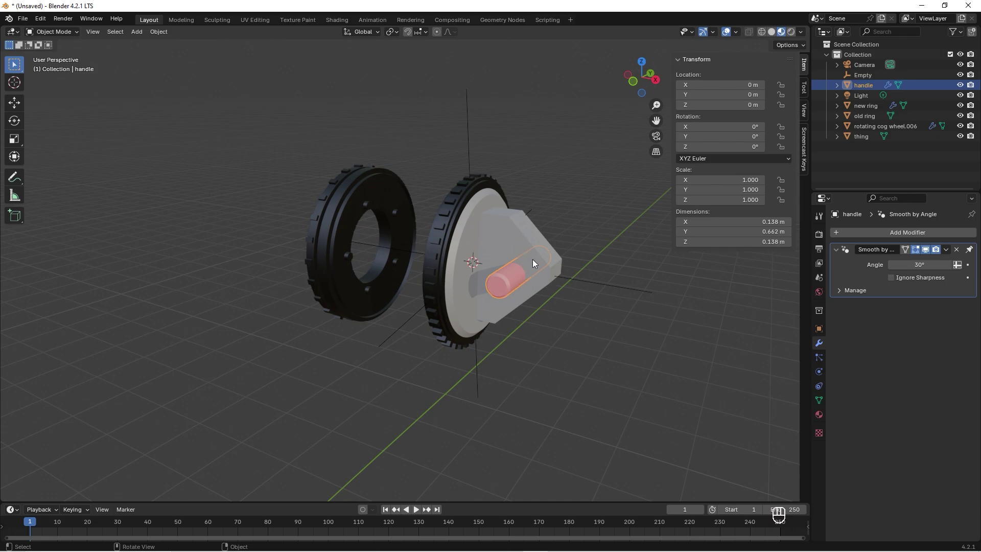
pyautogui.keyDown('shift'); pyautogui.click(516, 228); pyautogui.keyUp('shift')
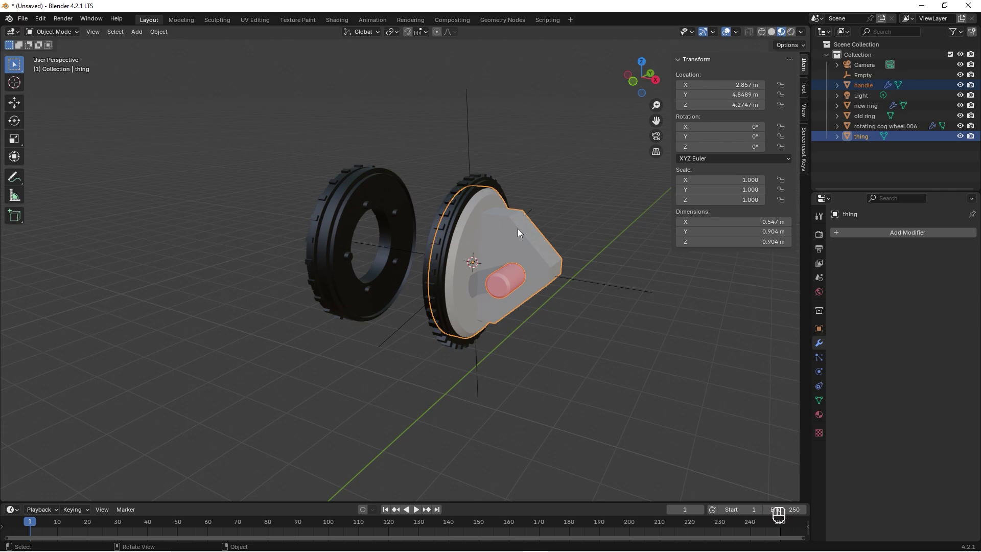
pyautogui.hotkey('ctrl', 'p')
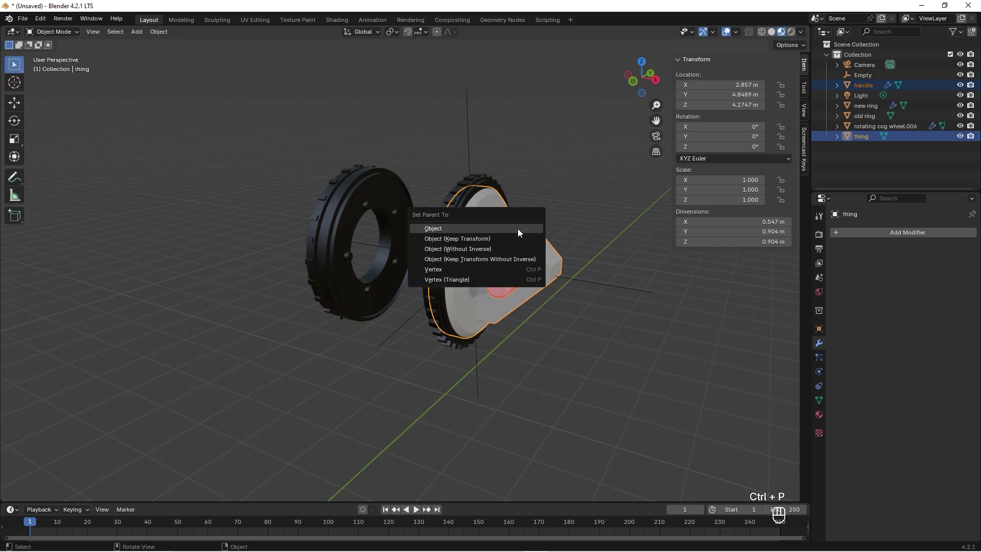
pyautogui.click(490, 228)
# - Reselect thing, undo an accidental move, and open its mesh in Edit Mode
pyautogui.click(587, 200)
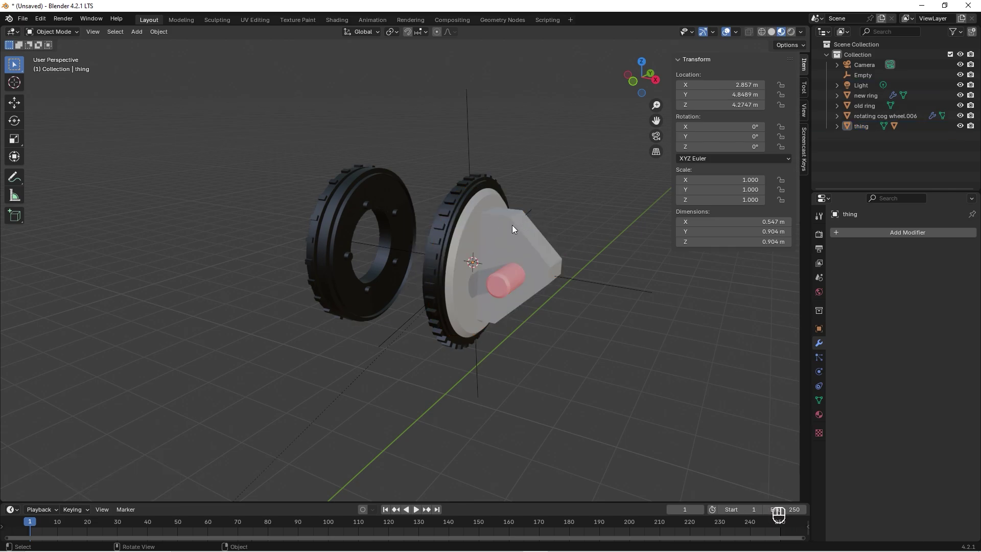
pyautogui.click(512, 228)
pyautogui.press('g')
pyautogui.hotkey('ctrl', 'z')
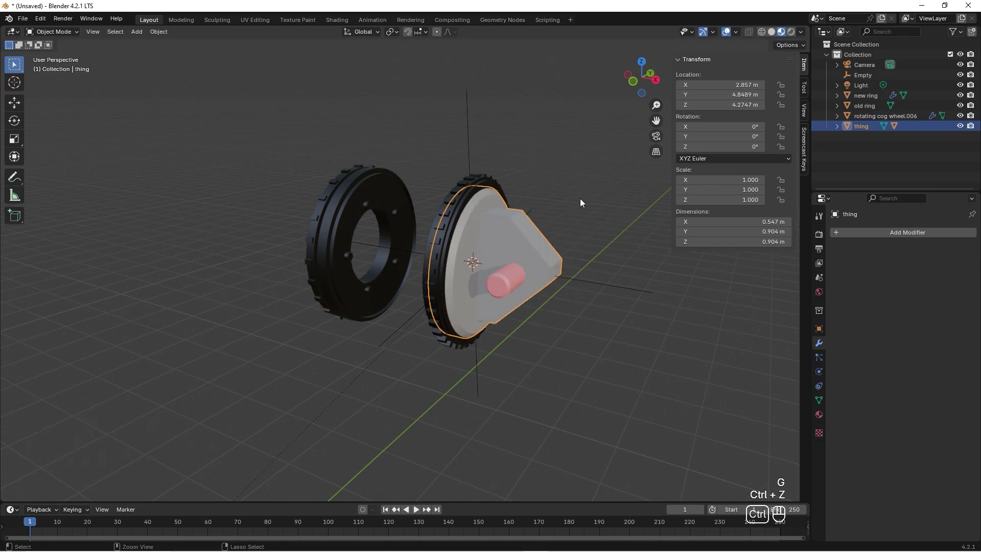
pyautogui.click(561, 178)
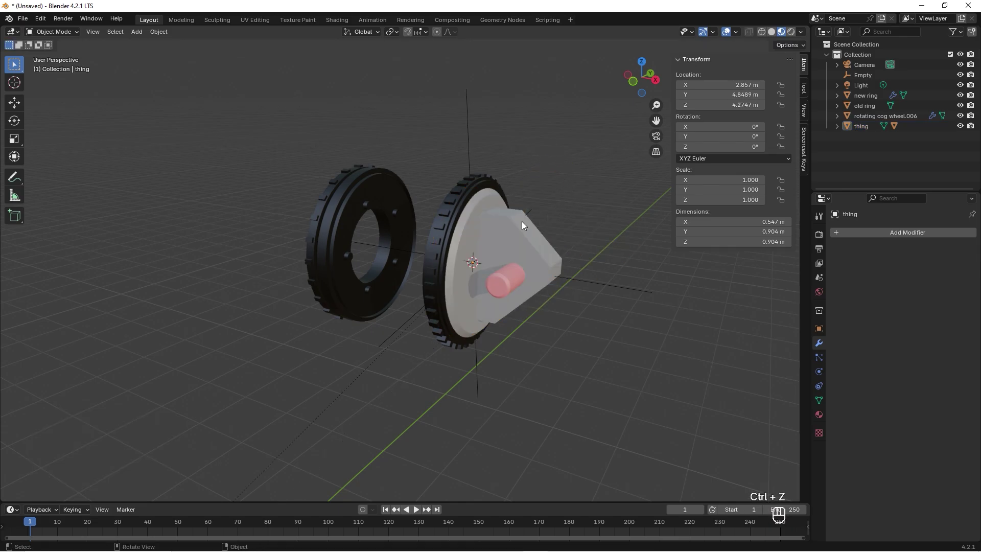
pyautogui.click(499, 229)
pyautogui.press('Tab')
pyautogui.scroll(3, 499, 229)
# - Select all of thing's vertices, try Face > Tris to Quads on the rim, then undo it
pyautogui.scroll(4, 532, 209)
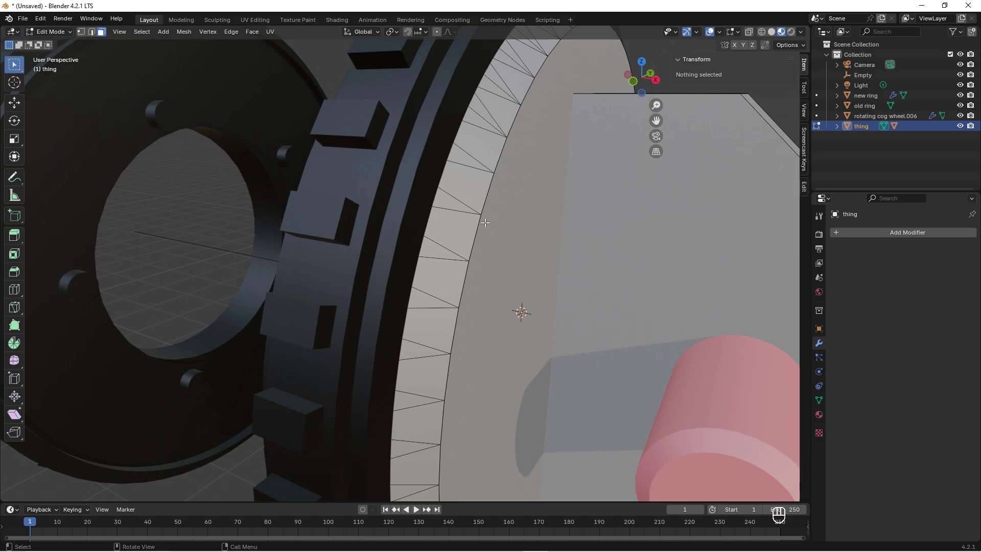
pyautogui.press('1')
pyautogui.press('a')
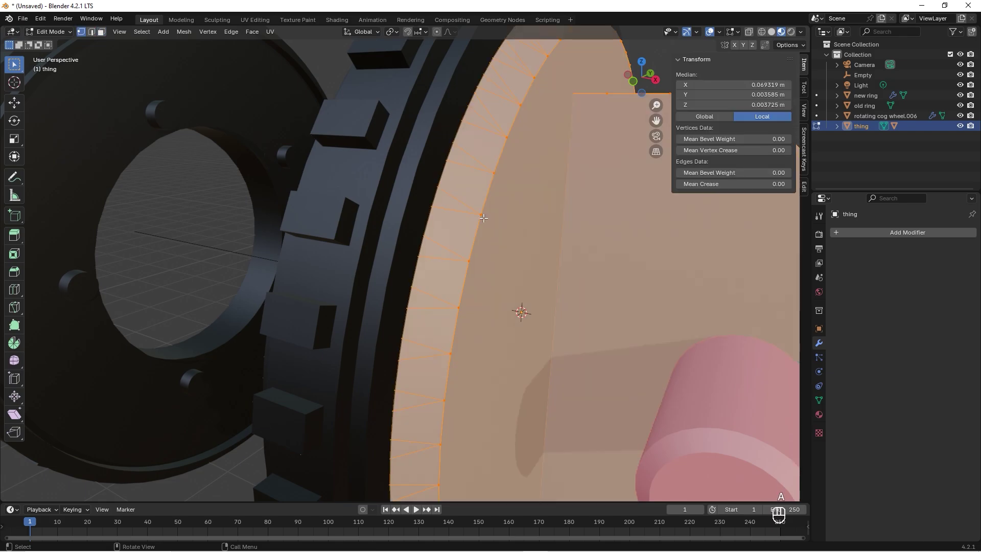
pyautogui.click(252, 33)
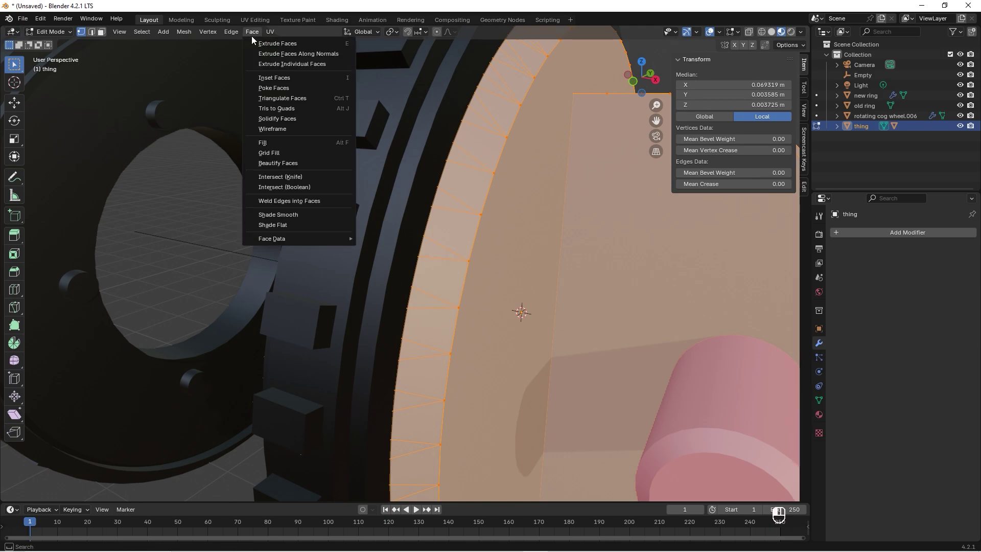
pyautogui.click(289, 108)
pyautogui.hotkey('ctrl', 'z')
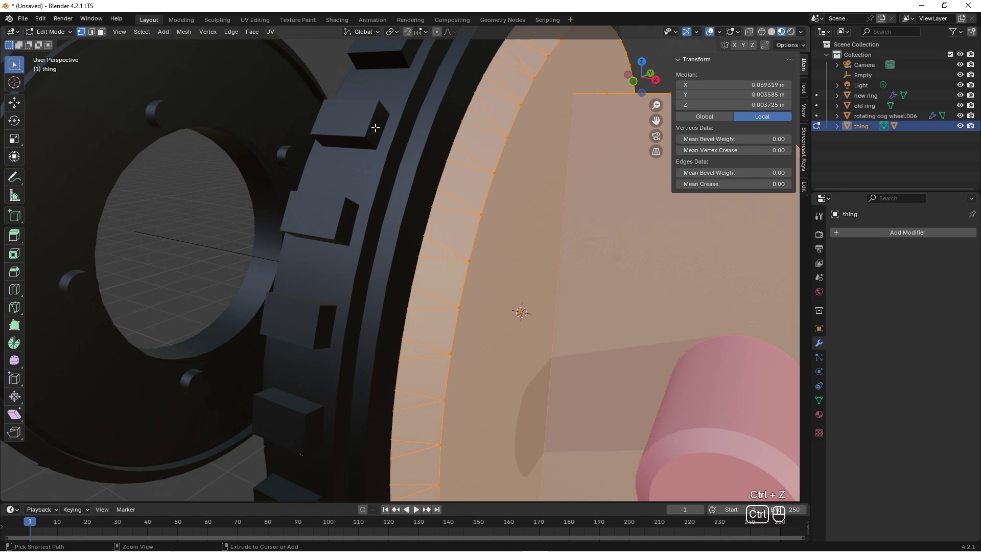
# - Isolate thing in Local View, retry Tris to Quads along the rim, and undo it again
pyautogui.press('KP_Divide')
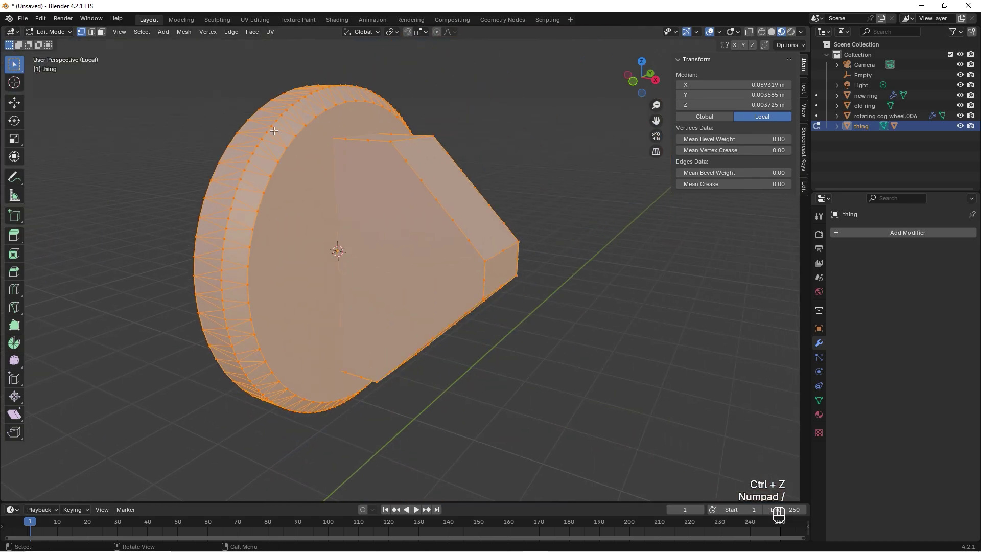
pyautogui.scroll(2, 307, 235)
pyautogui.keyDown('shift'); pyautogui.moveTo(306, 235); pyautogui.dragTo(442, 241, button='middle'); pyautogui.keyUp('shift')
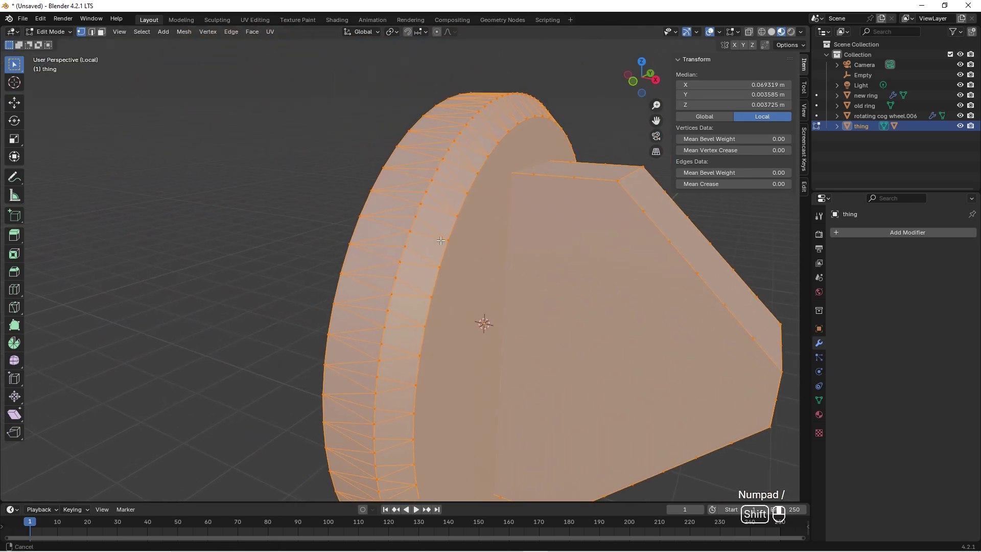
pyautogui.click(252, 32)
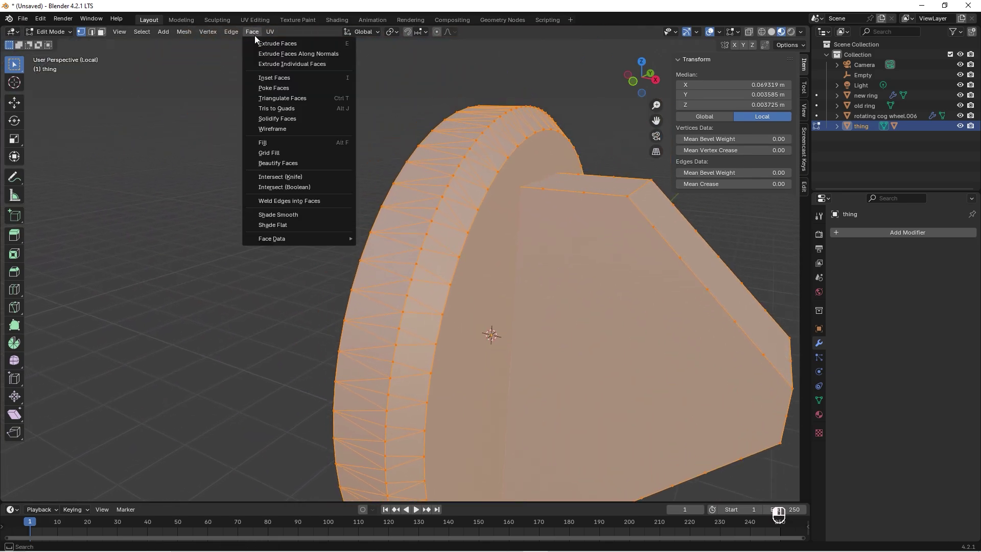
pyautogui.click(289, 109)
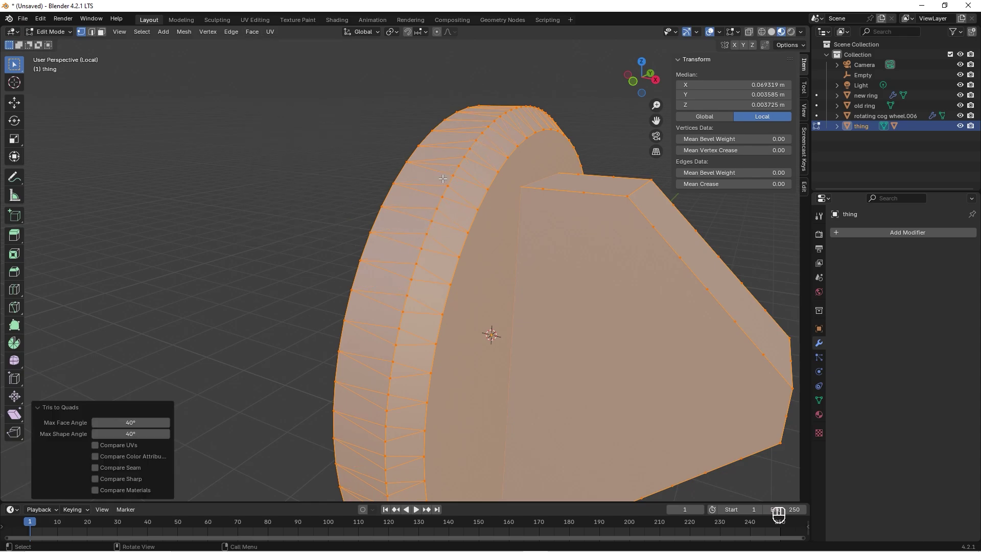
pyautogui.scroll(-4, 444, 177)
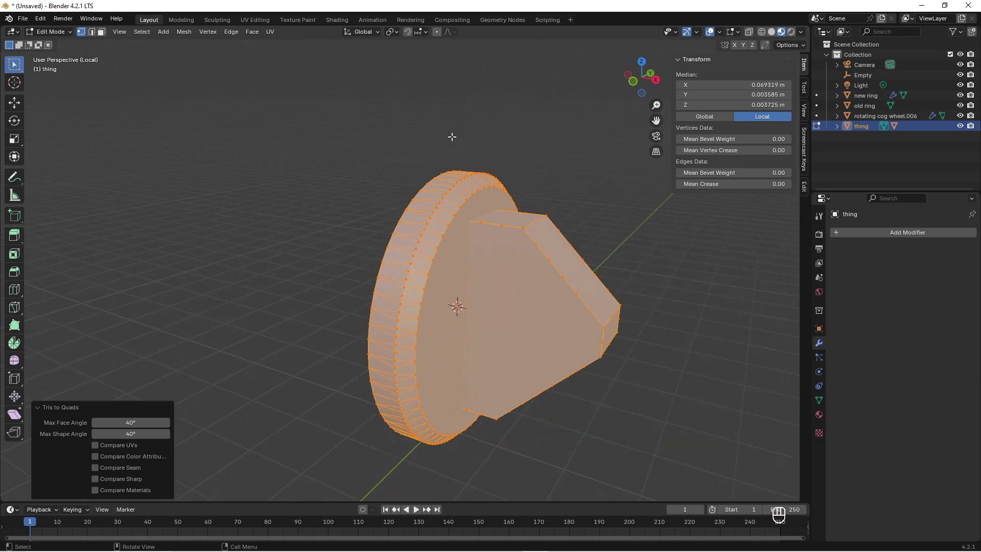
pyautogui.hotkey('ctrl', 'z')
# - Exit Local View and zoom out to show both rings and the pink handle around thing
pyautogui.press('KP_Divide')
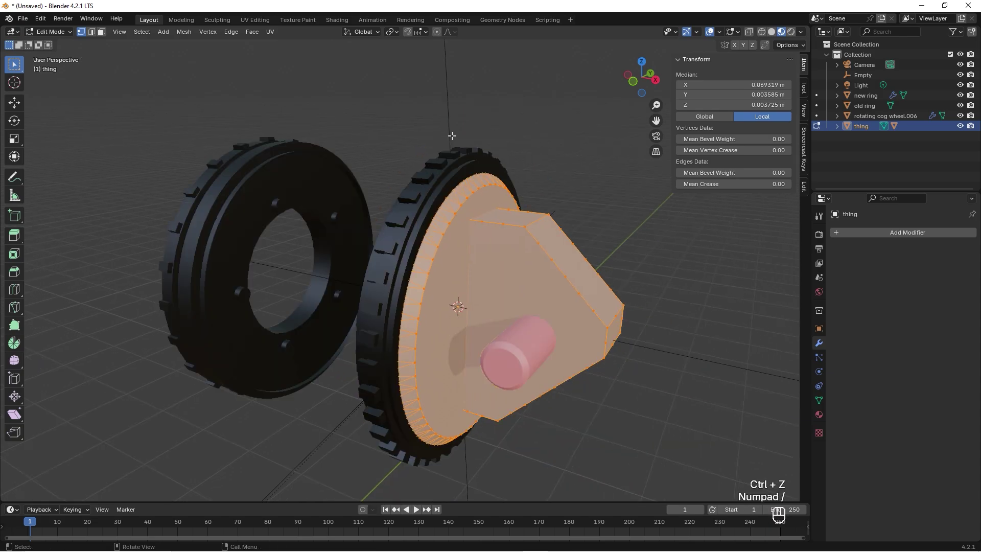
pyautogui.scroll(5, 511, 287)
pyautogui.scroll(-5, 512, 237)
pyautogui.scroll(-5, 512, 237)
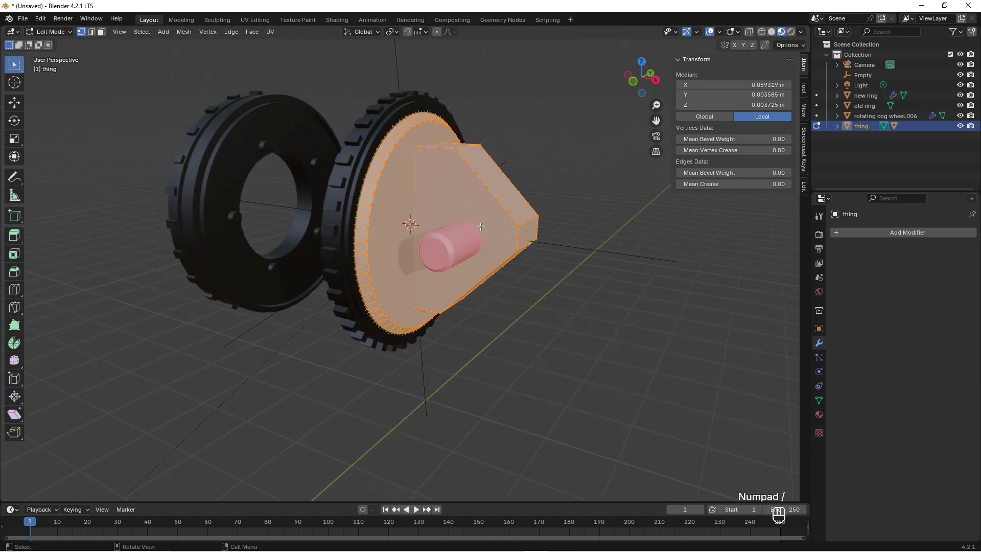